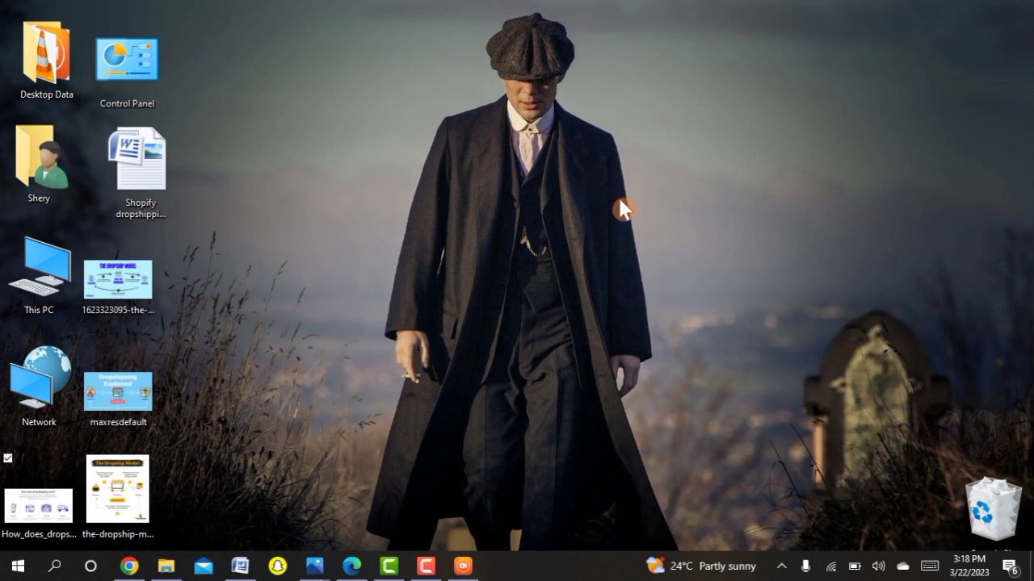
Strike through the lecture item 'Basics of drop-shipping.' in the Word document.
{"action": "left_click", "coordinate": [240, 566]}
{"action": "left_click_drag", "start_coordinate": [378, 325], "coordinate": [633, 337]}
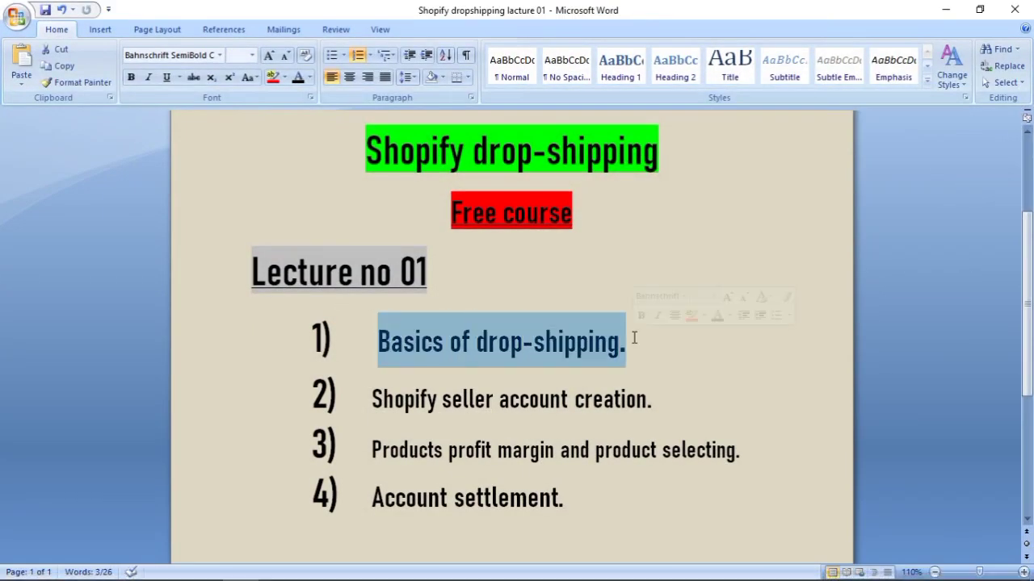
{"action": "left_click", "coordinate": [195, 77]}
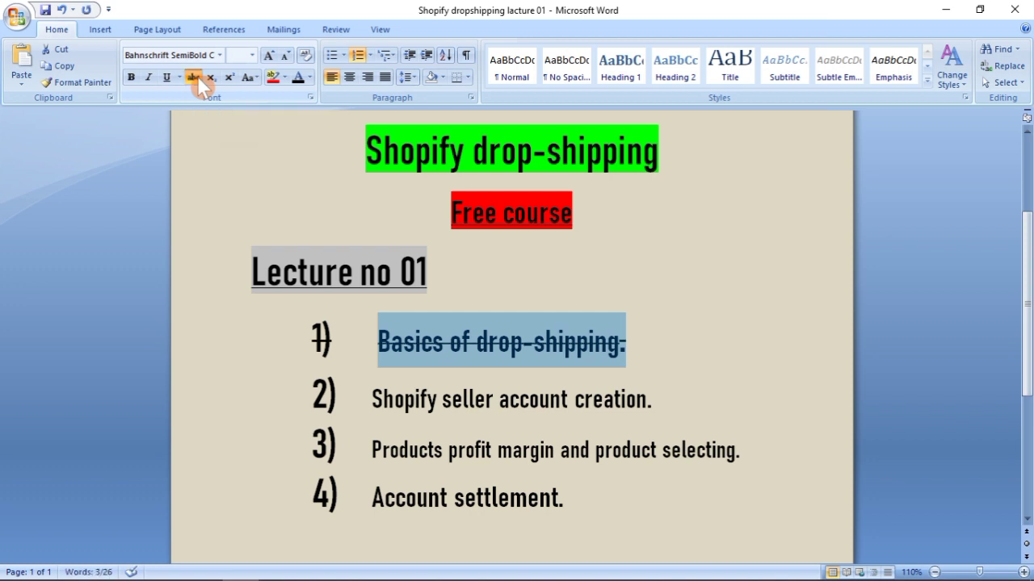
{"action": "left_click", "coordinate": [688, 331]}
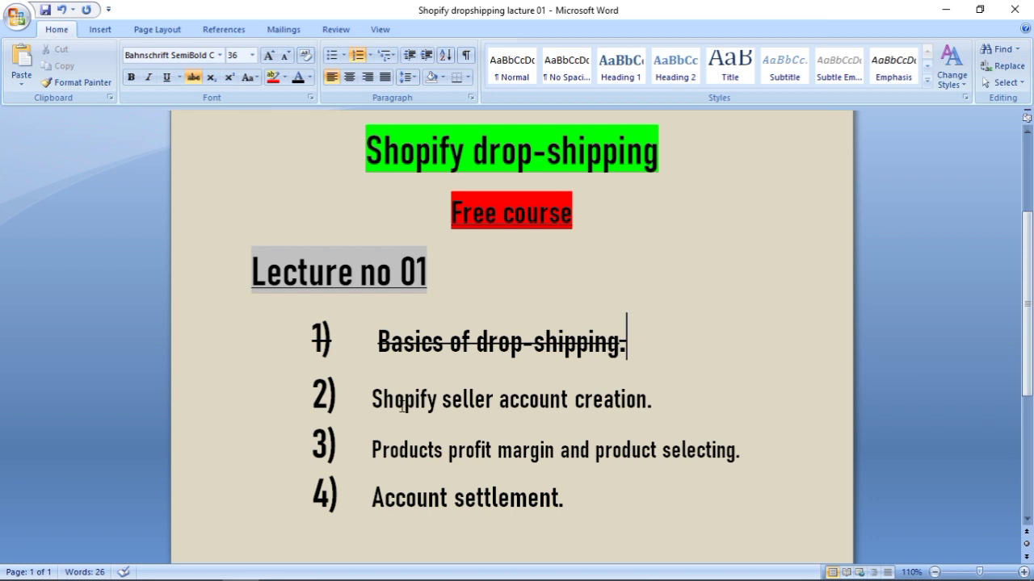
Minimize the Word lecture document and switch to the web browser.
{"action": "left_click_drag", "start_coordinate": [371, 400], "coordinate": [609, 413]}
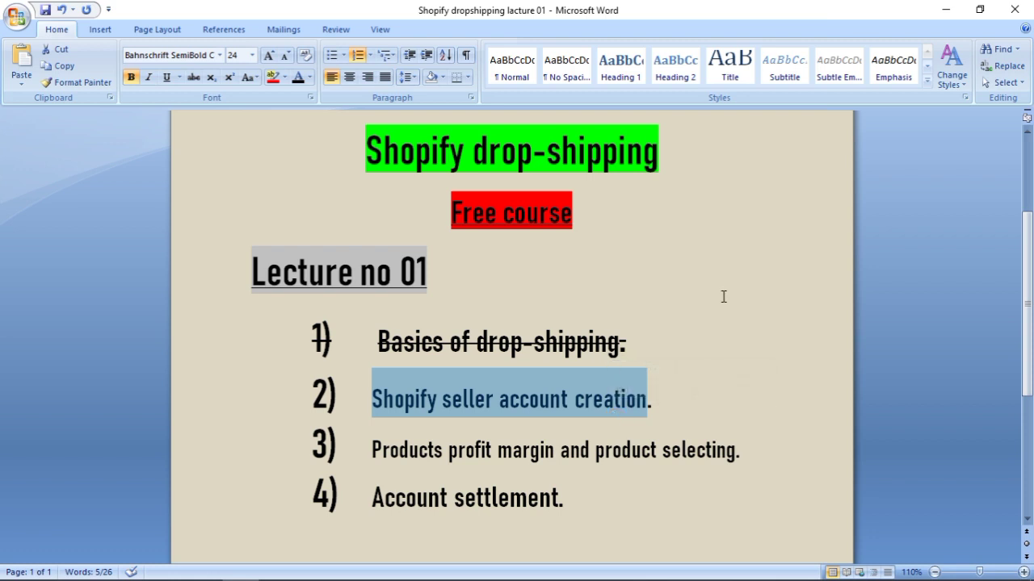
{"action": "left_click", "coordinate": [949, 9]}
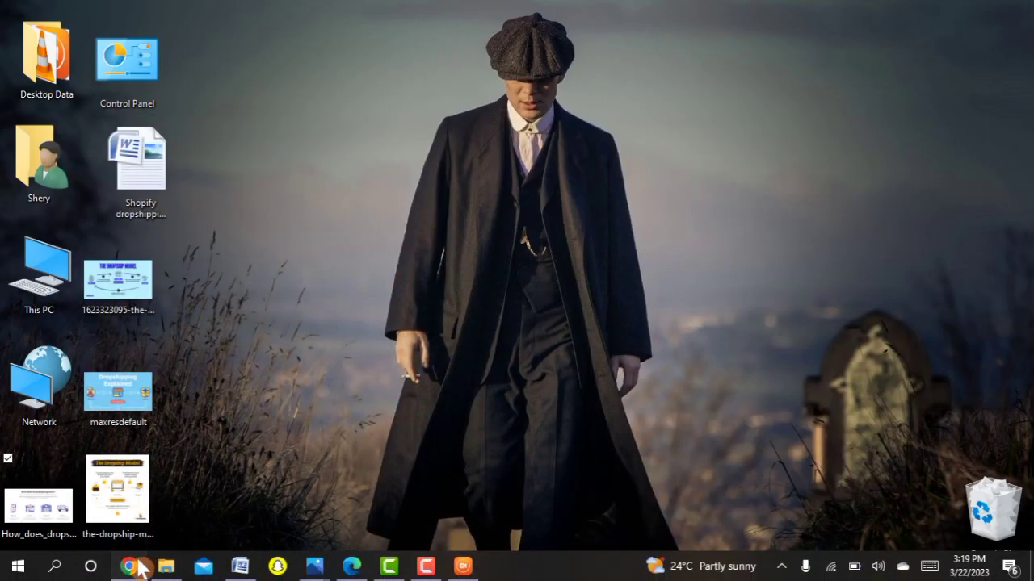
{"action": "left_click", "coordinate": [131, 566]}
Google 'shopify dropshipping' in a fresh tab and follow the sponsored Shopify Dropshipping result.
{"action": "left_click", "coordinate": [204, 13]}
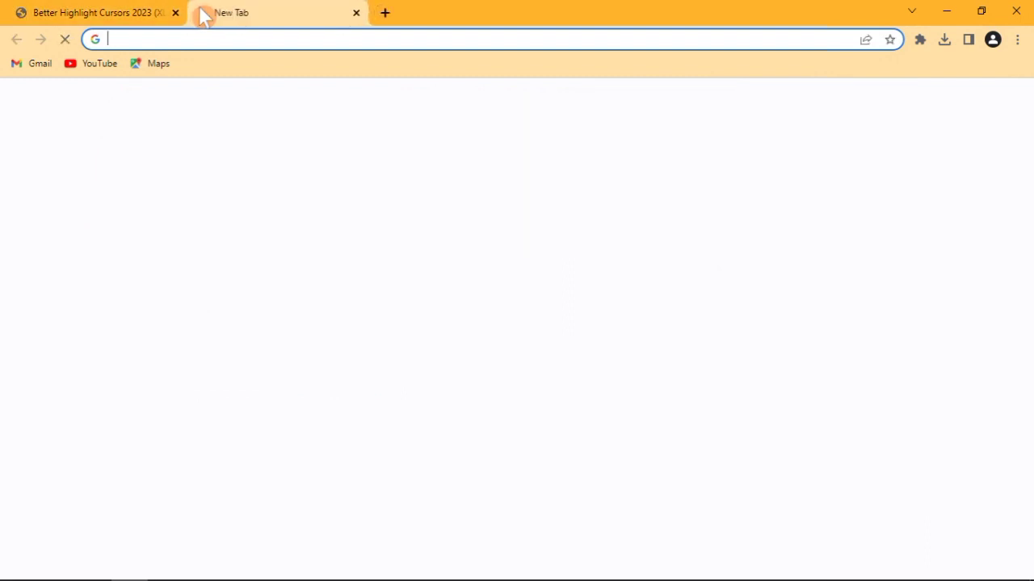
{"action": "left_click", "coordinate": [175, 13]}
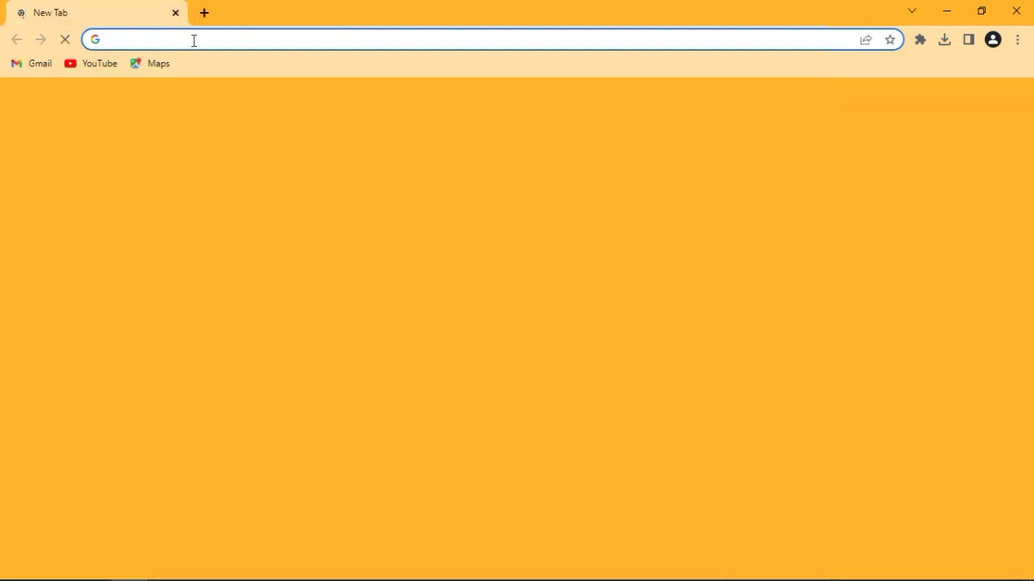
{"action": "type", "text": "sho"}
{"action": "key", "text": "Down"}
{"action": "key", "text": "Down"}
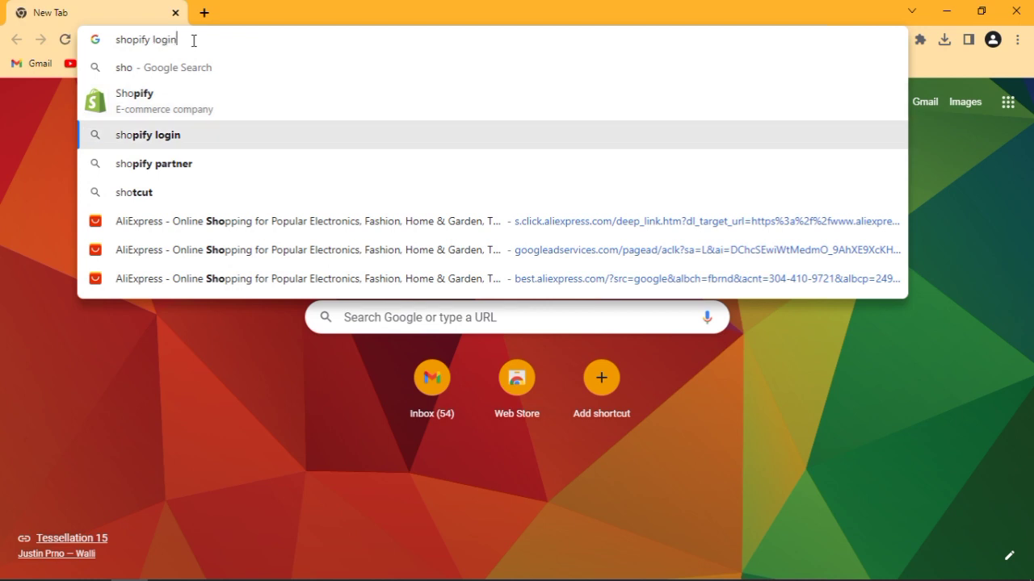
{"action": "type", "text": "\\"}
{"action": "key", "text": "BackSpace"}
{"action": "key", "text": "BackSpace"}
{"action": "key", "text": "BackSpace"}
{"action": "key", "text": "BackSpace"}
{"action": "key", "text": "BackSpace"}
{"action": "key", "text": "BackSpace"}
{"action": "type", "text": "d"}
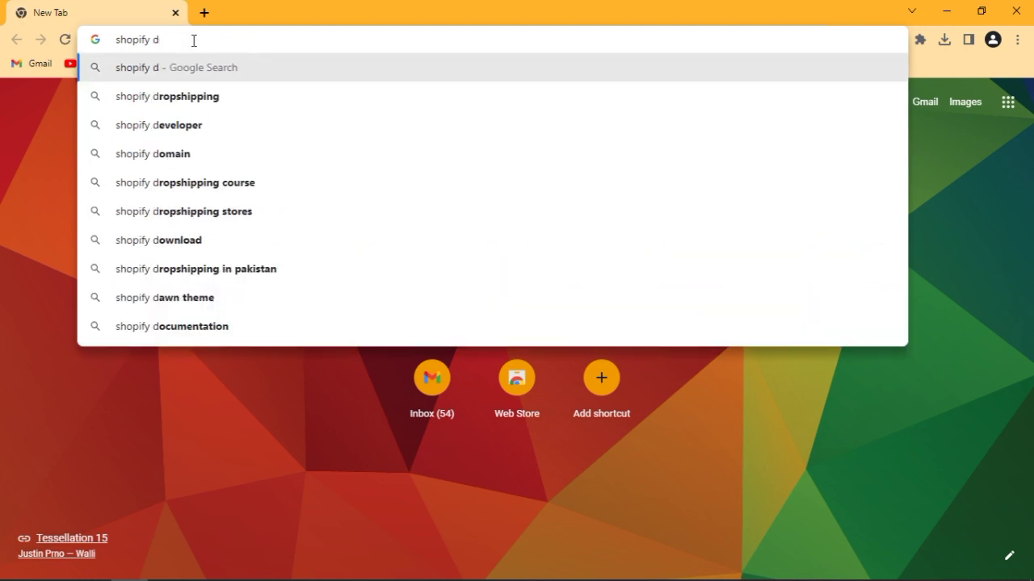
{"action": "key", "text": "Down"}
{"action": "key", "text": "Return"}
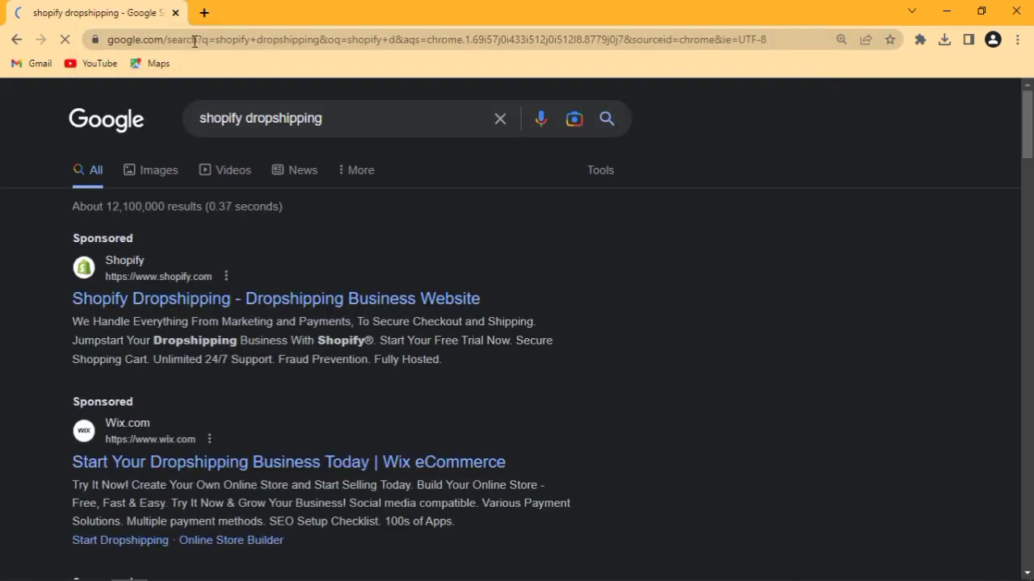
{"action": "left_click", "coordinate": [239, 313]}
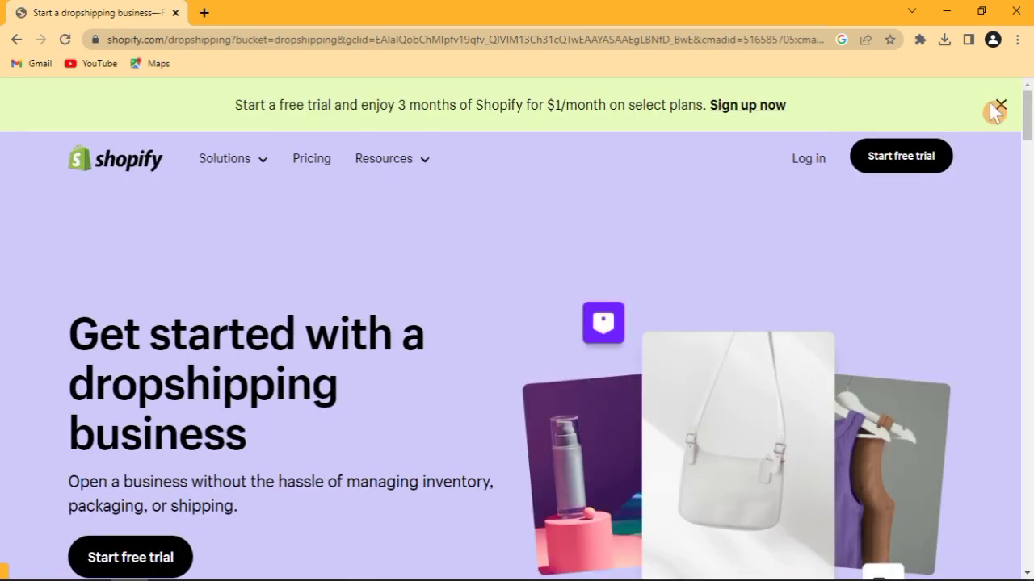
Close the free-trial promo banner and read Steps 1 and 2 of the dropshipping explanation.
{"action": "left_click", "coordinate": [999, 107]}
{"action": "scroll", "coordinate": [1030, 152], "scroll_direction": "down", "scroll_amount": 3}
{"action": "left_click_drag", "start_coordinate": [1029, 153], "coordinate": [1029, 191]}
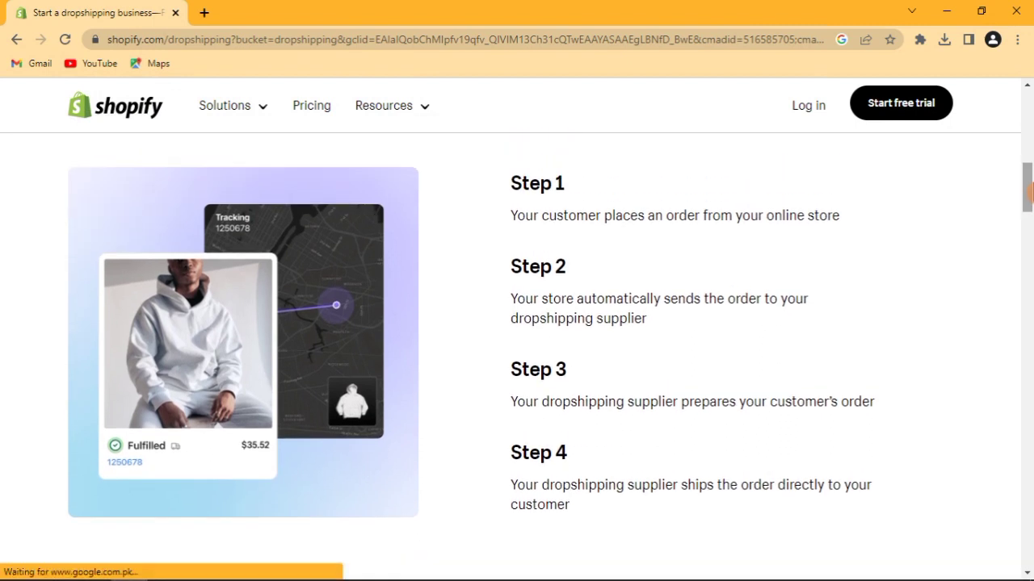
{"action": "left_click_drag", "start_coordinate": [496, 168], "coordinate": [636, 456]}
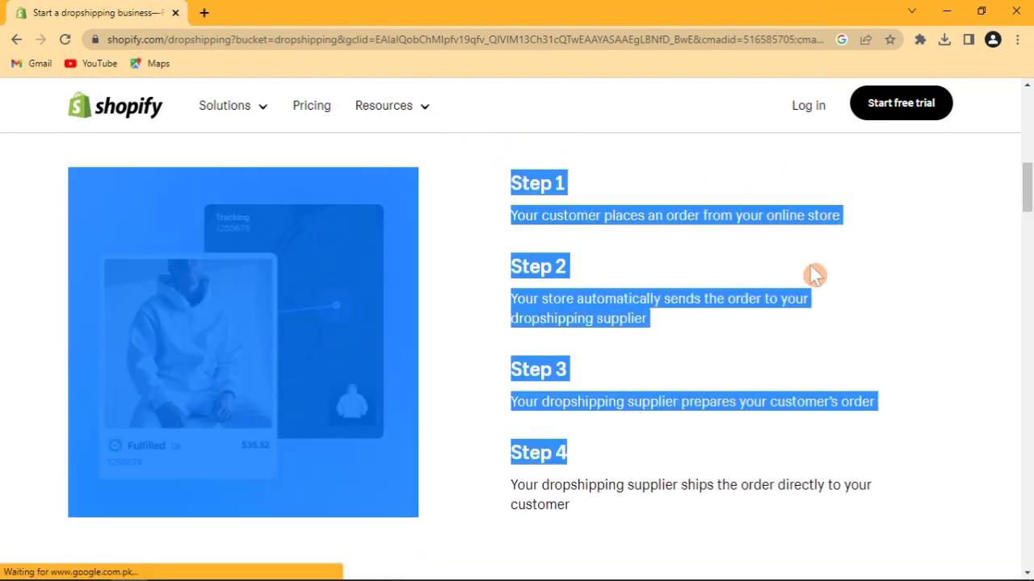
{"action": "left_click", "coordinate": [914, 292]}
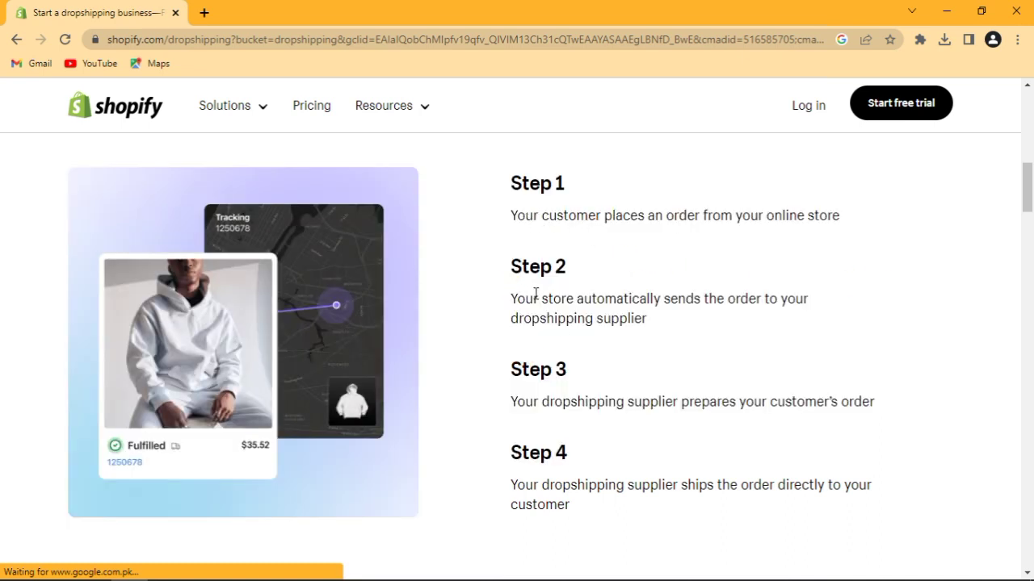
{"action": "left_click_drag", "start_coordinate": [512, 299], "coordinate": [628, 340]}
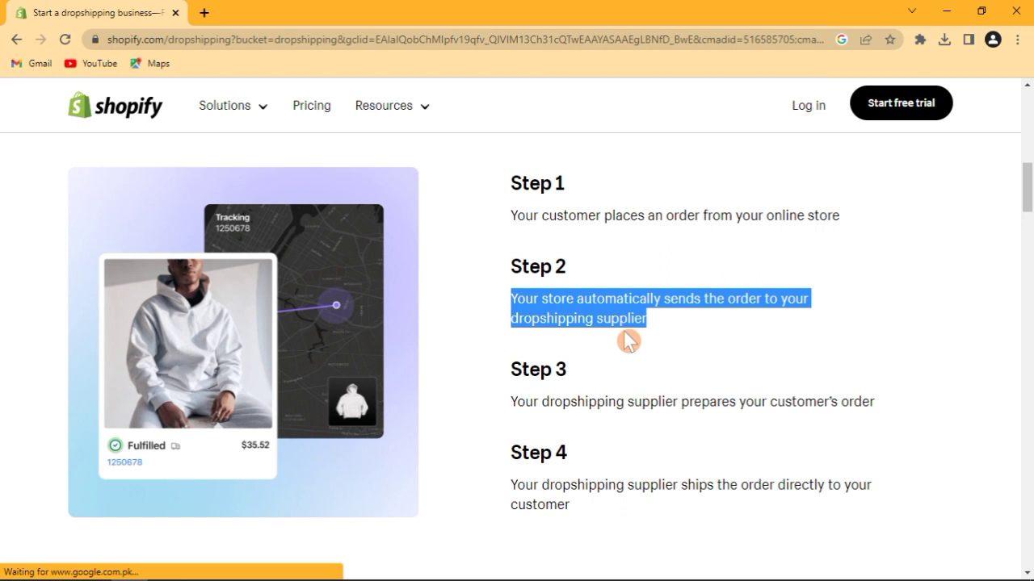
Read Steps 3 and 4, then return to the top and the free 3-day trial note.
{"action": "left_click_drag", "start_coordinate": [511, 403], "coordinate": [633, 401]}
{"action": "left_click", "coordinate": [903, 395]}
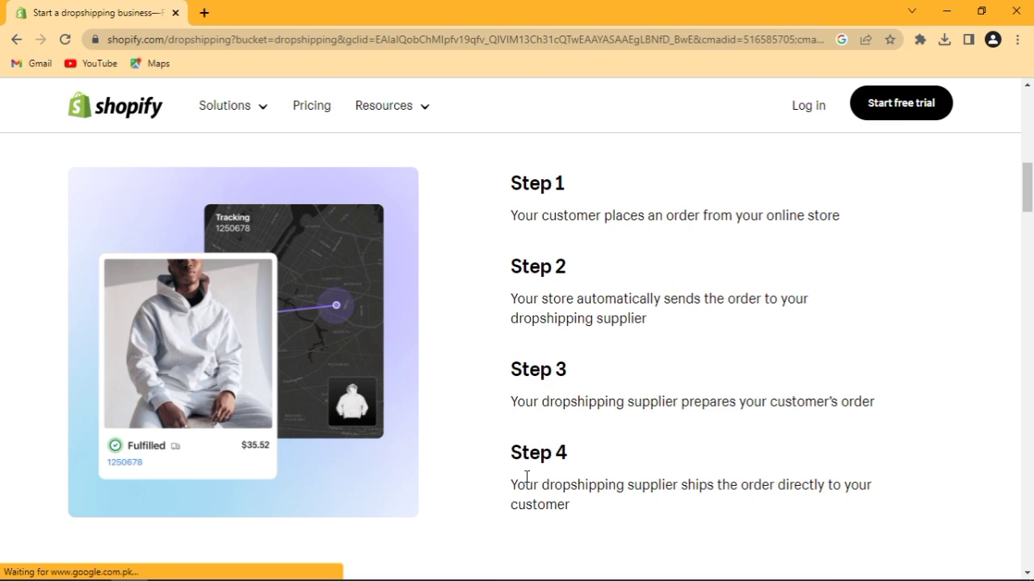
{"action": "left_click_drag", "start_coordinate": [512, 484], "coordinate": [683, 526]}
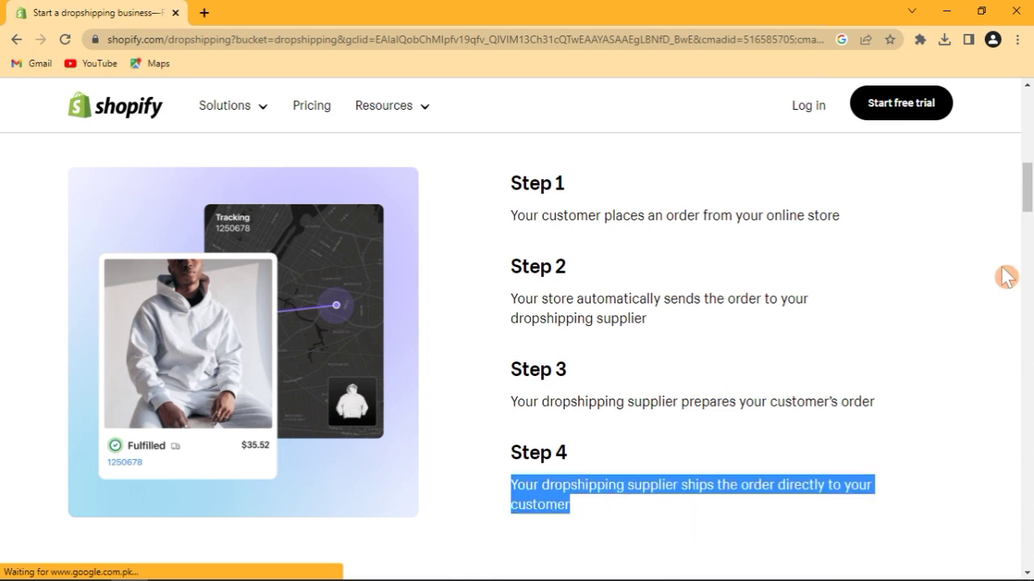
{"action": "left_click", "coordinate": [1012, 245]}
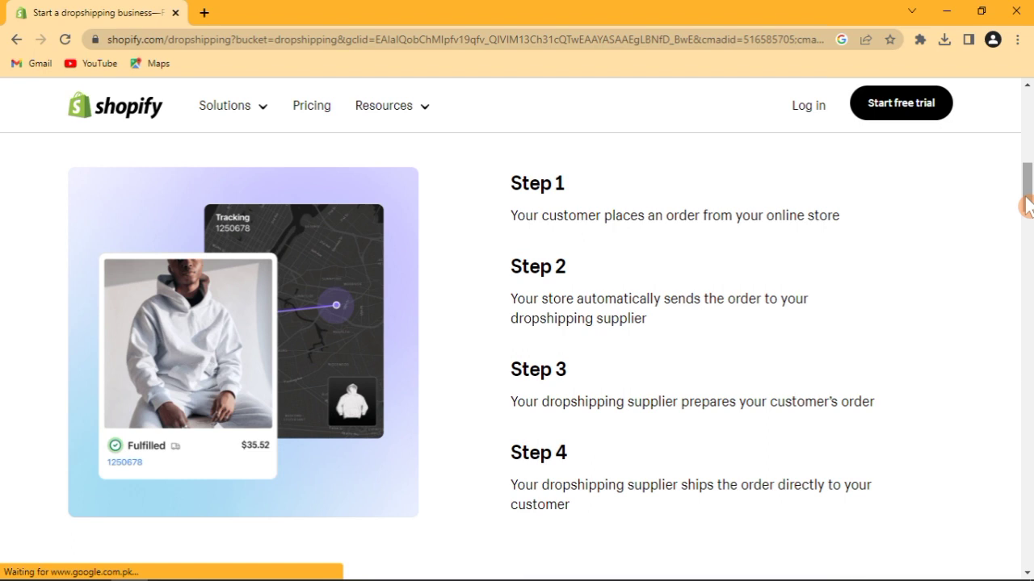
{"action": "left_click_drag", "start_coordinate": [1027, 206], "coordinate": [1028, 136]}
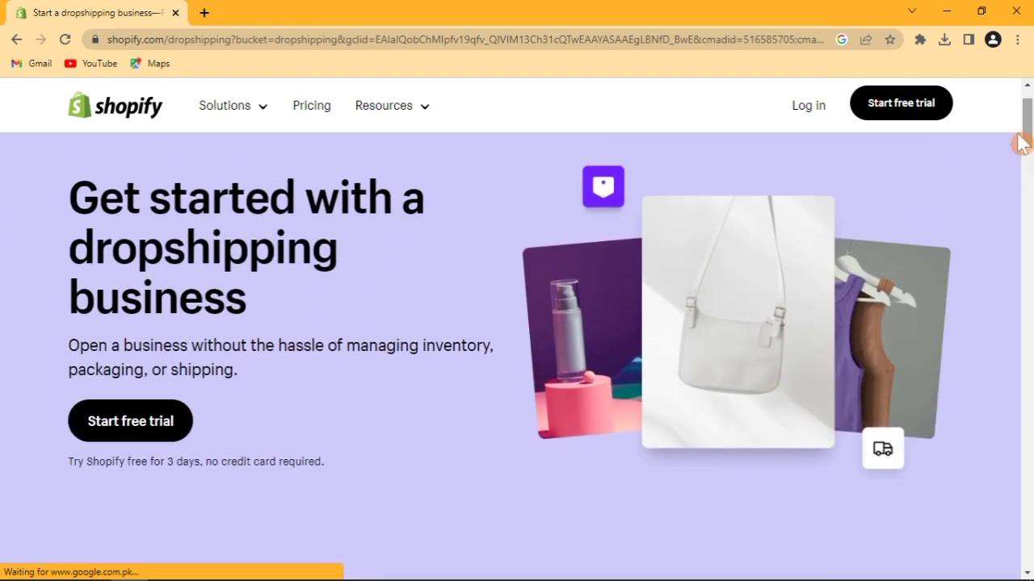
{"action": "left_click_drag", "start_coordinate": [69, 457], "coordinate": [332, 460]}
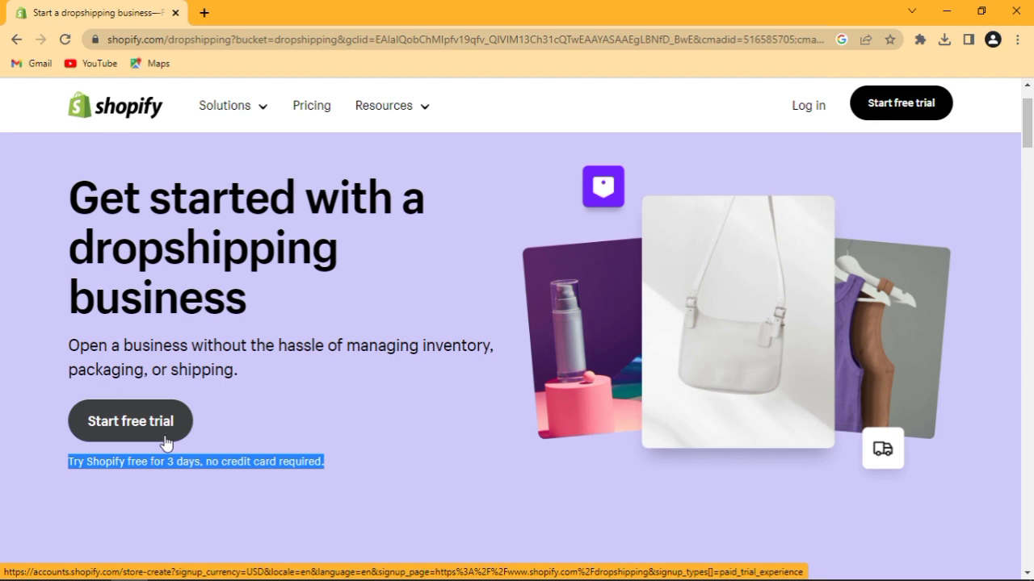
Start the free trial, answer 'I'm just starting', and continue to the where-to-sell question.
{"action": "left_click", "coordinate": [162, 424]}
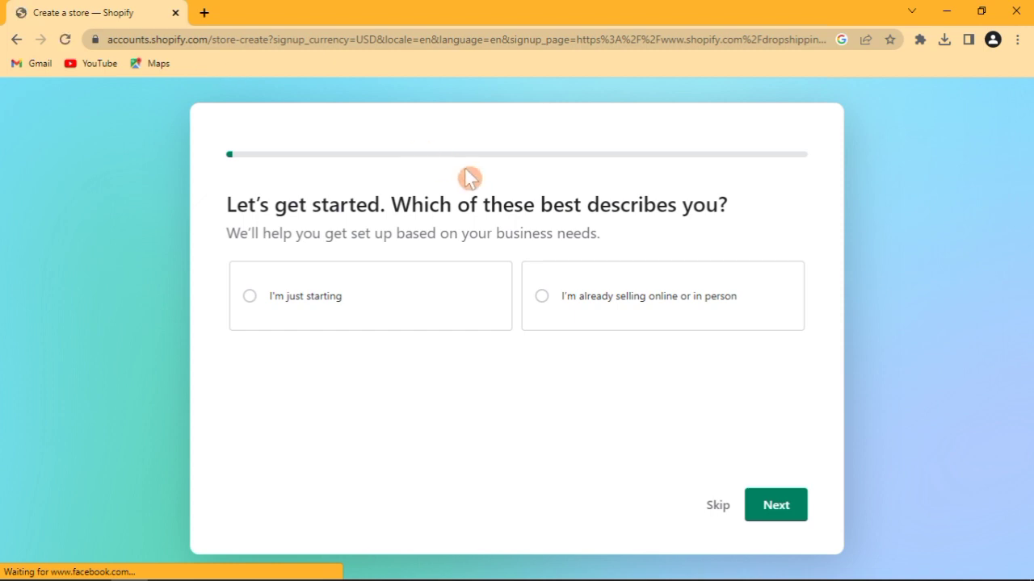
{"action": "left_click", "coordinate": [453, 230]}
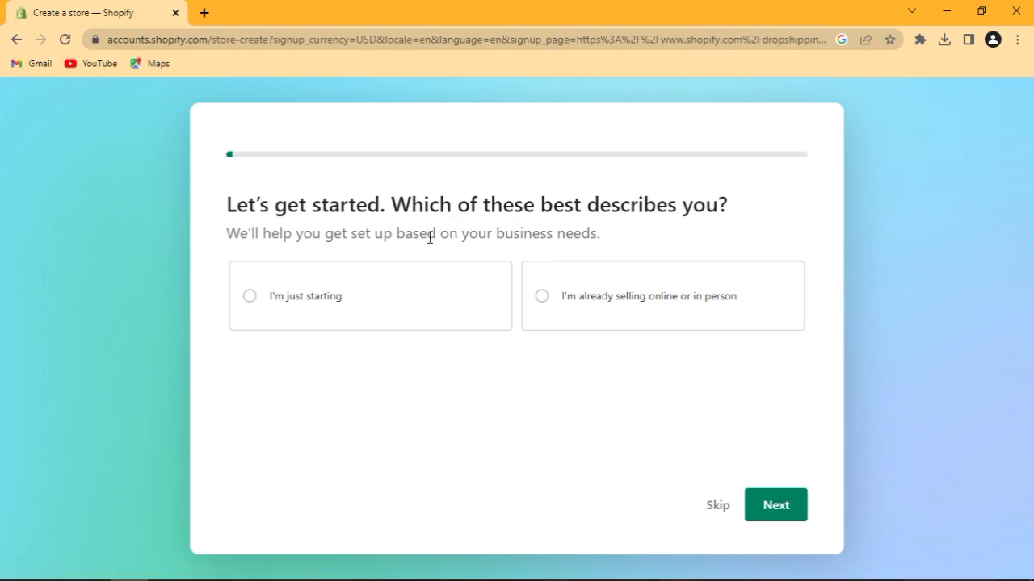
{"action": "left_click", "coordinate": [386, 303]}
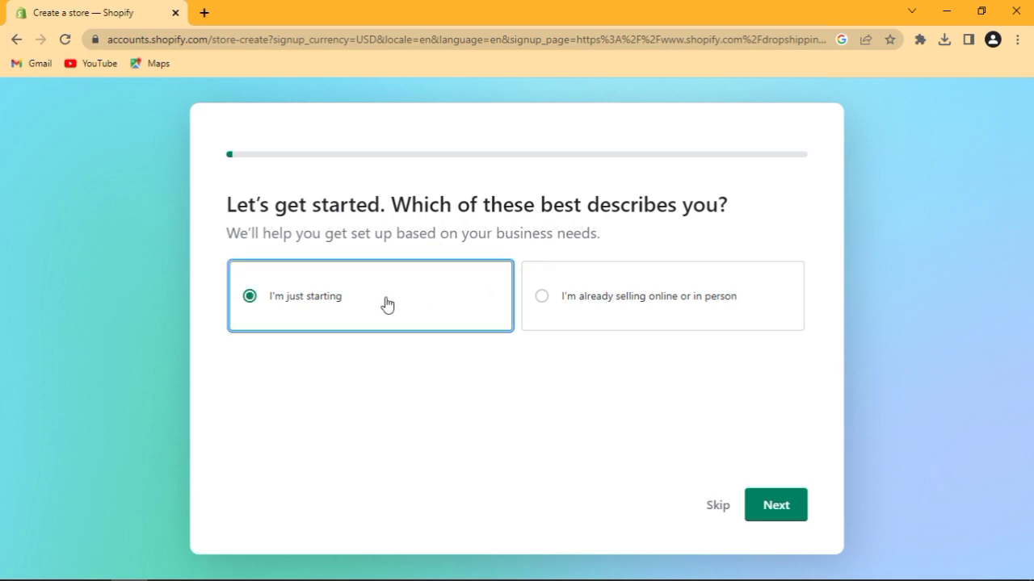
{"action": "left_click", "coordinate": [554, 311]}
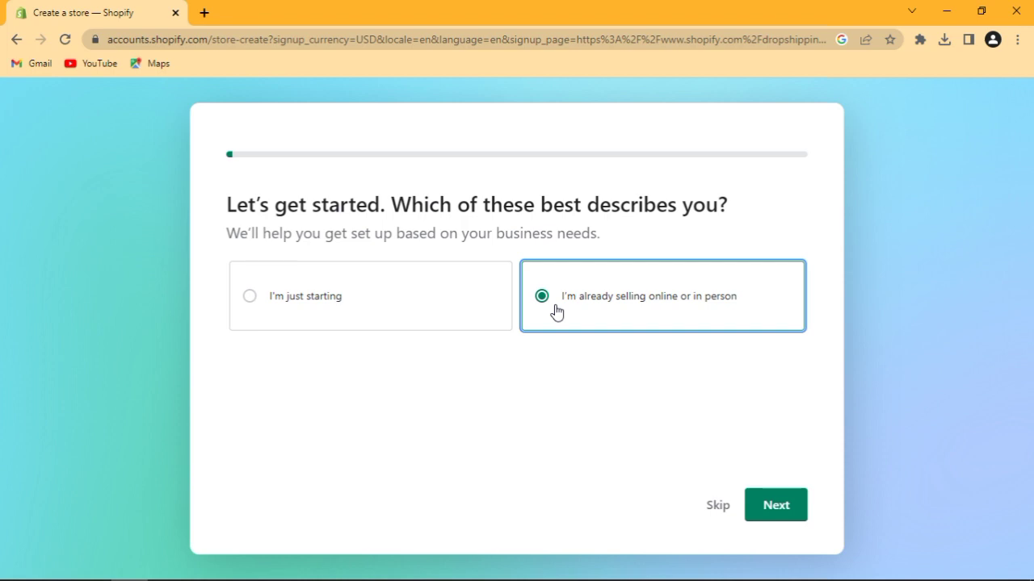
{"action": "left_click", "coordinate": [414, 310]}
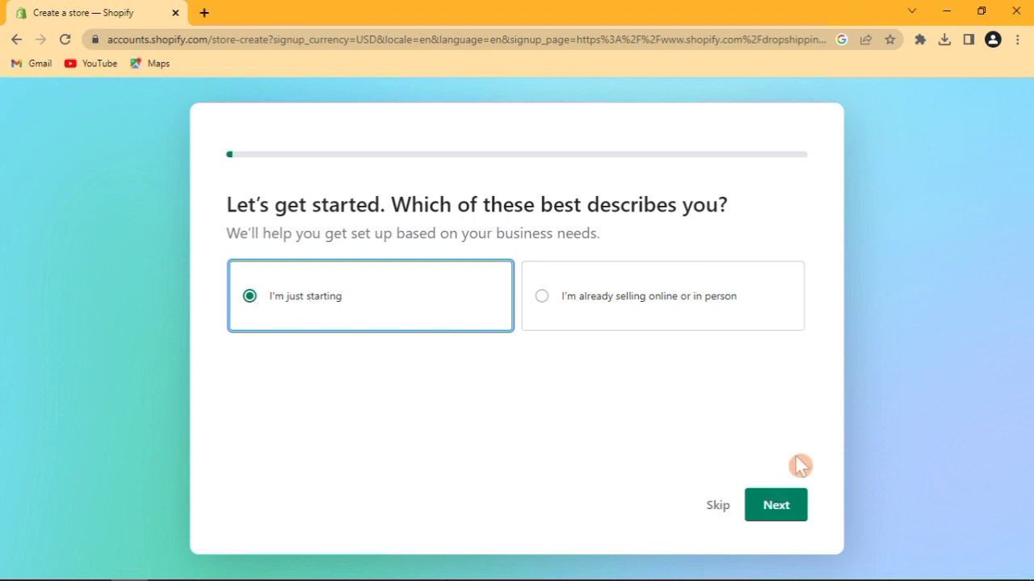
{"action": "left_click", "coordinate": [795, 499]}
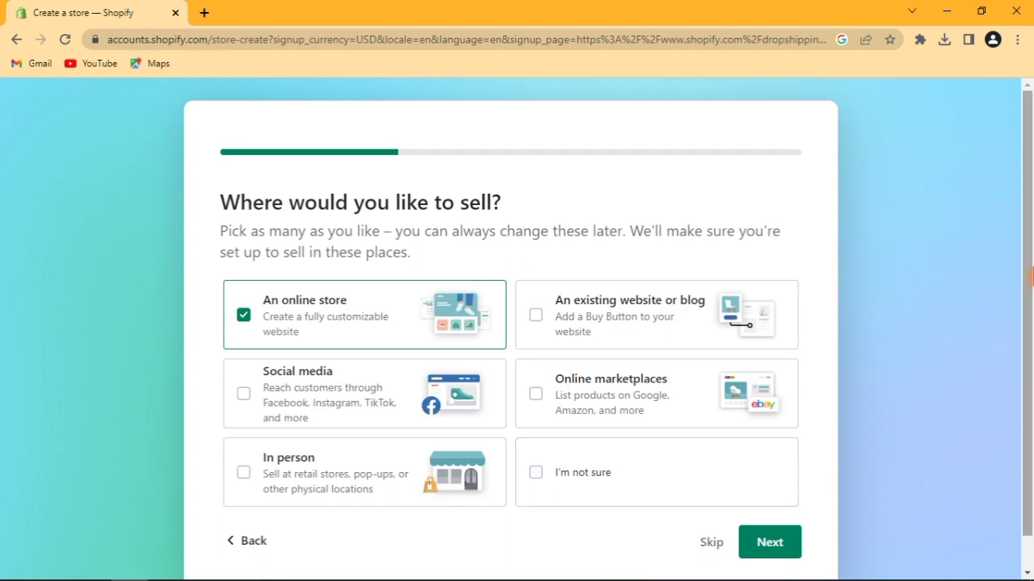
{"action": "scroll", "coordinate": [1031, 274], "scroll_direction": "down", "scroll_amount": 1}
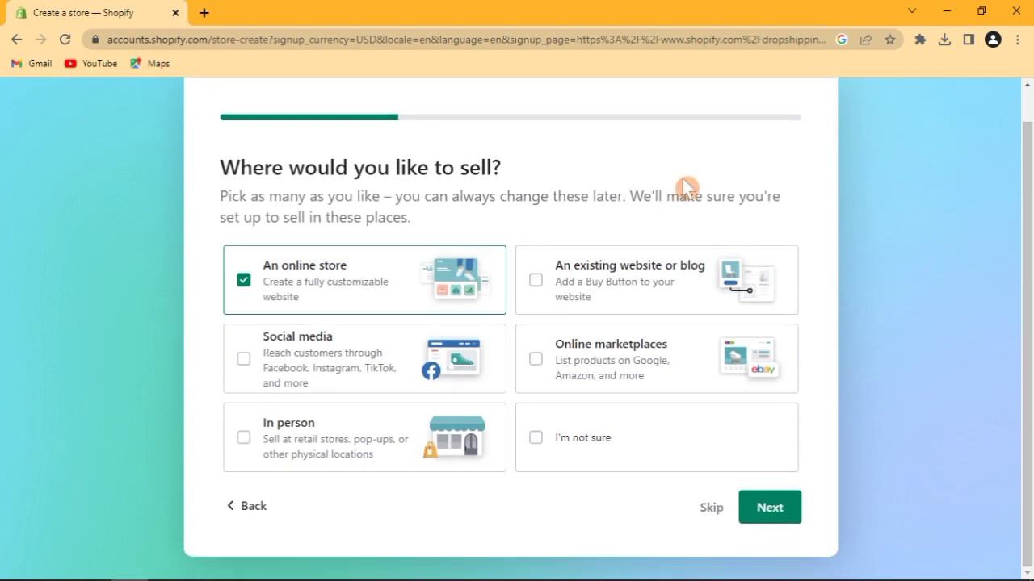
Add Online marketplaces to where the store sells and continue to social channels.
{"action": "left_click", "coordinate": [534, 281]}
{"action": "left_click", "coordinate": [247, 358]}
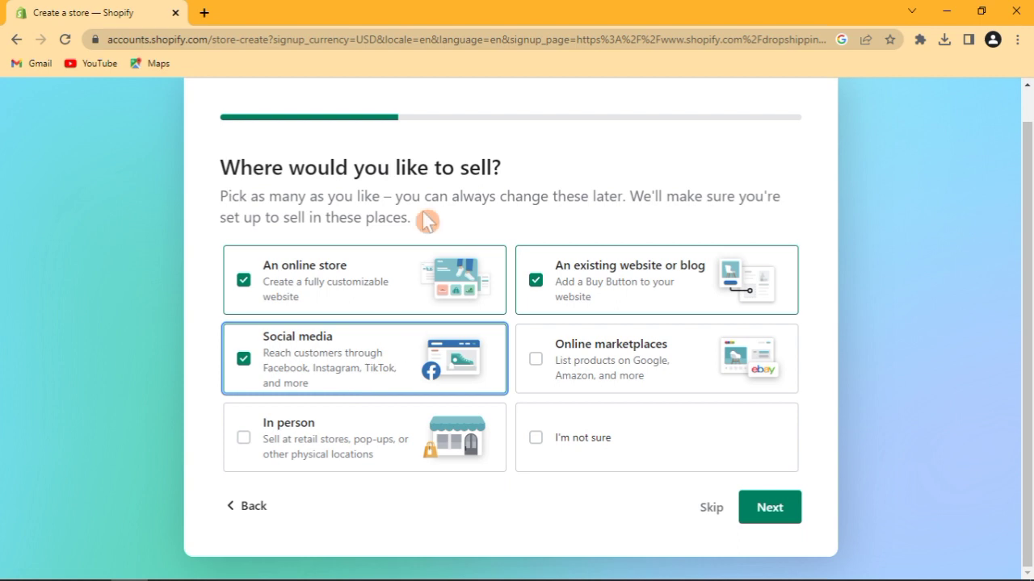
{"action": "left_click", "coordinate": [621, 337]}
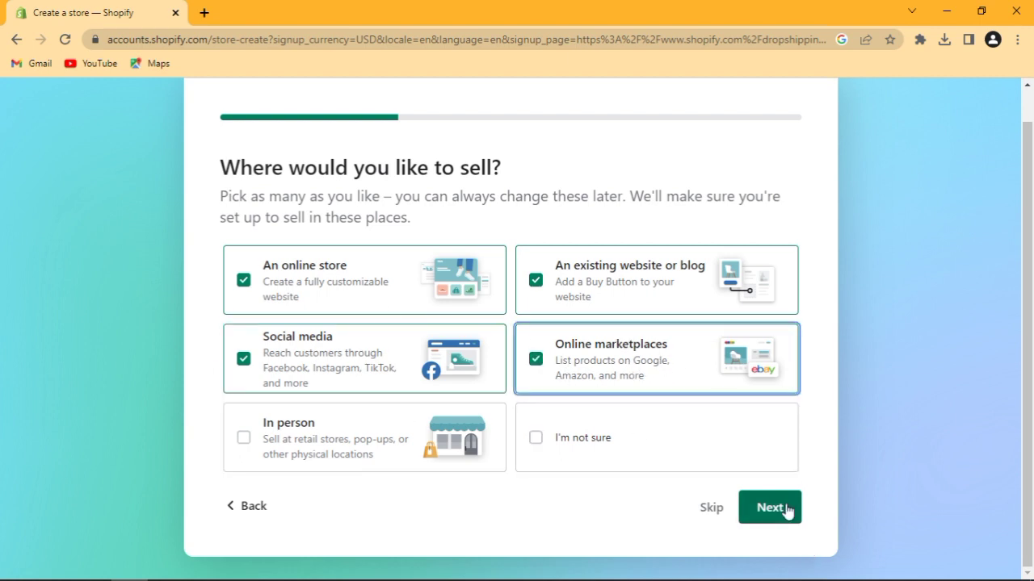
{"action": "left_click", "coordinate": [787, 511]}
Choose Facebook, Shopify Inbox, Instagram, TikTok and Other as social channels.
{"action": "left_click", "coordinate": [289, 300]}
{"action": "left_click", "coordinate": [300, 444]}
{"action": "left_click", "coordinate": [563, 305]}
{"action": "left_click", "coordinate": [570, 397]}
{"action": "left_click", "coordinate": [563, 465]}
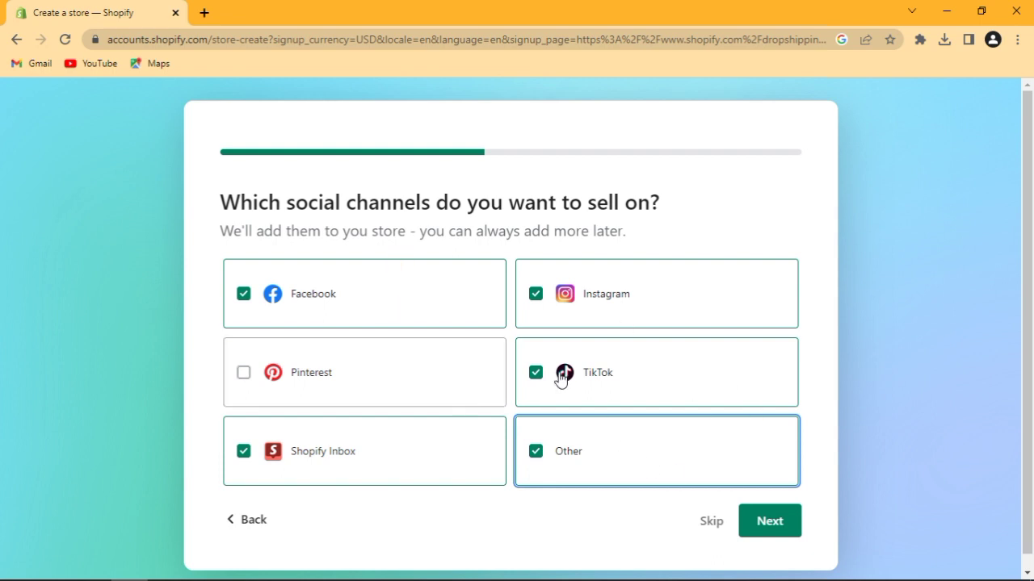
Pick Amazon, eBay, Etsy, Other and Google as marketplaces, then continue to what-to-sell-first.
{"action": "left_click", "coordinate": [771, 521]}
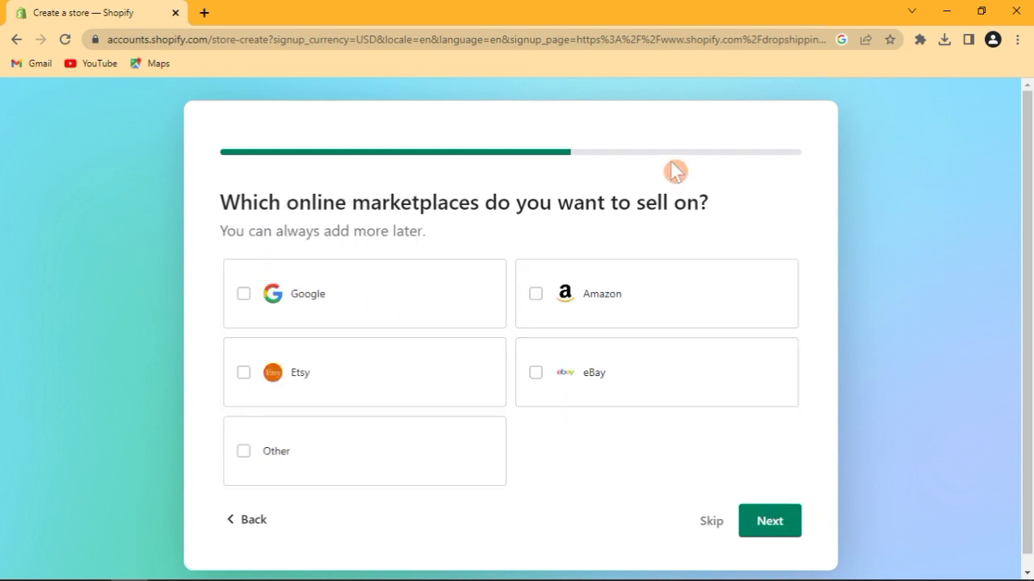
{"action": "left_click", "coordinate": [602, 274]}
{"action": "left_click", "coordinate": [577, 368]}
{"action": "left_click", "coordinate": [298, 383]}
{"action": "left_click", "coordinate": [331, 460]}
{"action": "left_click", "coordinate": [327, 307]}
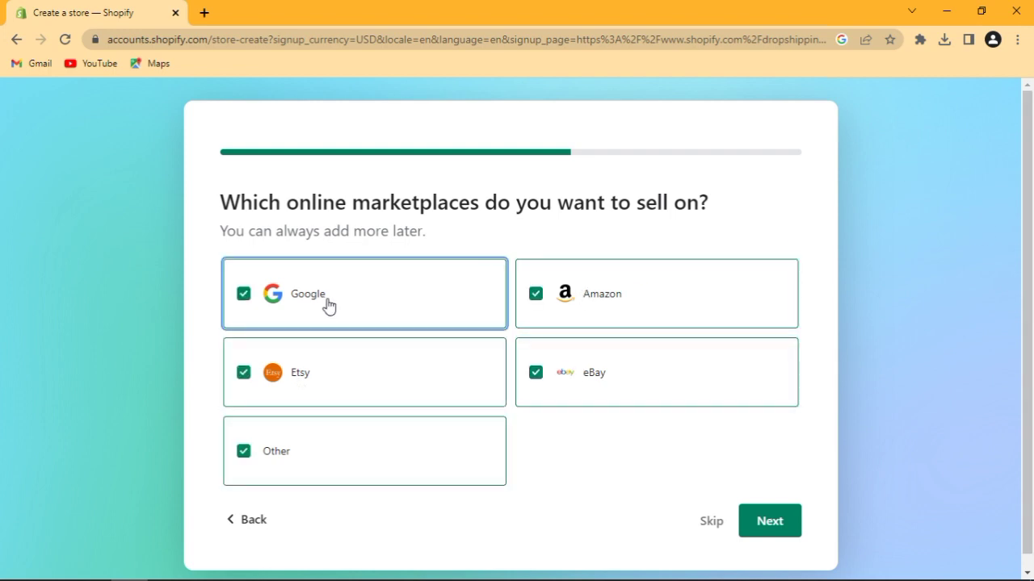
{"action": "left_click", "coordinate": [763, 519]}
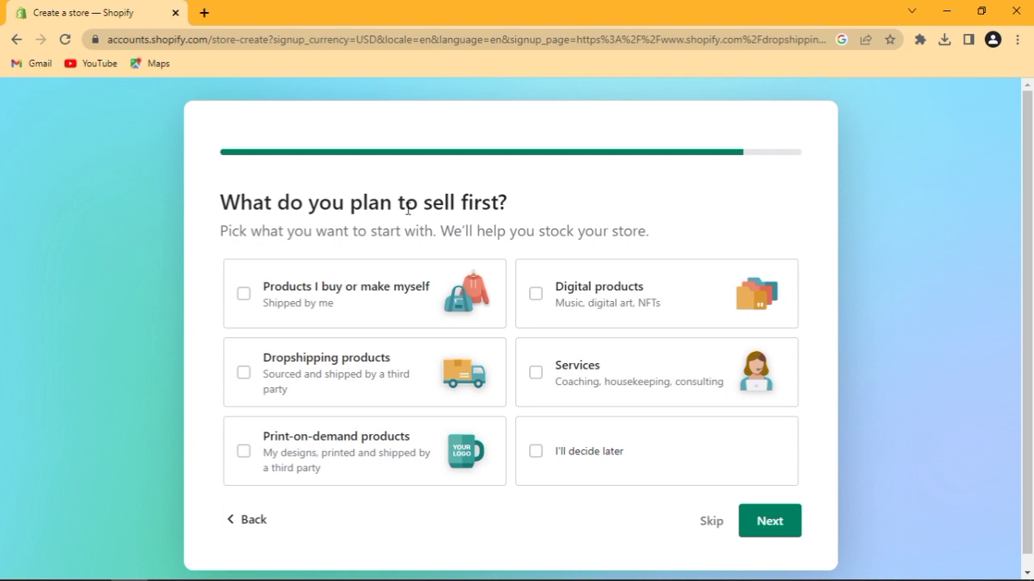
Select Dropshipping products as the first offering and continue to the store name page.
{"action": "left_click_drag", "start_coordinate": [225, 203], "coordinate": [594, 220]}
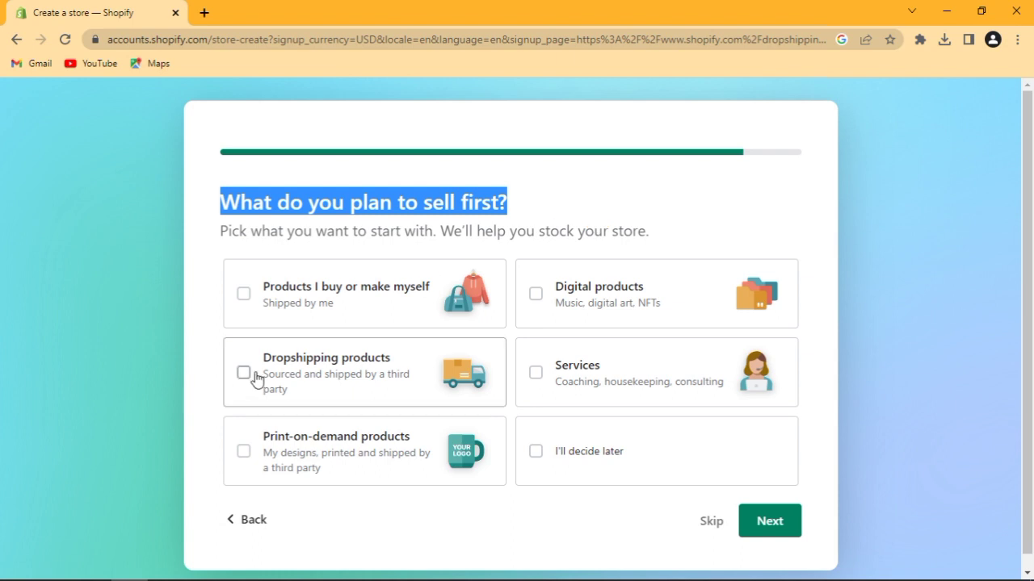
{"action": "left_click", "coordinate": [256, 380]}
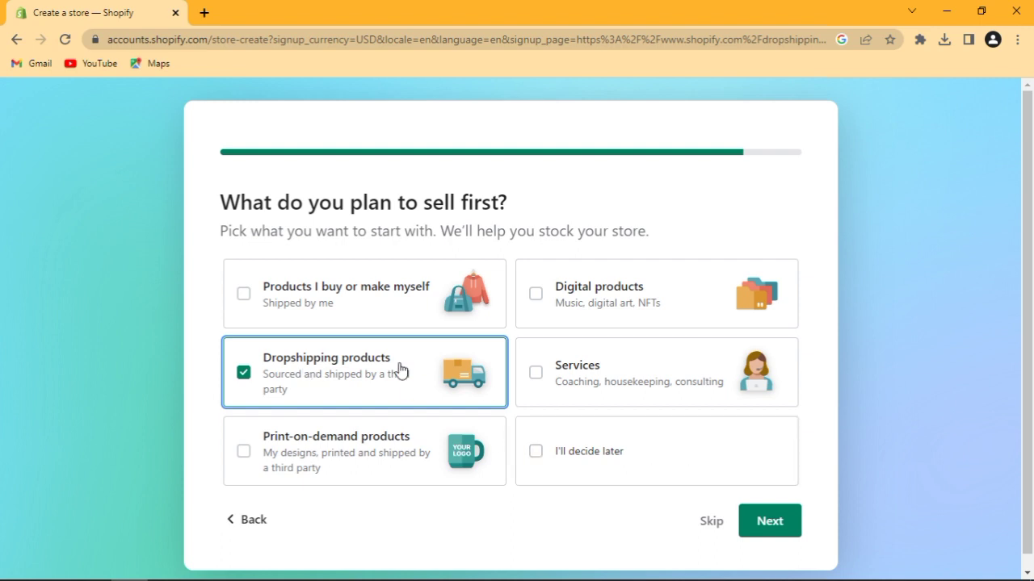
{"action": "left_click", "coordinate": [780, 534]}
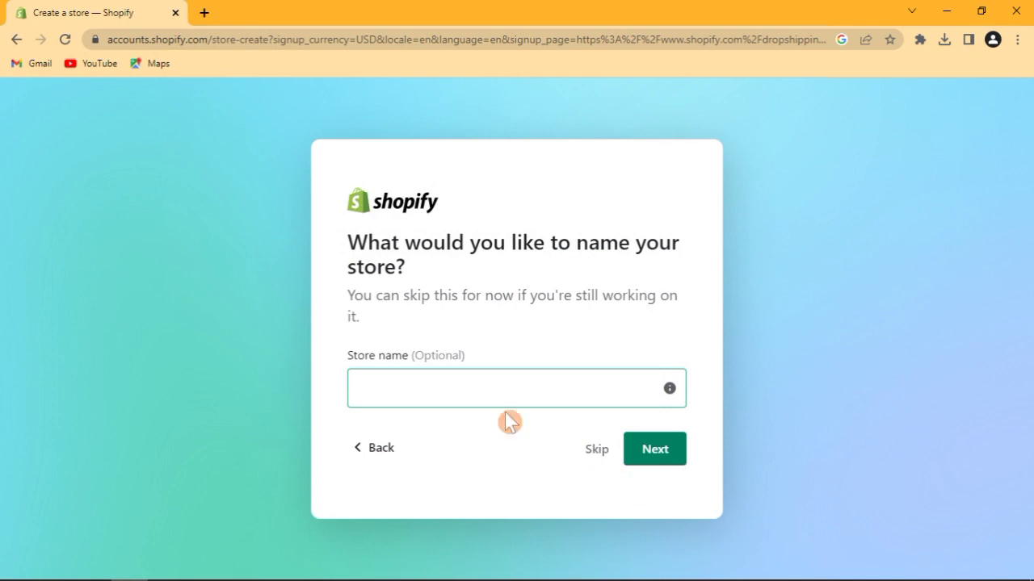
Leave the Store name field blank and open a new Chrome tab beside the setup.
{"action": "left_click", "coordinate": [471, 390]}
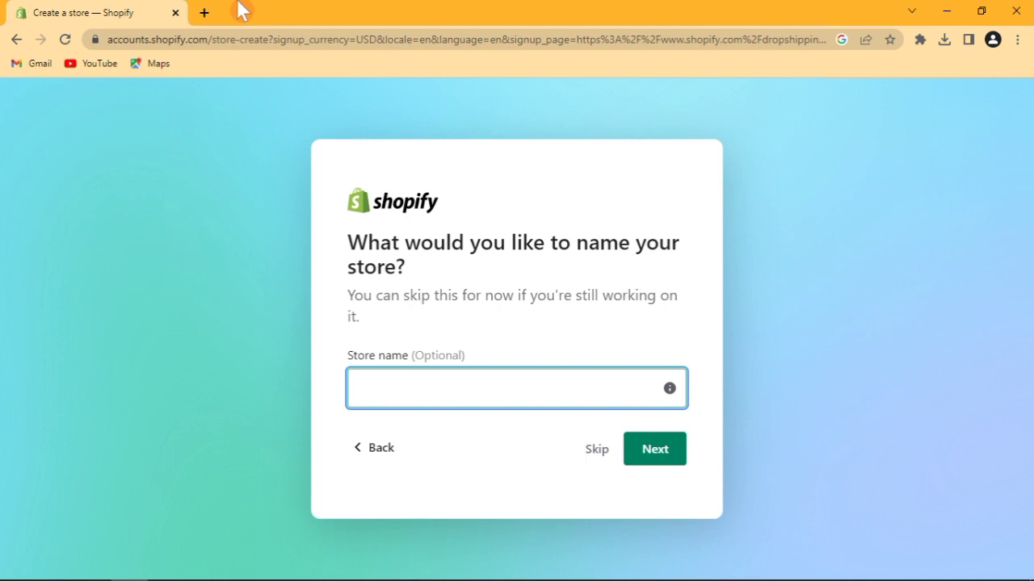
{"action": "left_click", "coordinate": [205, 12]}
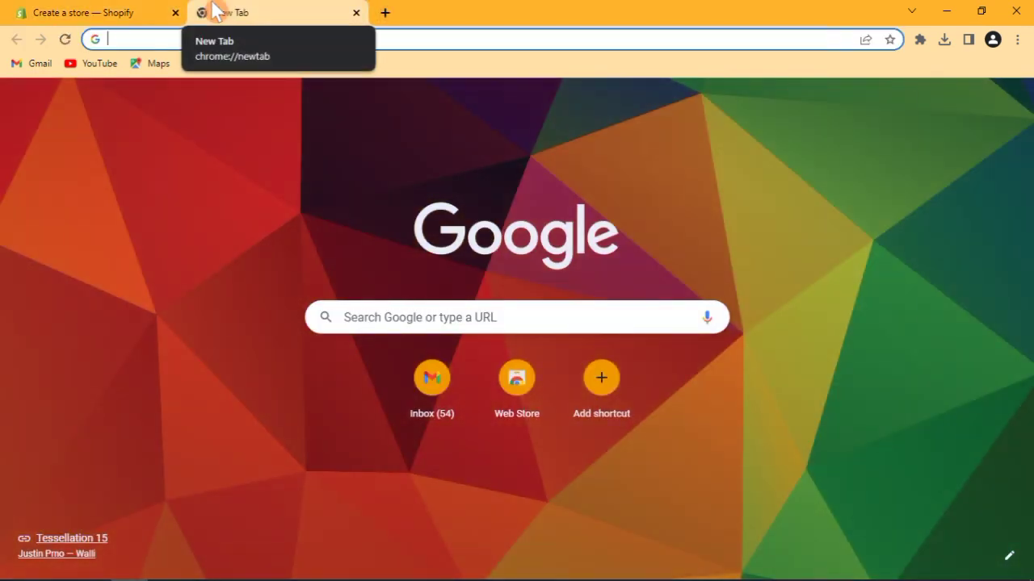
Search 'chat gpt', open OpenAI's Introducing ChatGPT article, and launch ChatGPT from it.
{"action": "type", "text": "cha"}
{"action": "key", "text": "Down"}
{"action": "key", "text": "Return"}
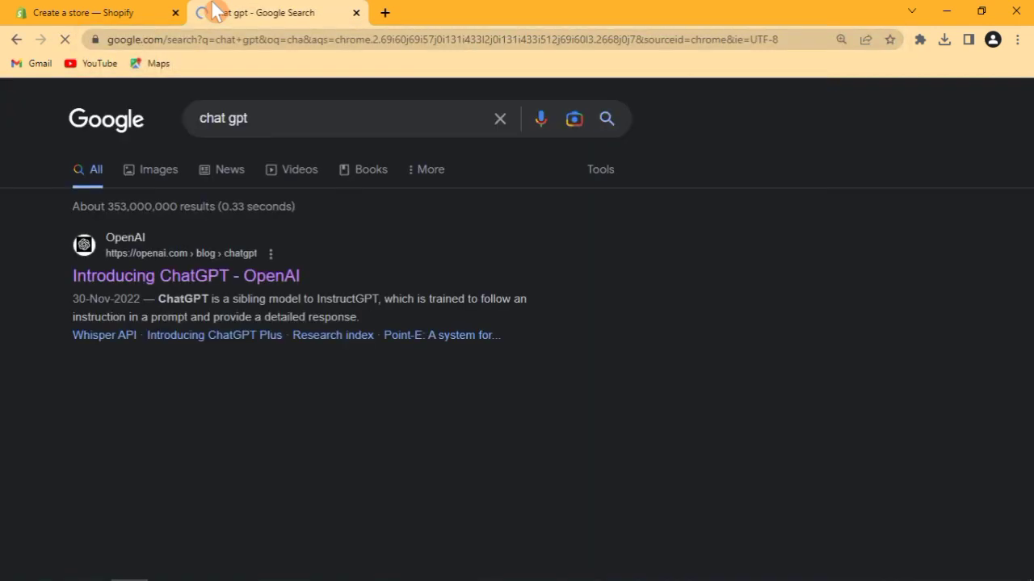
{"action": "left_click", "coordinate": [219, 279]}
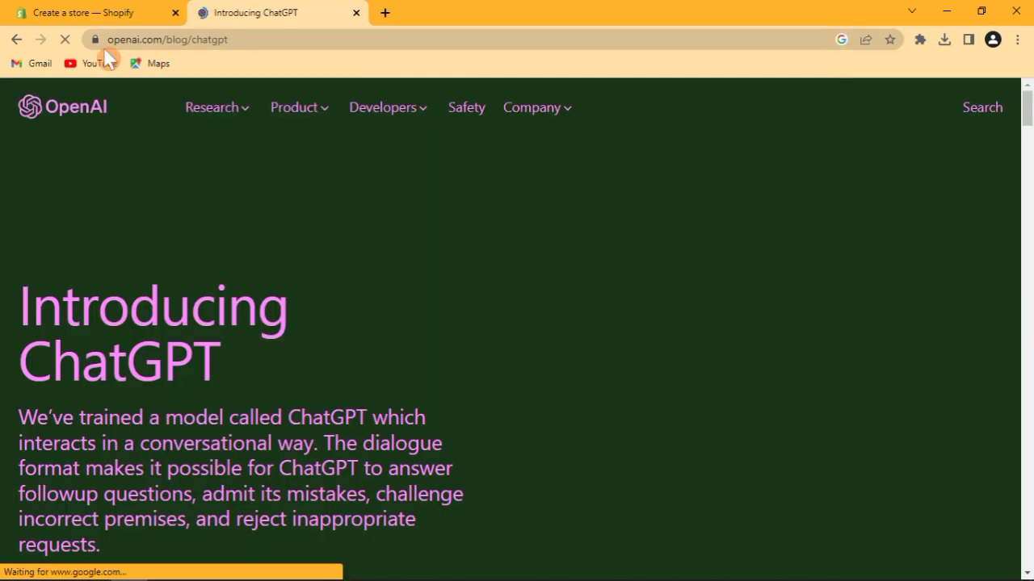
{"action": "scroll", "coordinate": [535, 258], "scroll_direction": "down", "scroll_amount": 5}
{"action": "scroll", "coordinate": [1029, 296], "scroll_direction": "down", "scroll_amount": 2}
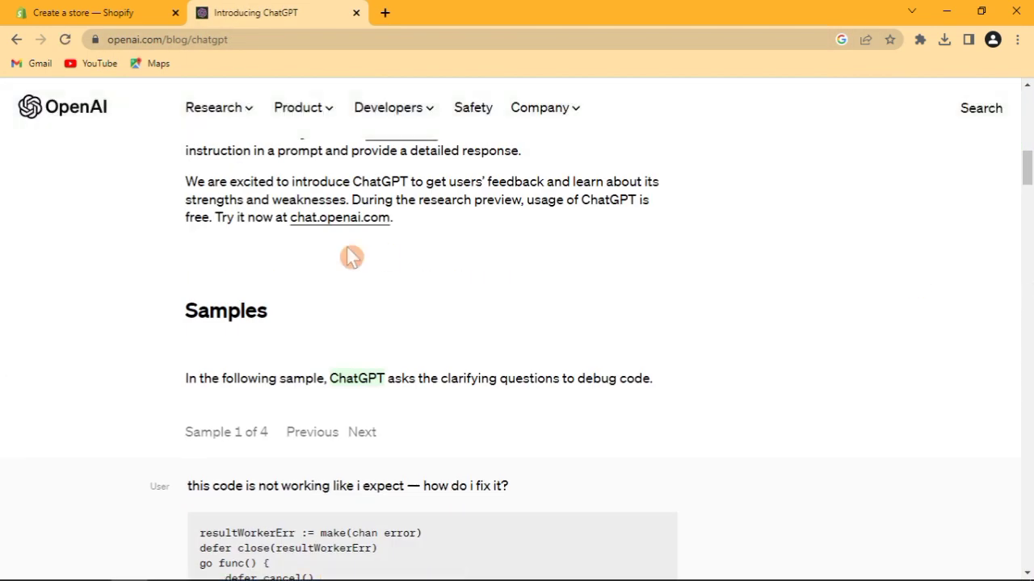
{"action": "left_click_drag", "start_coordinate": [1029, 164], "coordinate": [1028, 129]}
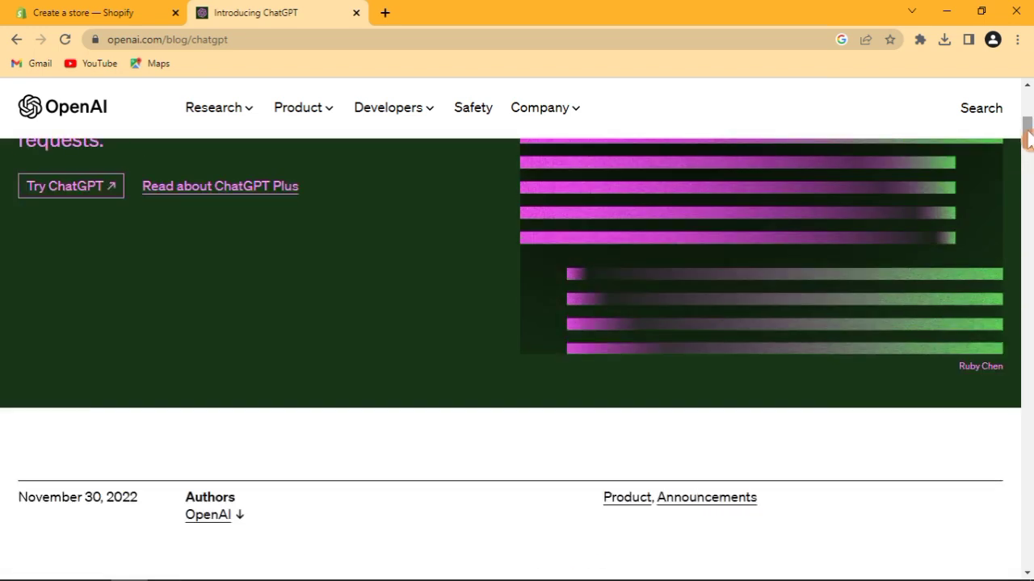
{"action": "left_click", "coordinate": [58, 187]}
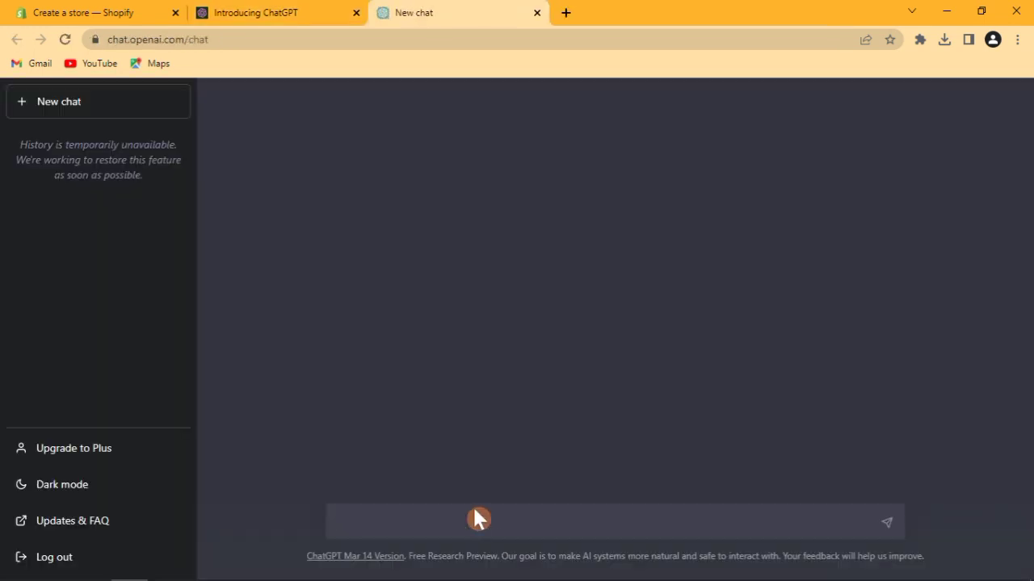
Send ChatGPT the prompt 'suggest me a unique watch store name for online store'.
{"action": "type", "text": "suggest me a "}
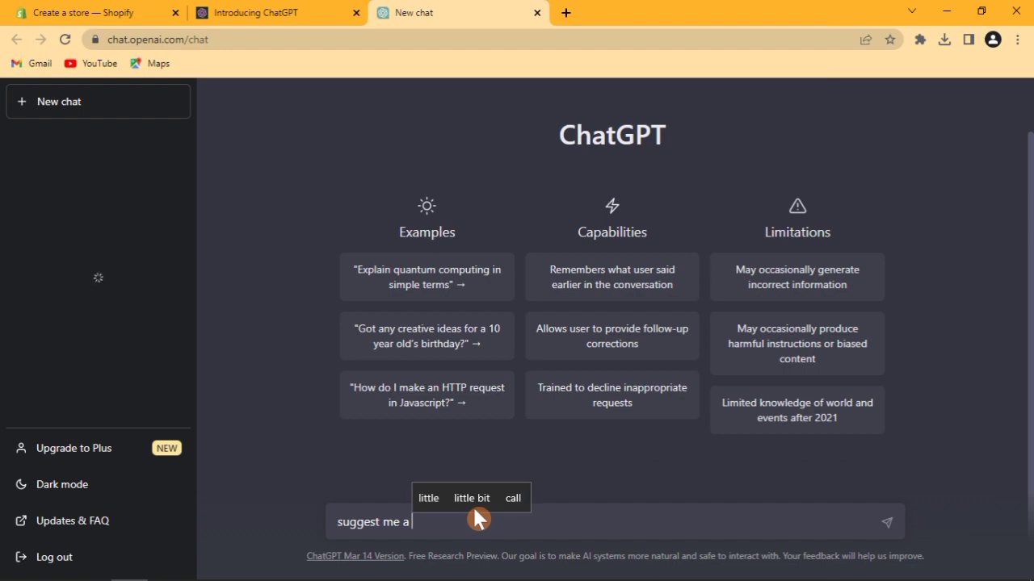
{"action": "type", "text": "uni"}
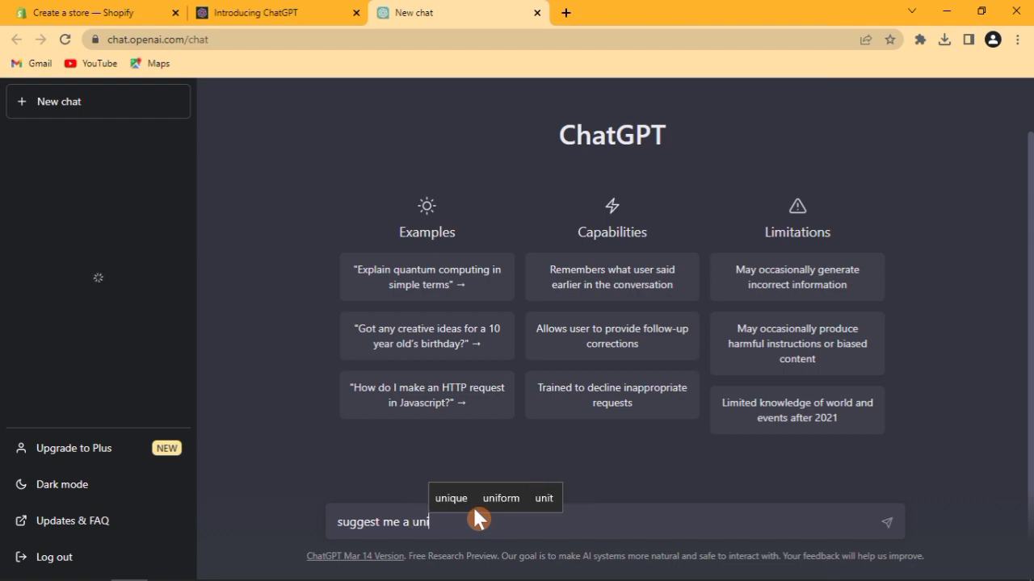
{"action": "type", "text": "que watch"}
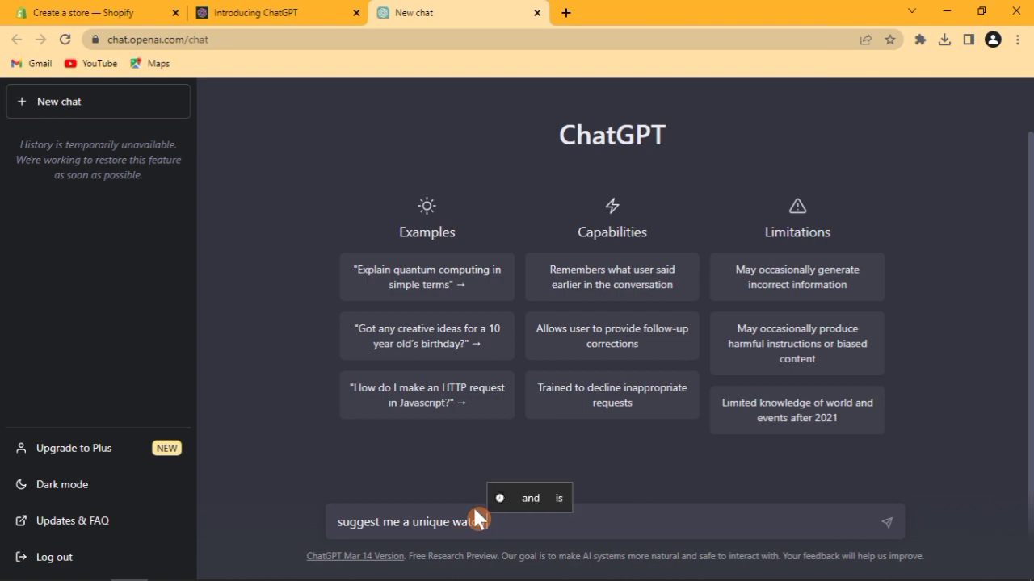
{"action": "type", "text": " store "}
{"action": "type", "text": "mar"}
{"action": "key", "text": "BackSpace"}
{"action": "key", "text": "BackSpace"}
{"action": "key", "text": "BackSpace"}
{"action": "type", "text": "name"}
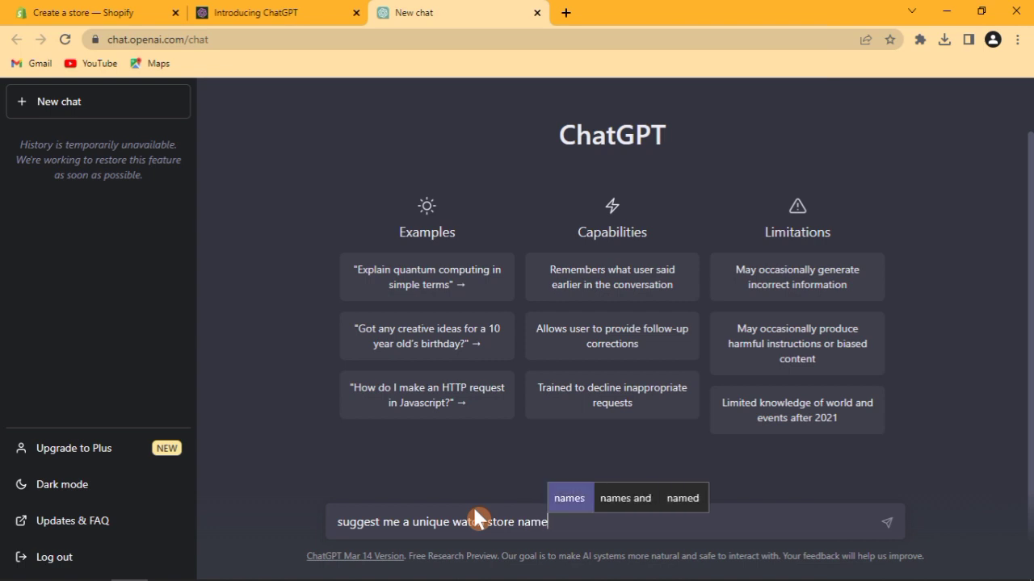
{"action": "key", "text": "BackSpace"}
{"action": "type", "text": "e"}
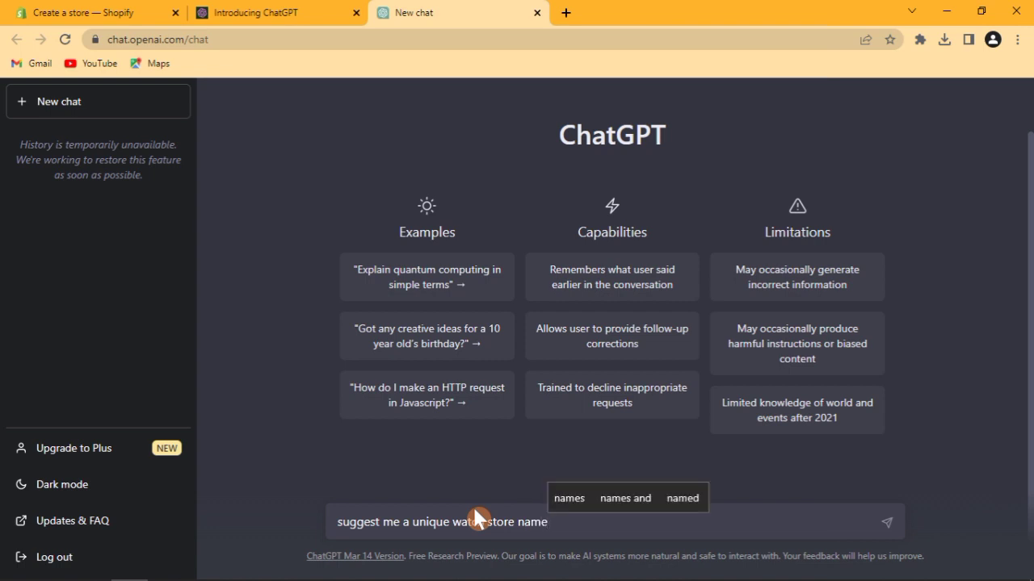
{"action": "type", "text": "."}
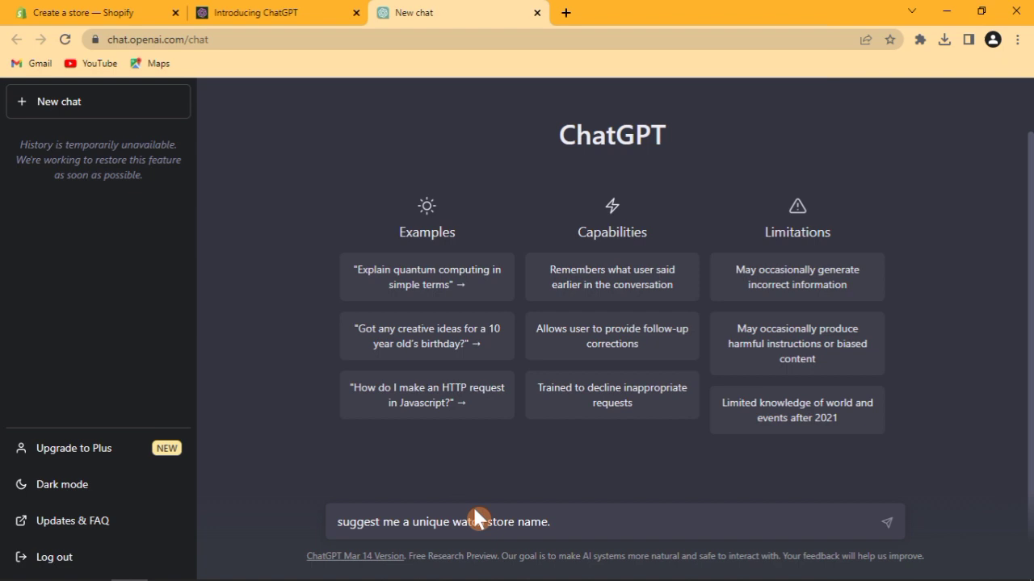
{"action": "key", "text": "BackSpace"}
{"action": "type", "text": "f"}
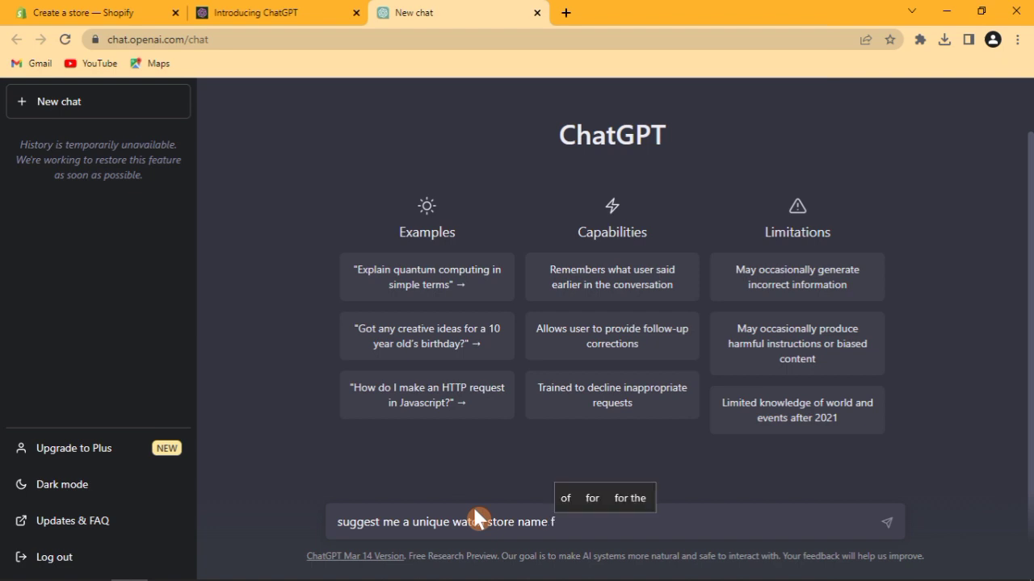
{"action": "type", "text": "or o"}
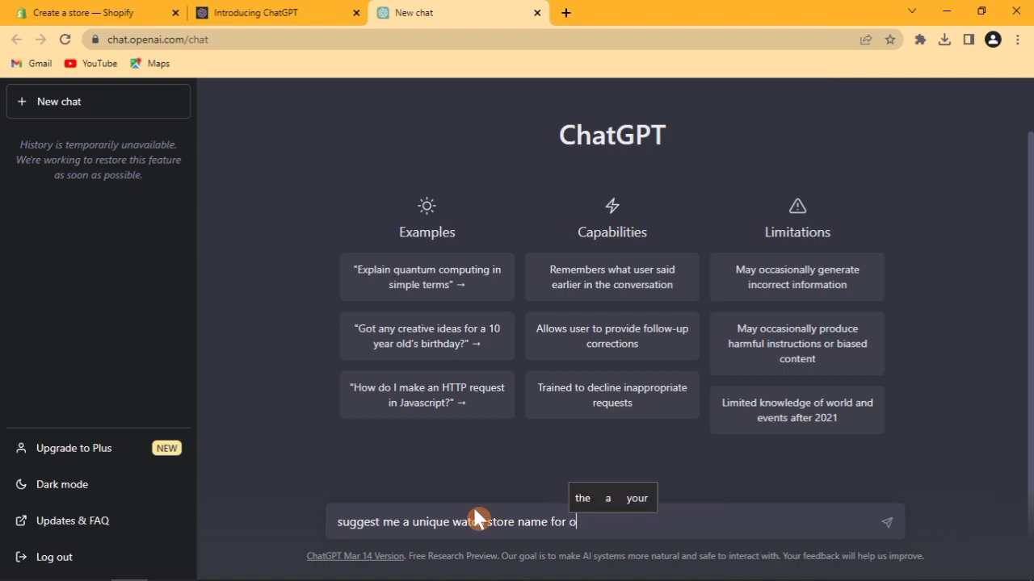
{"action": "type", "text": "nline st"}
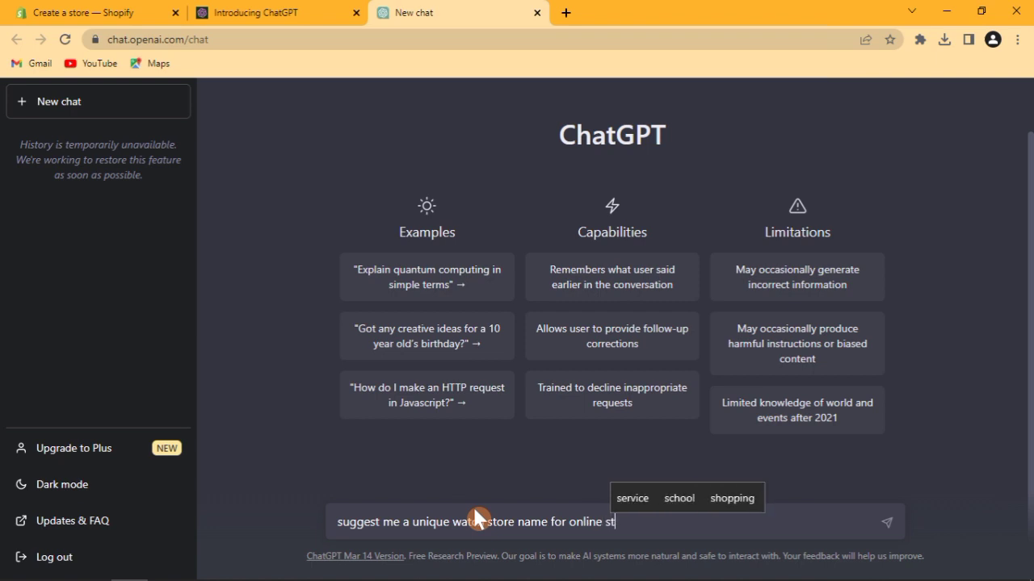
{"action": "type", "text": "ore"}
{"action": "key", "text": "Return"}
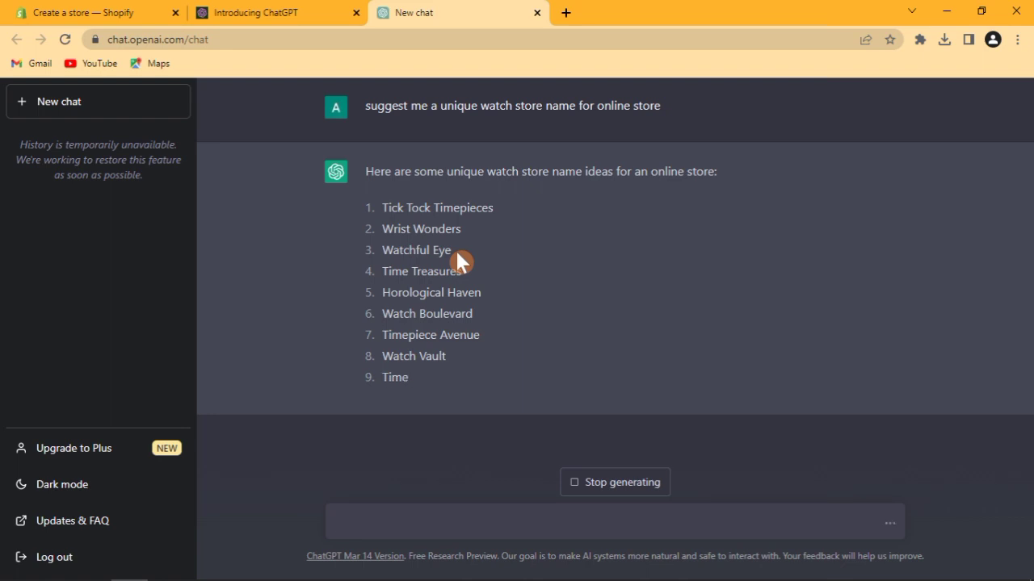
Copy the suggested name 'Watchful Eye' from ChatGPT's finished list of 15 watch store names.
{"action": "left_click_drag", "start_coordinate": [380, 248], "coordinate": [452, 247]}
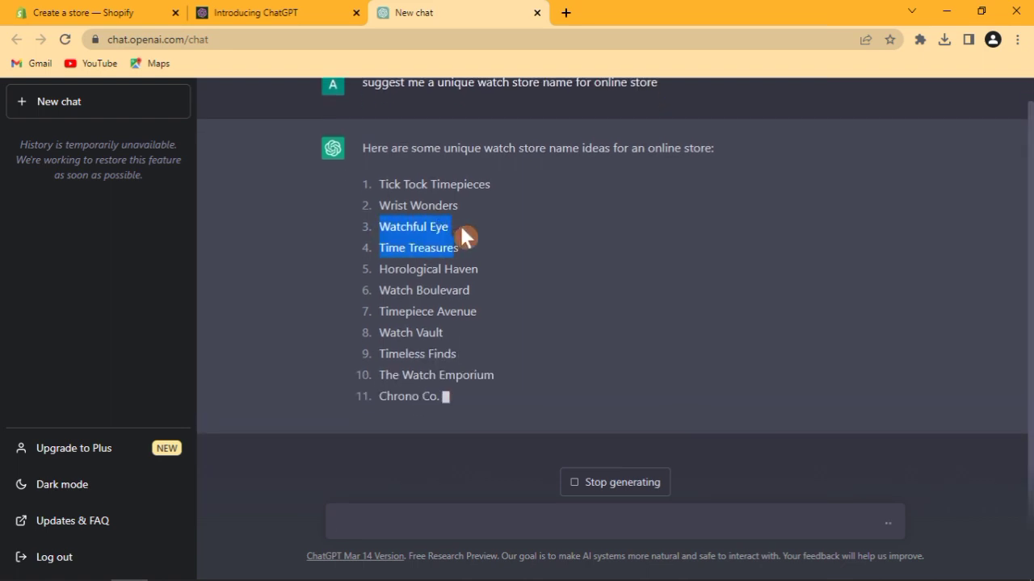
{"action": "left_click", "coordinate": [462, 225]}
{"action": "left_click_drag", "start_coordinate": [452, 205], "coordinate": [374, 205]}
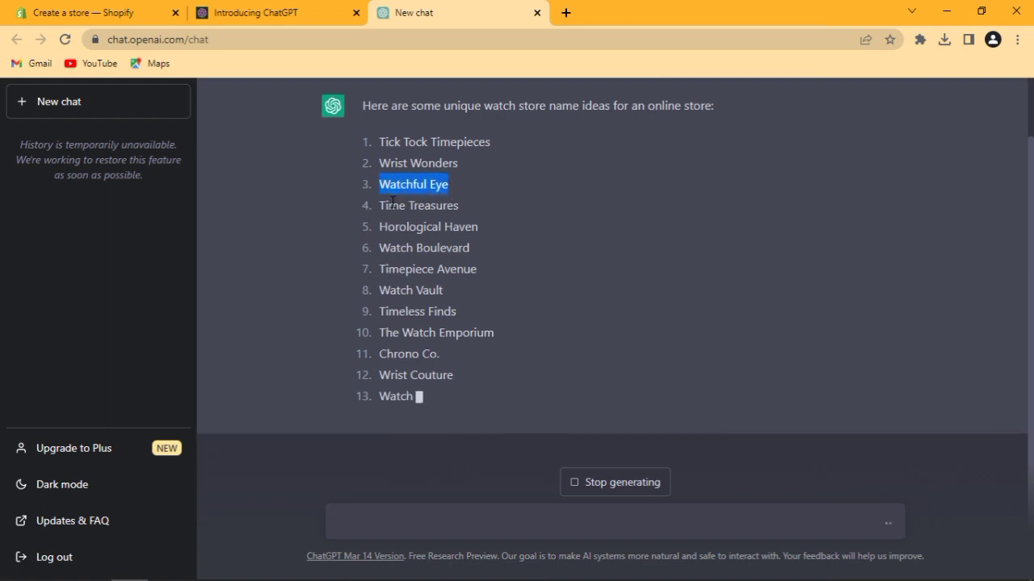
{"action": "right_click", "coordinate": [436, 182]}
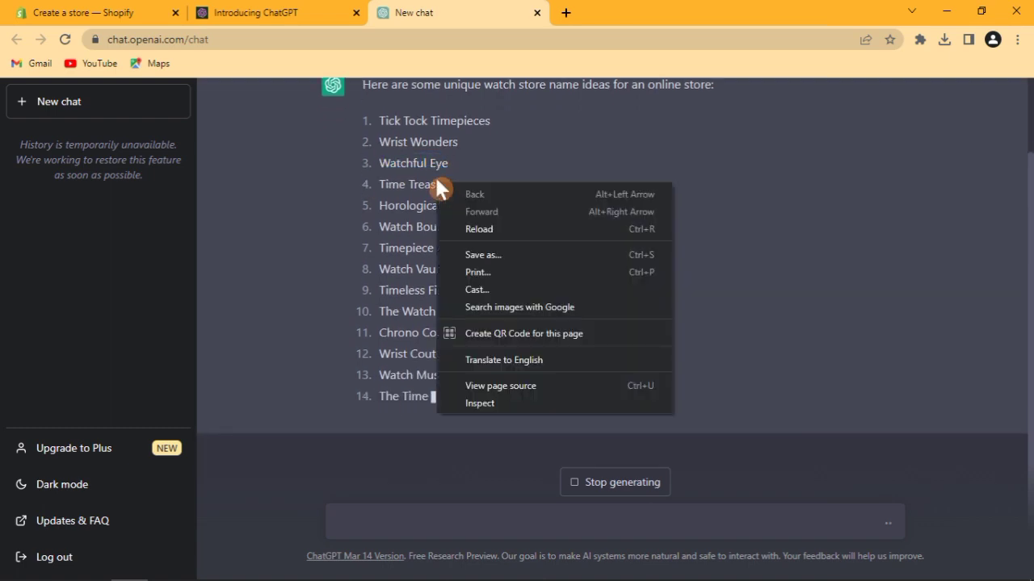
{"action": "left_click", "coordinate": [455, 148]}
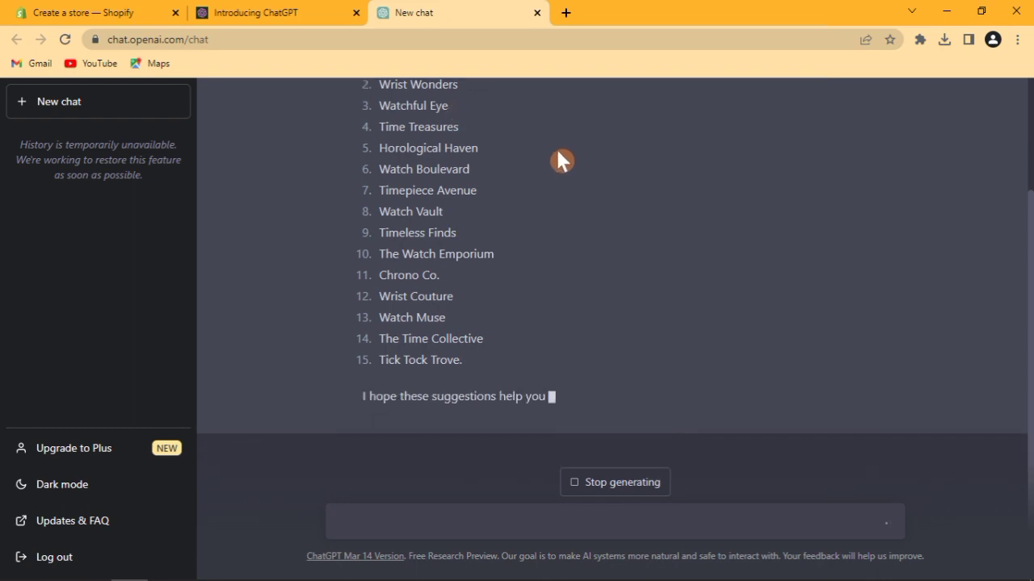
{"action": "scroll", "coordinate": [972, 297], "scroll_direction": "up", "scroll_amount": 1}
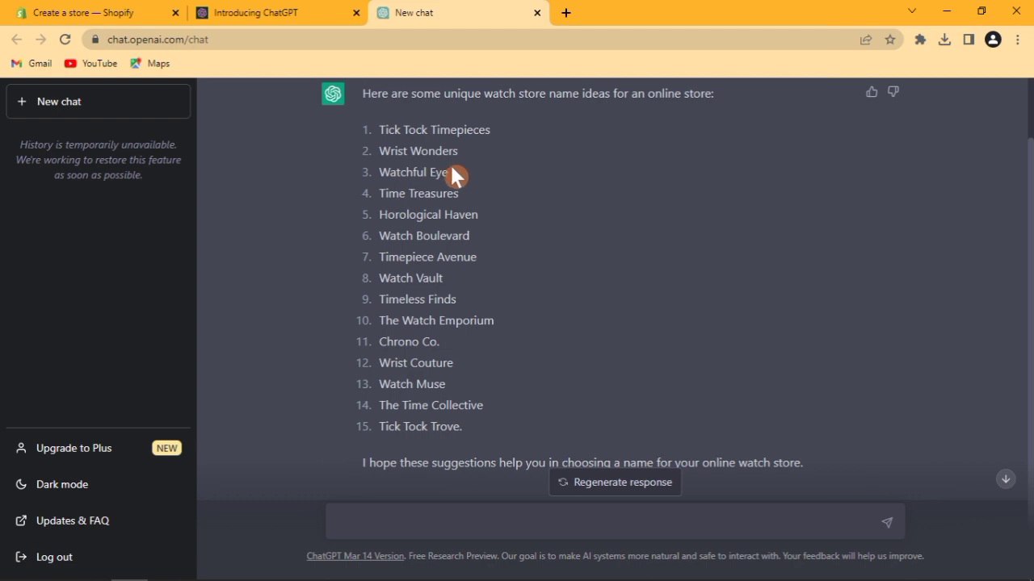
{"action": "left_click_drag", "start_coordinate": [450, 172], "coordinate": [379, 172]}
{"action": "right_click", "coordinate": [401, 171]}
{"action": "left_click", "coordinate": [426, 179]}
{"action": "left_click", "coordinate": [315, 12]}
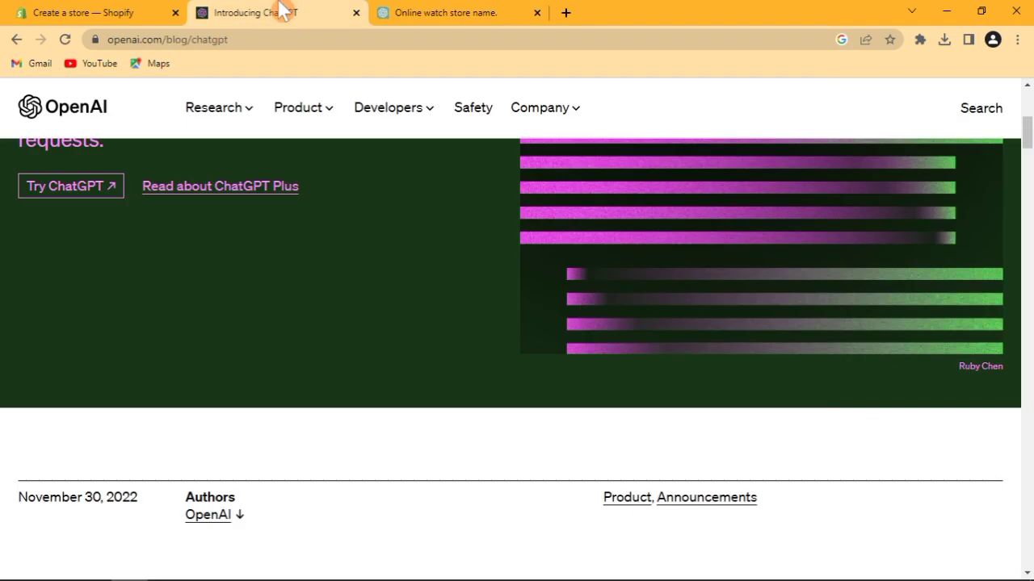
{"action": "left_click", "coordinate": [466, 12]}
Paste 'Watchful Eye' as the Shopify store name and keep Pakistan as the business location.
{"action": "left_click", "coordinate": [164, 11]}
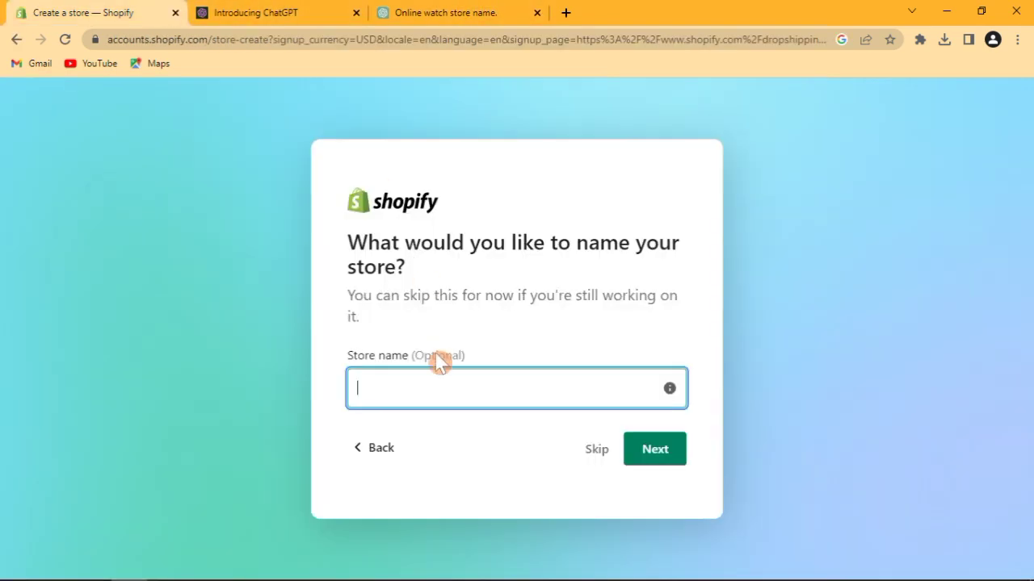
{"action": "key", "text": "ctrl+v"}
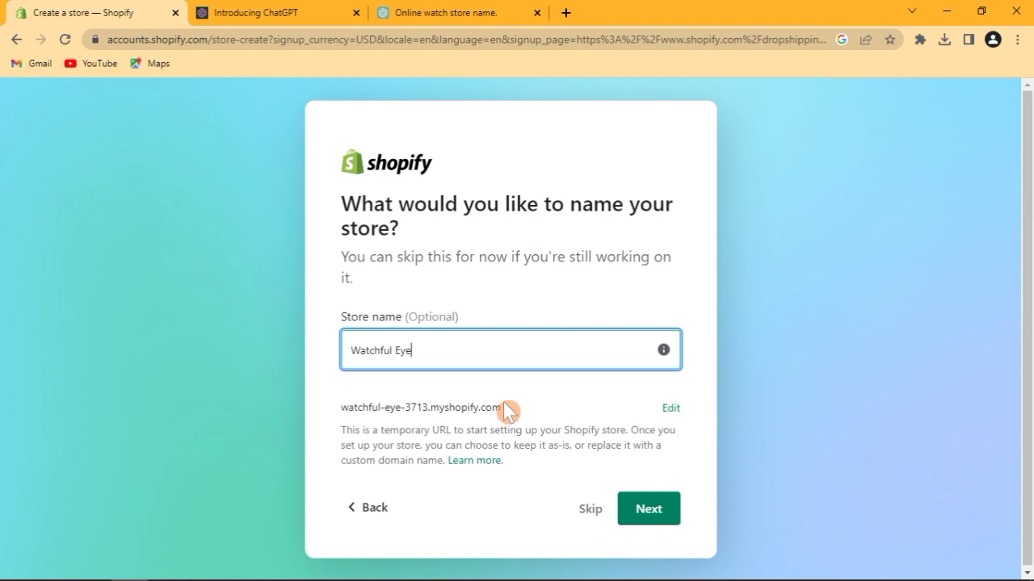
{"action": "left_click", "coordinate": [646, 513]}
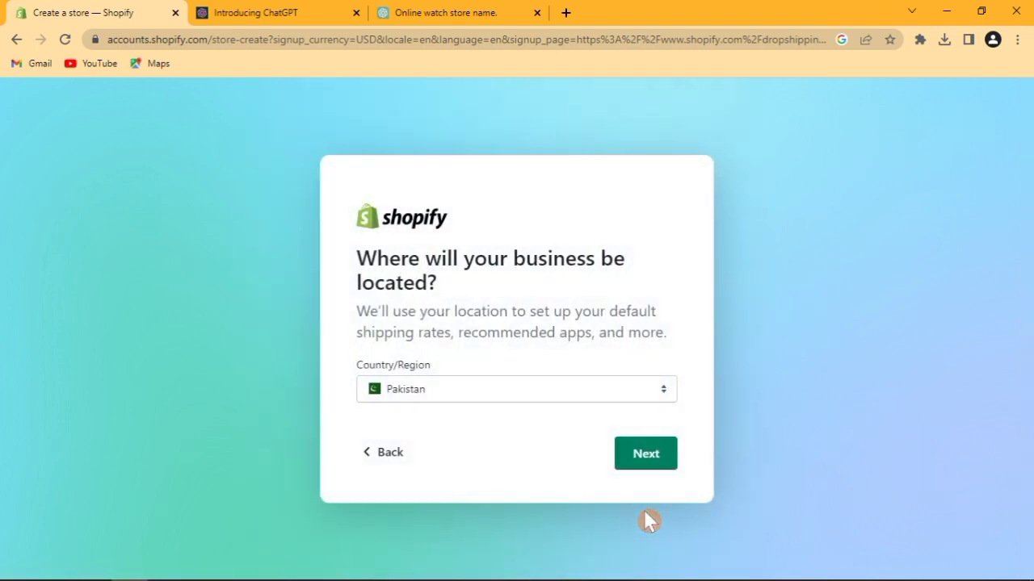
{"action": "left_click", "coordinate": [652, 448]}
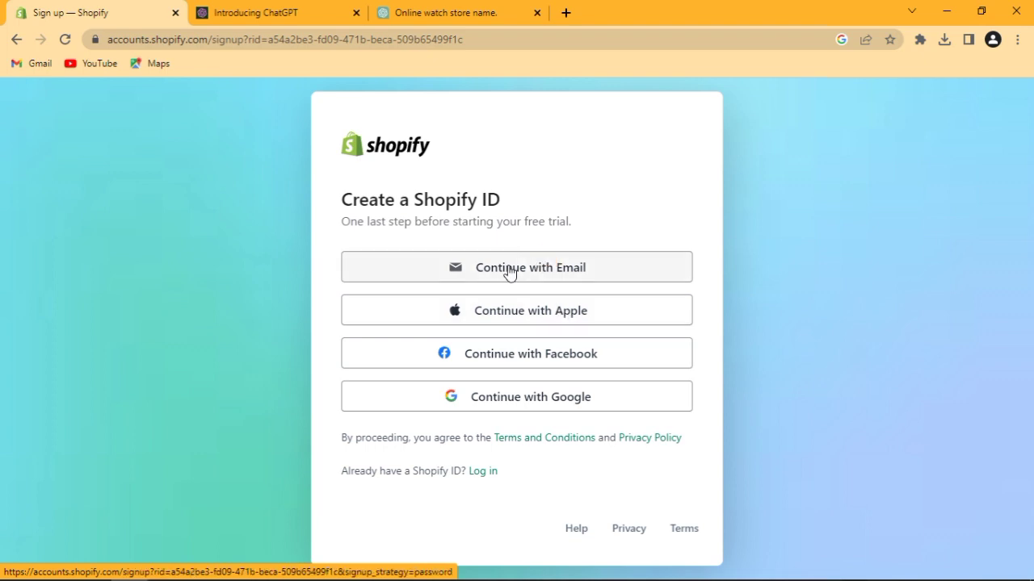
Choose email sign-up for the Shopify ID, begin the email address, and open Gmail in a new tab.
{"action": "left_click", "coordinate": [613, 270]}
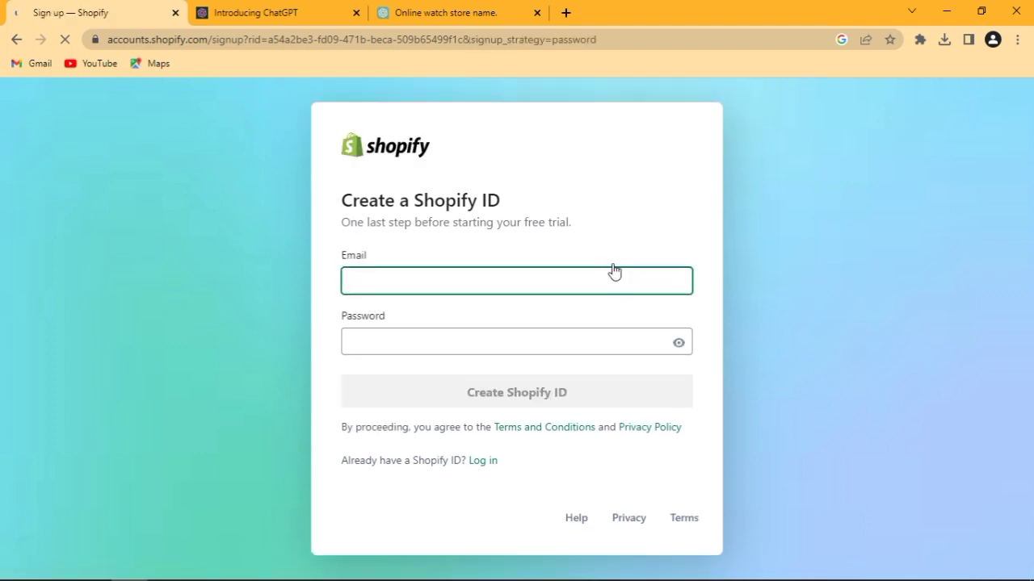
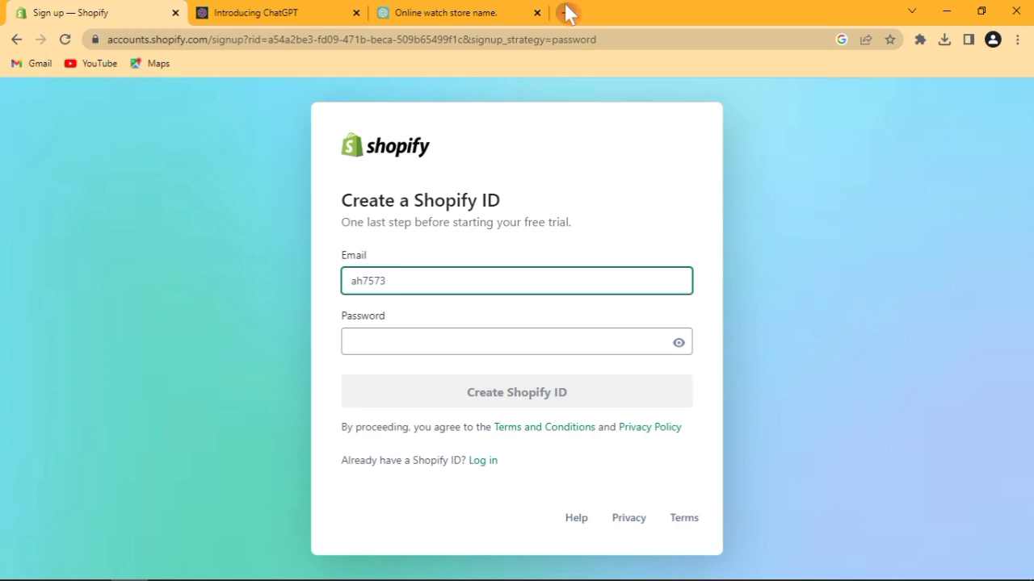
{"action": "left_click", "coordinate": [568, 13]}
{"action": "left_click", "coordinate": [39, 64]}
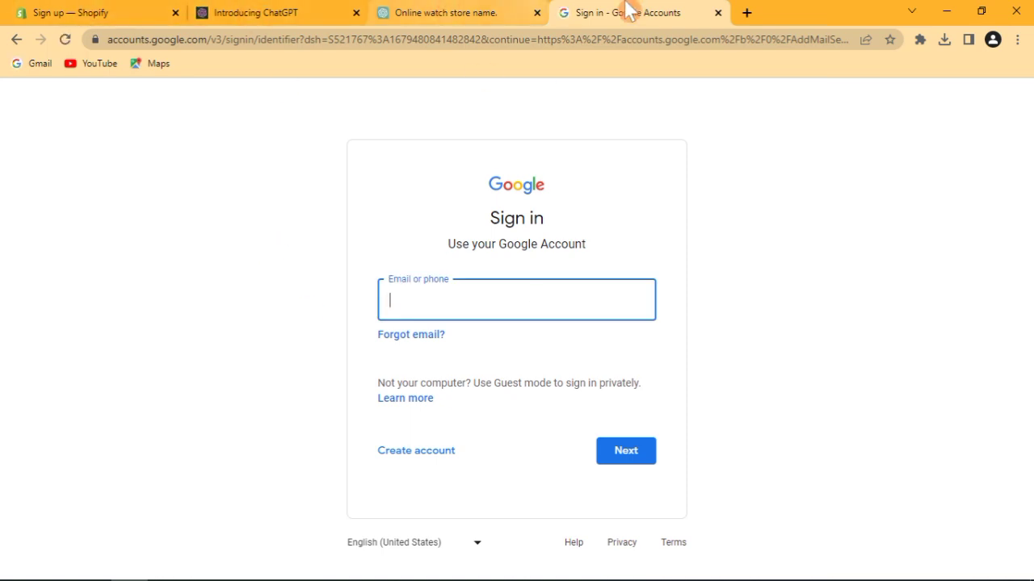
Copy the saved account username from the Google sign-in page's autocomplete suggestion.
{"action": "type", "text": "ah"}
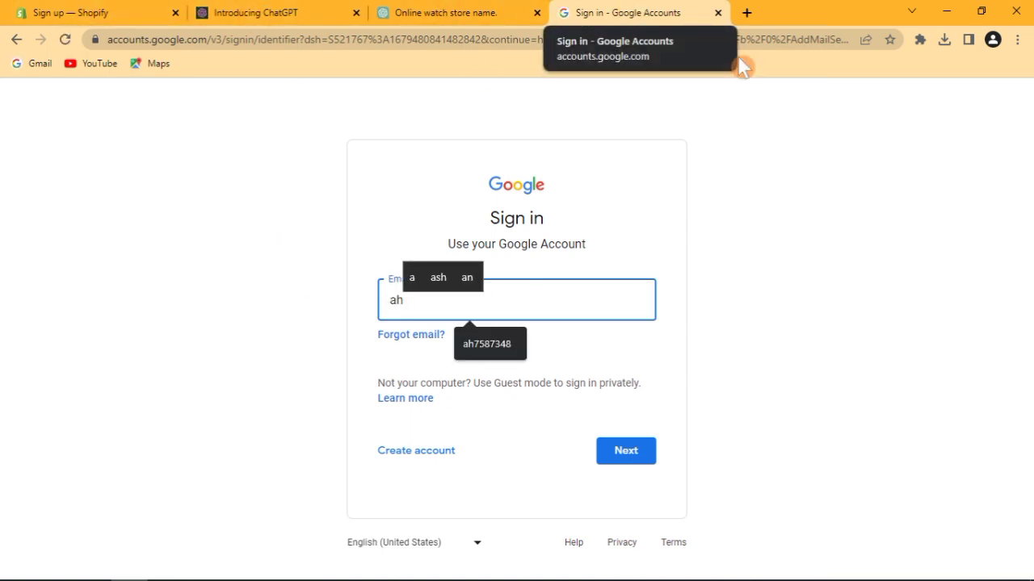
{"action": "left_click", "coordinate": [490, 345]}
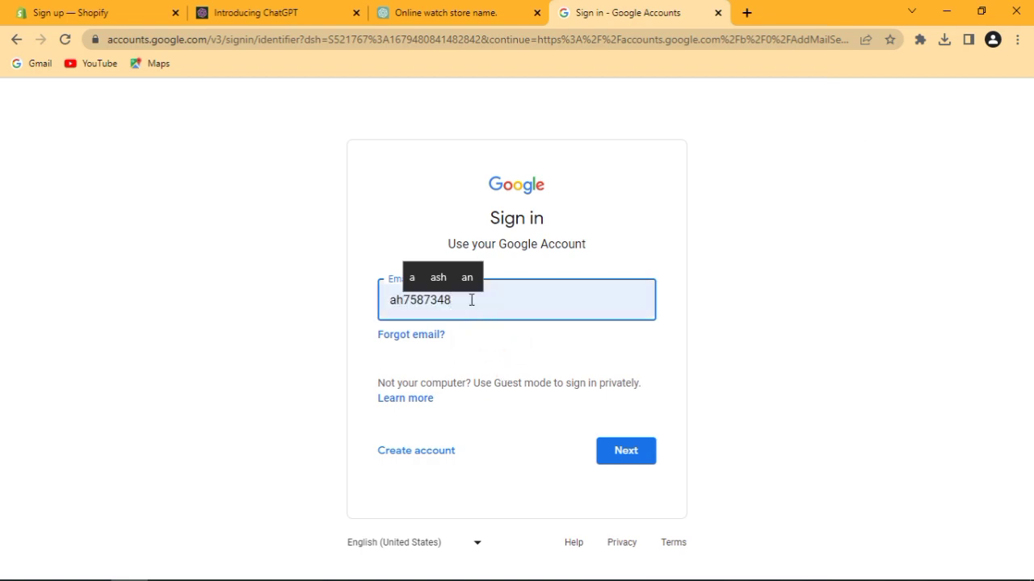
{"action": "left_click_drag", "start_coordinate": [456, 300], "coordinate": [387, 295]}
{"action": "right_click", "coordinate": [419, 296]}
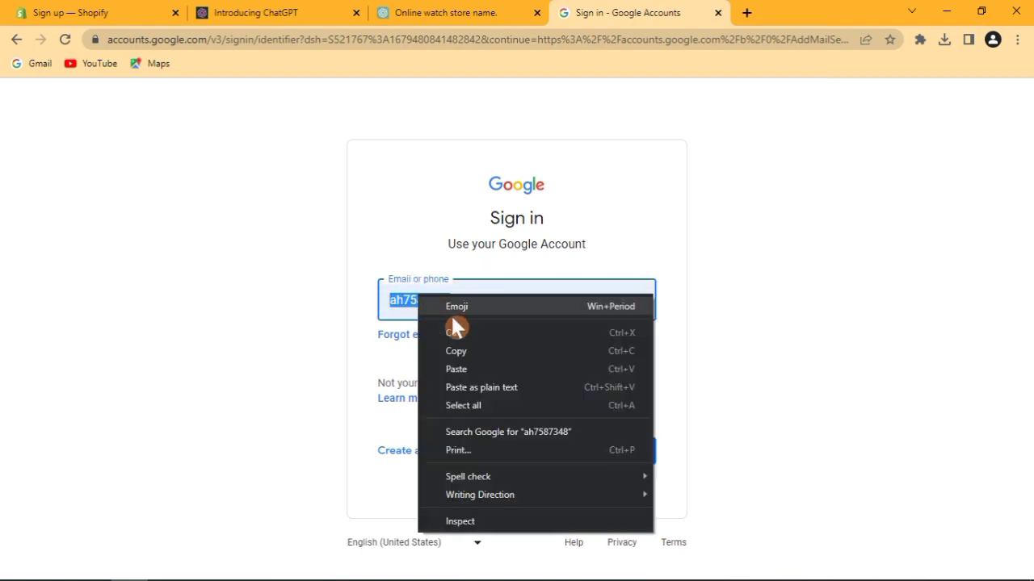
{"action": "left_click", "coordinate": [455, 351]}
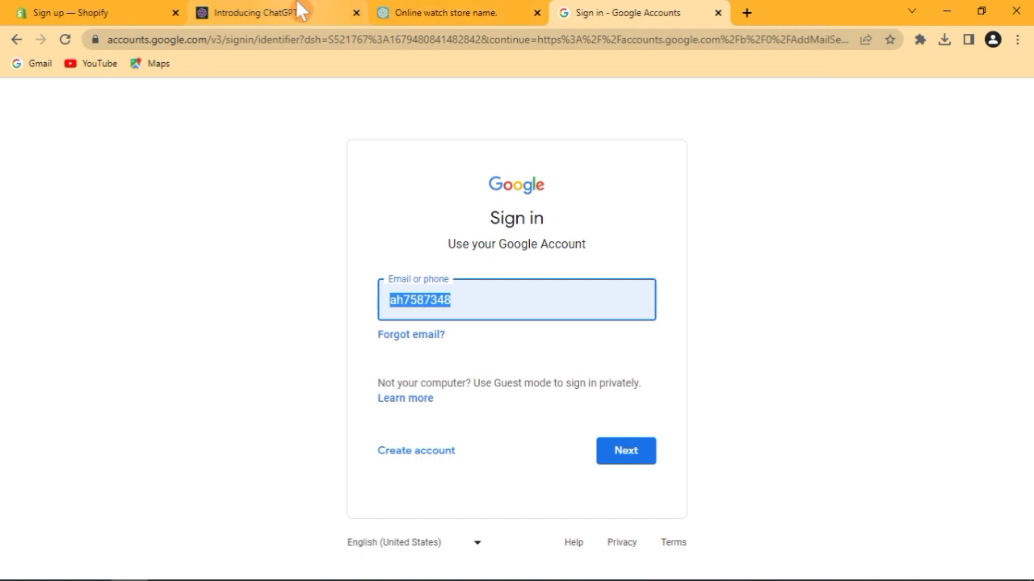
{"action": "left_click", "coordinate": [93, 11]}
{"action": "key", "text": "ctrl+a"}
{"action": "key", "text": "BackSpace"}
{"action": "key", "text": "ctrl+v"}
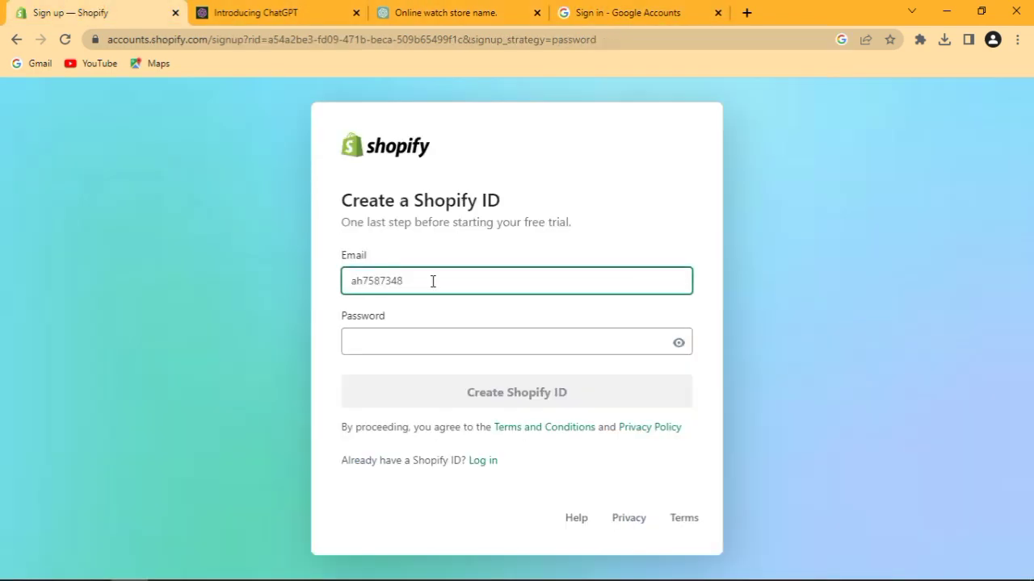
{"action": "type", "text": "@gmail.co"}
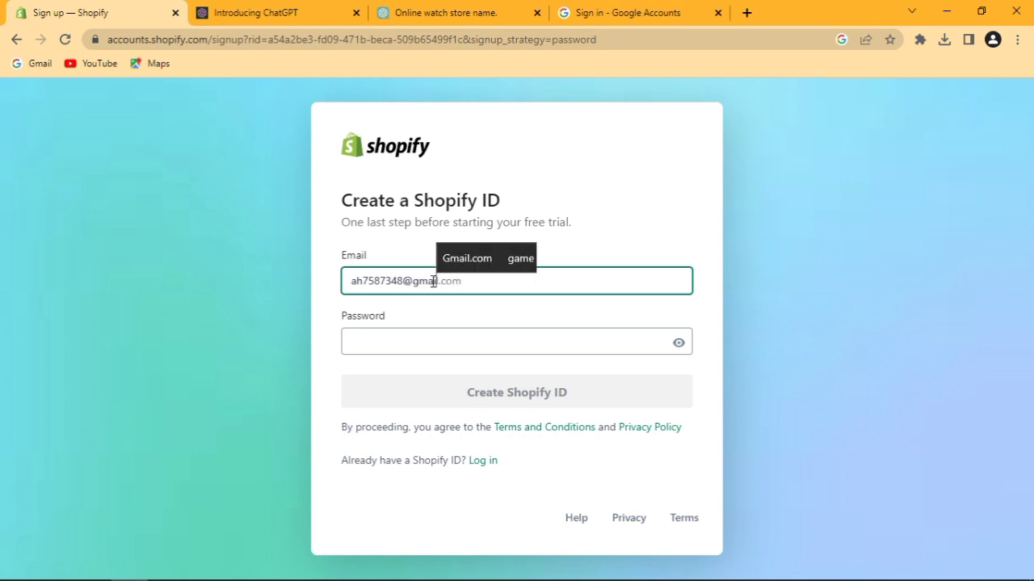
{"action": "type", "text": "m"}
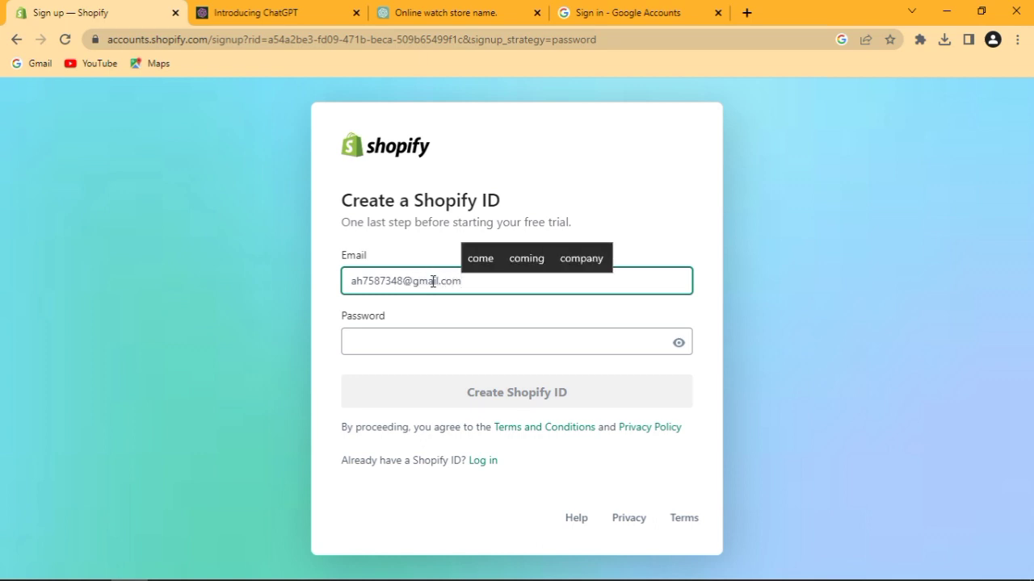
{"action": "left_click", "coordinate": [437, 343]}
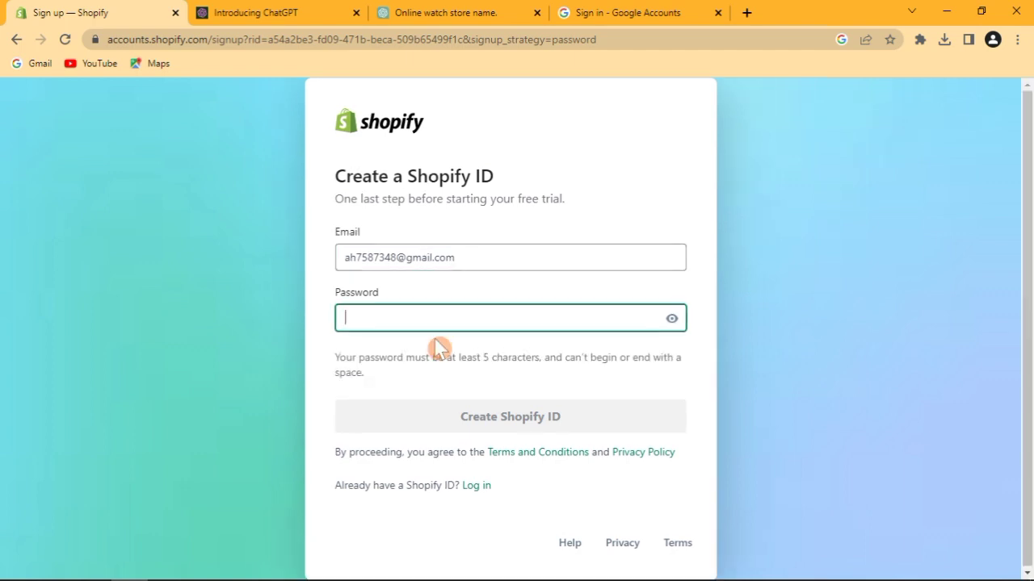
{"action": "type", "text": "•••••"}
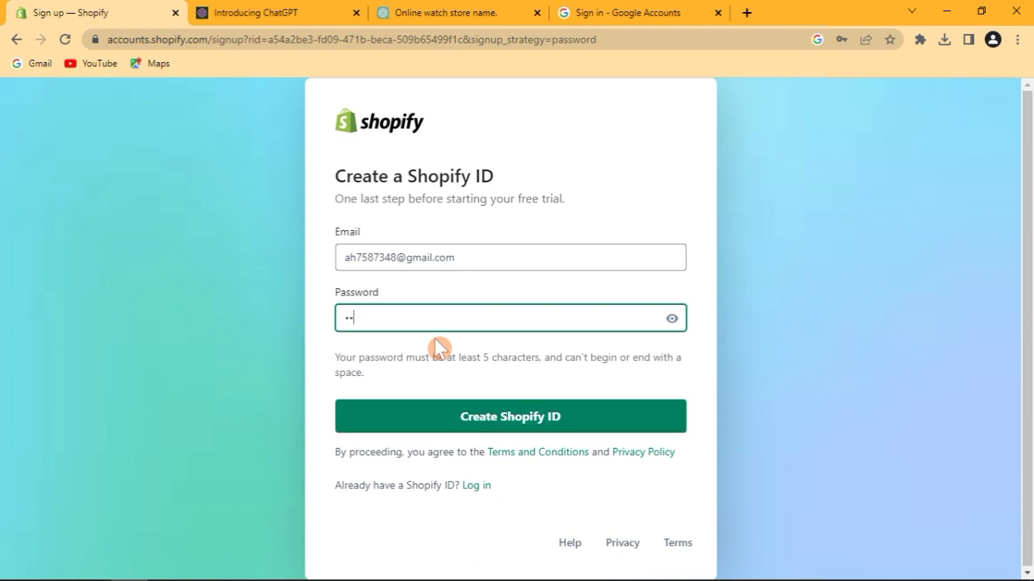
{"action": "type", "text": "••••••"}
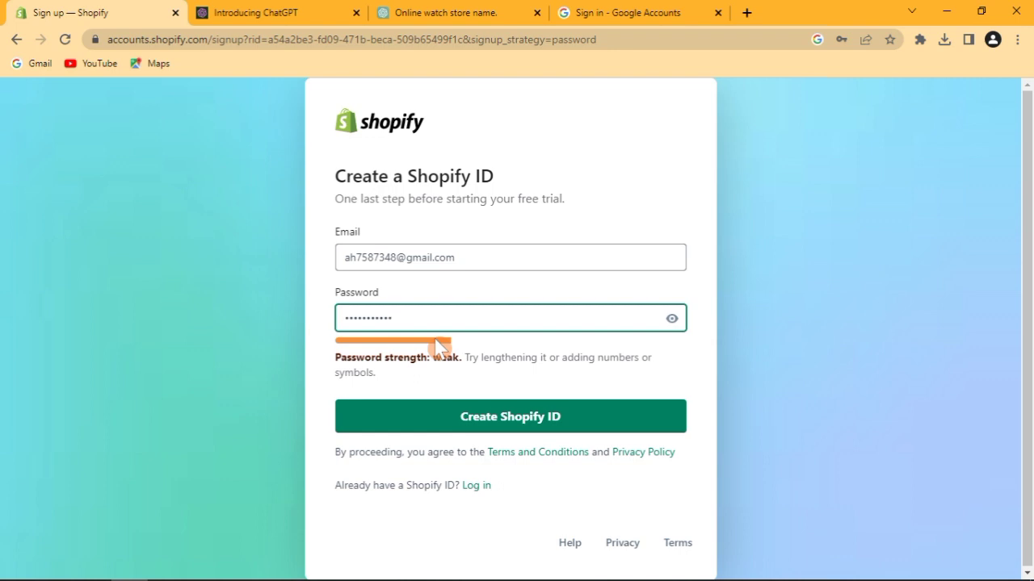
{"action": "type", "text": "•••••"}
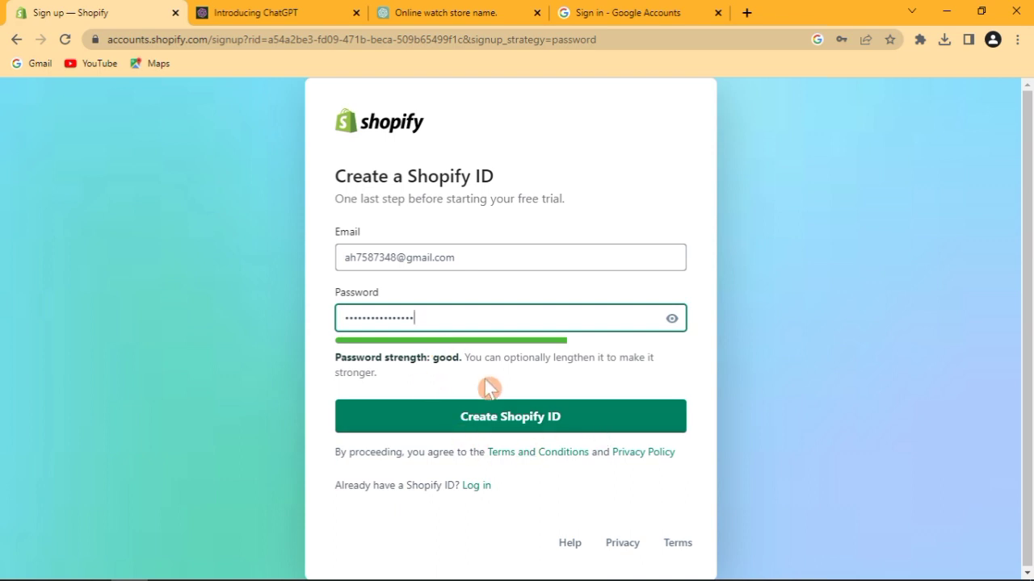
{"action": "left_click", "coordinate": [579, 426]}
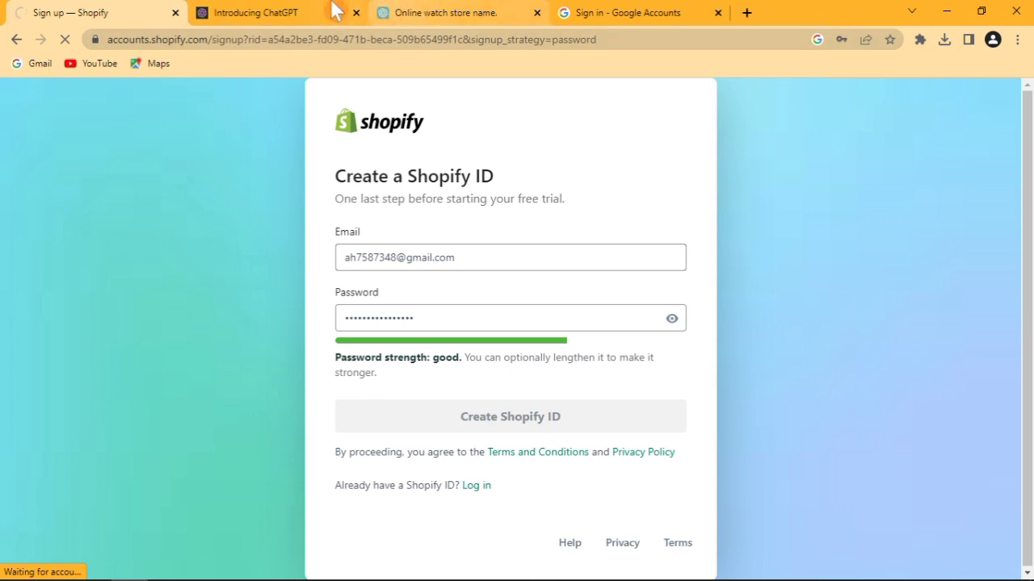
{"action": "mouse_move", "coordinate": [323, 6]}
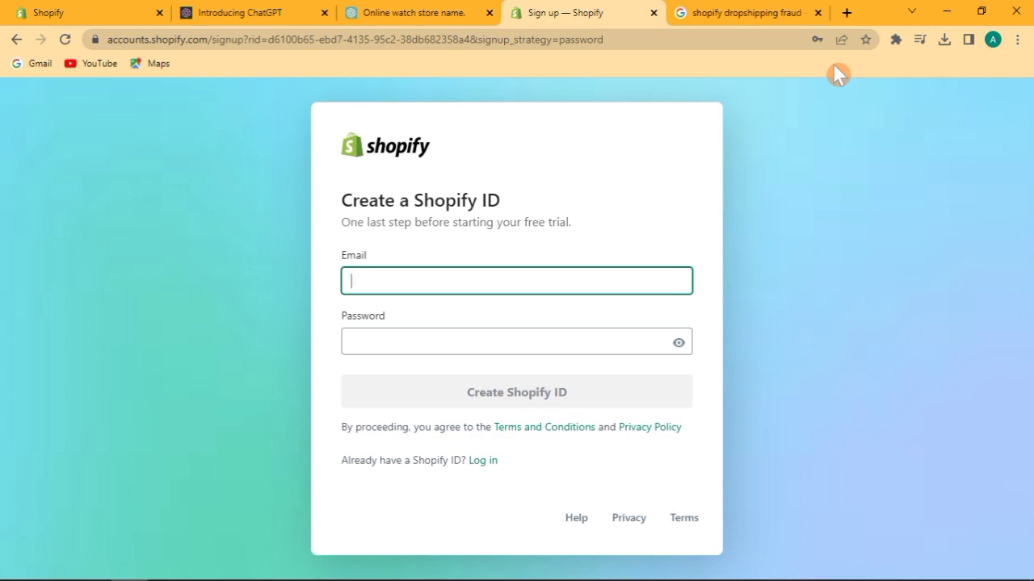
Enter the saved email address and the account password, submit the Shopify ID, and log in.
{"action": "type", "text": "ah"}
{"action": "key", "text": "Down"}
{"action": "key", "text": "Return"}
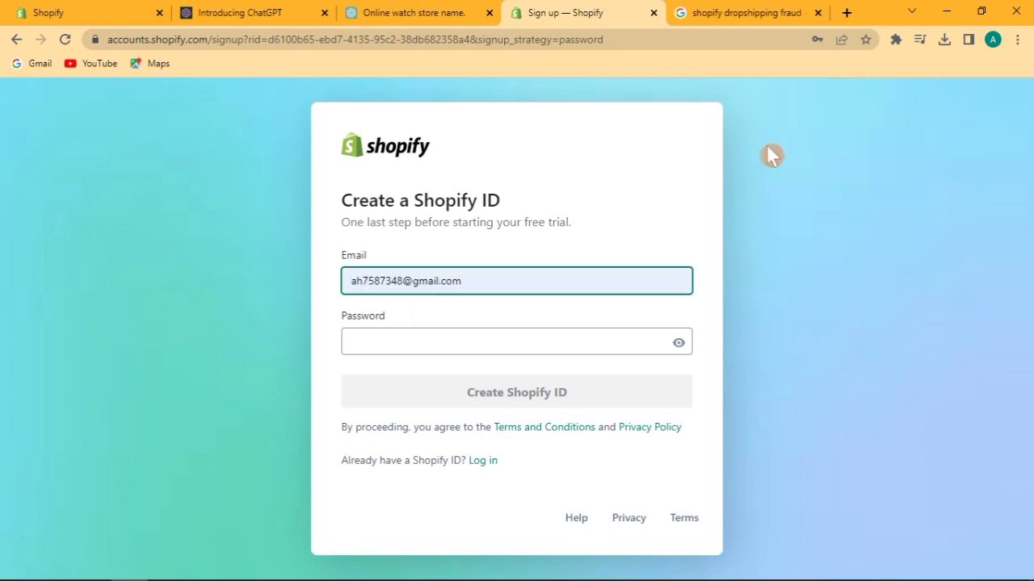
{"action": "left_click", "coordinate": [523, 346]}
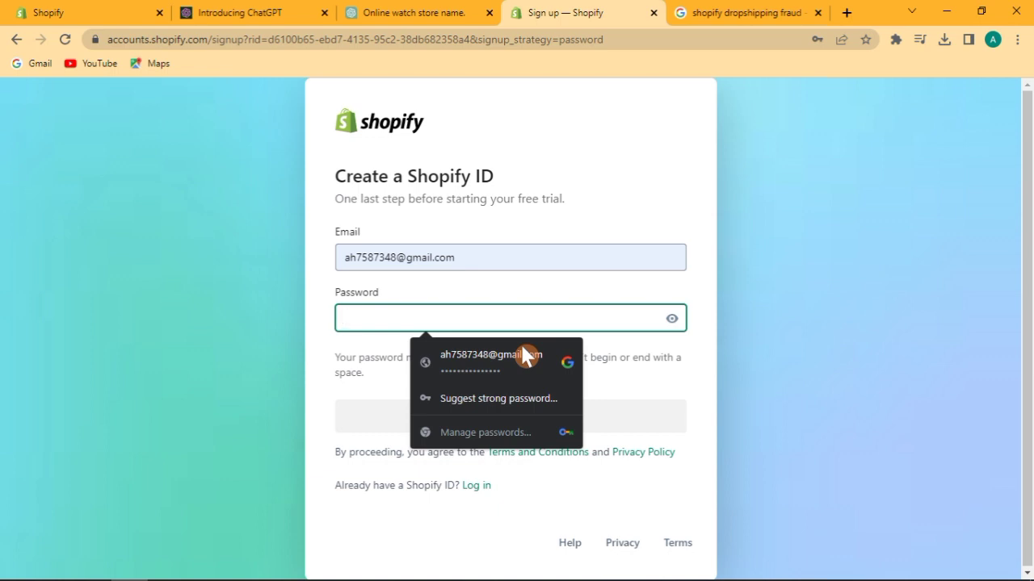
{"action": "type", "text": "abcdef"}
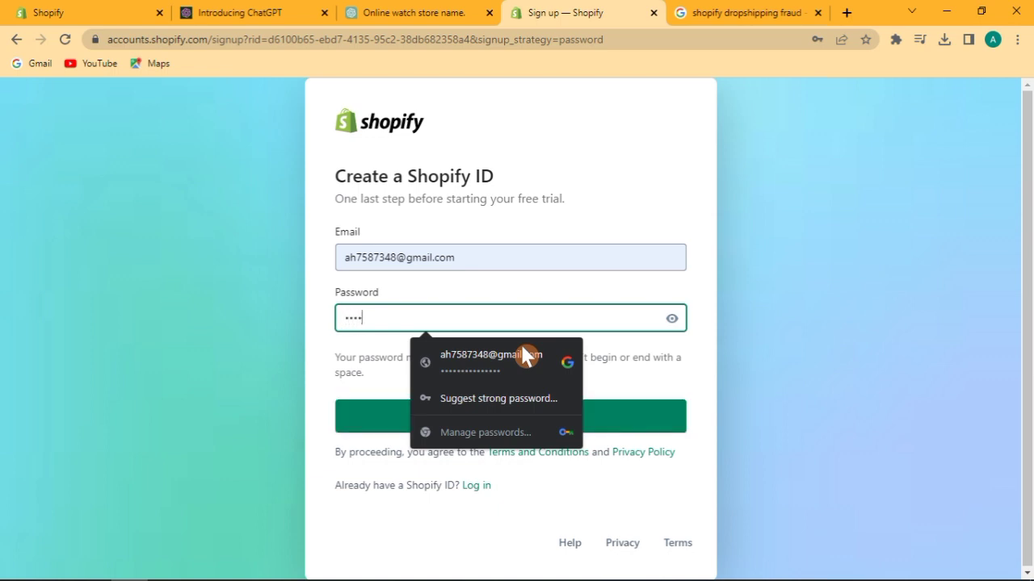
{"action": "type", "text": "ghijk"}
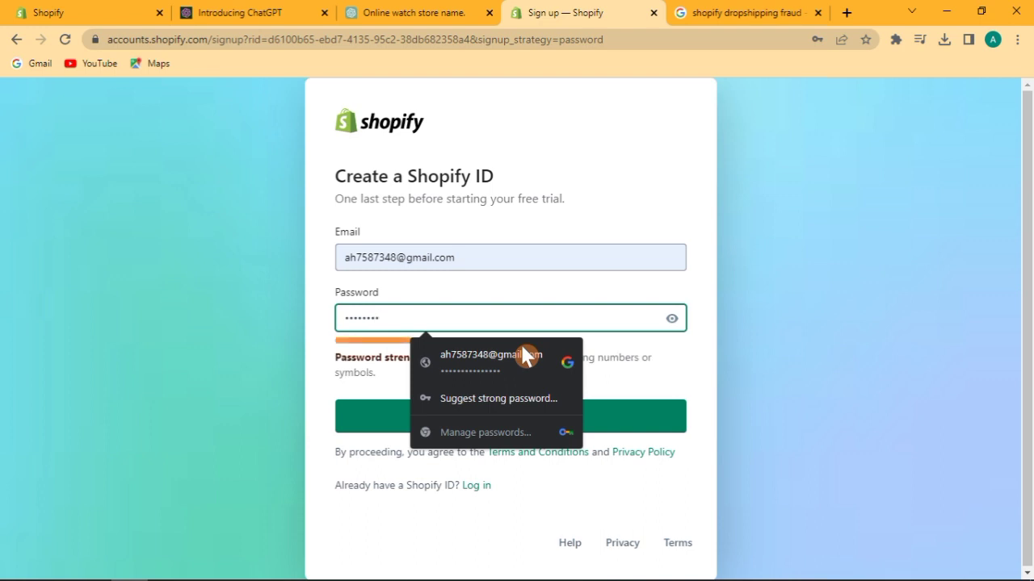
{"action": "type", "text": "lmno"}
{"action": "left_click", "coordinate": [642, 419]}
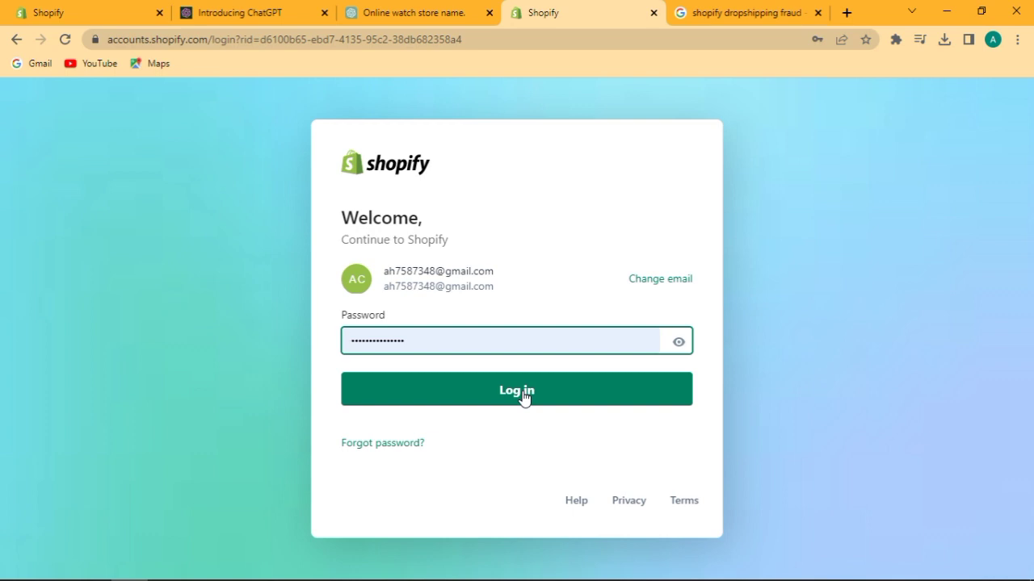
{"action": "left_click", "coordinate": [524, 394]}
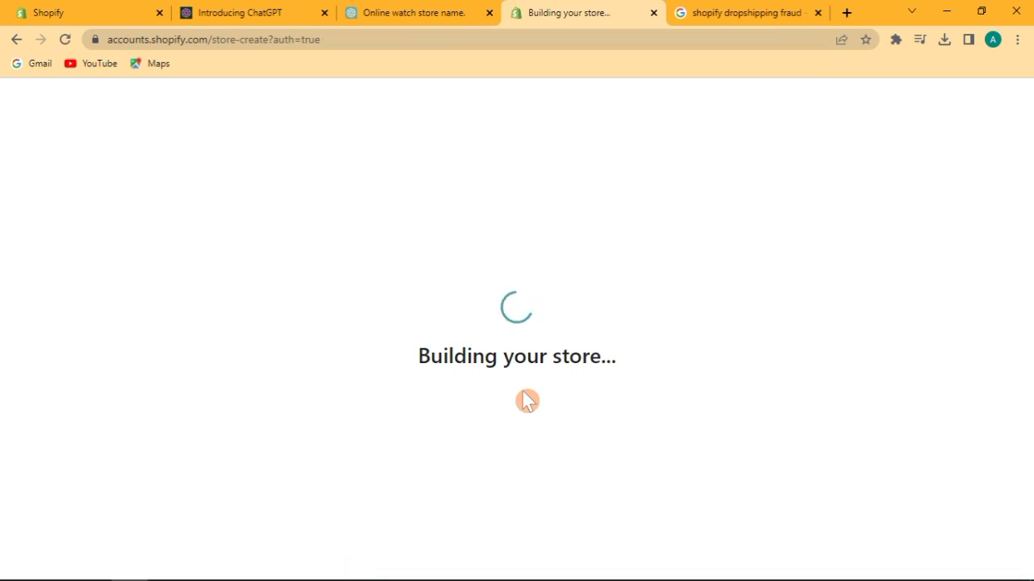
Strike through outline item 2, 'Shopify seller account creation', in the Word document.
{"action": "mouse_move", "coordinate": [279, 569]}
{"action": "left_click", "coordinate": [246, 566]}
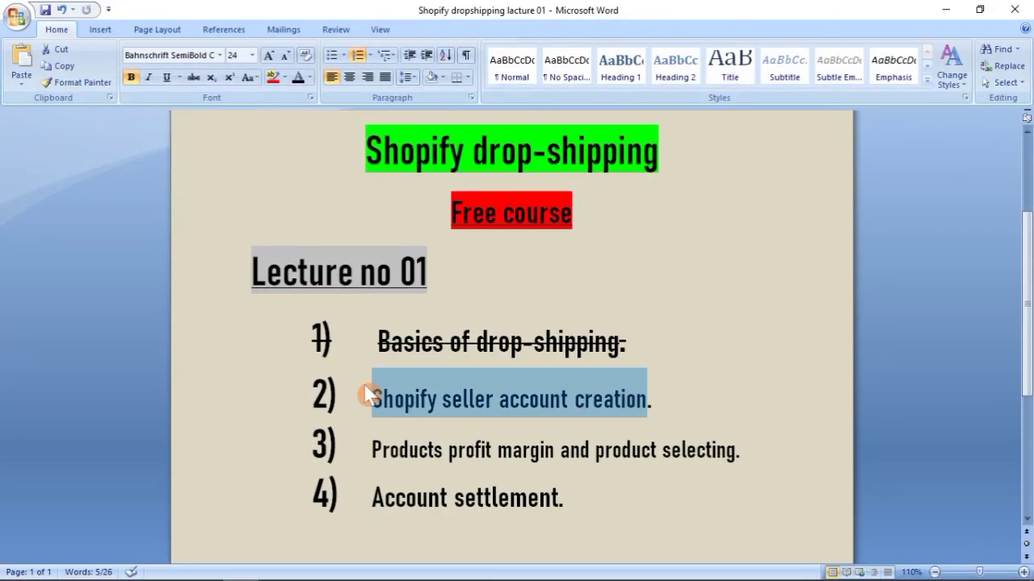
{"action": "left_click", "coordinate": [193, 77]}
{"action": "left_click", "coordinate": [653, 330]}
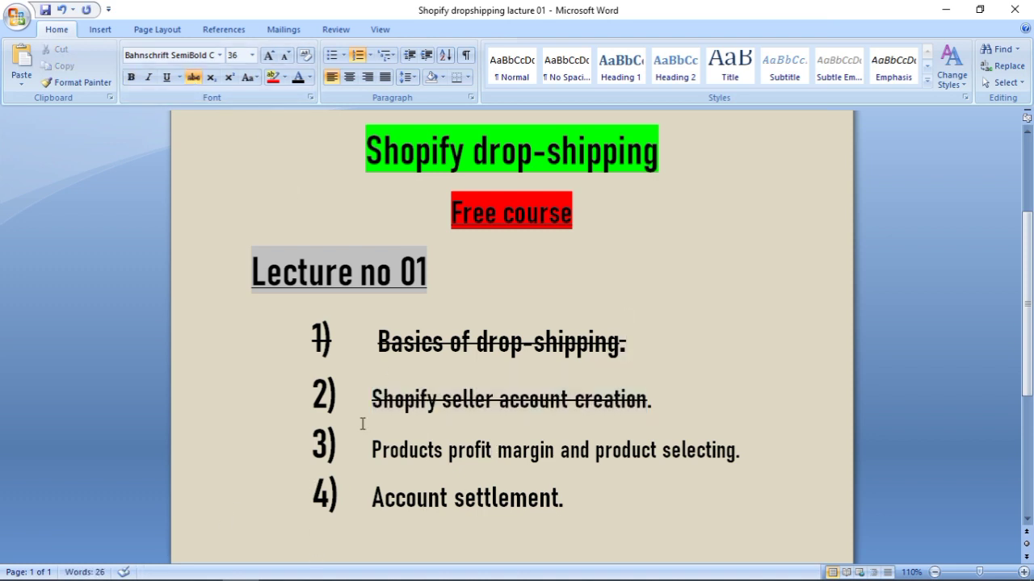
Select outline item 3 and the Account settlement item, then go back to the Shopify admin.
{"action": "left_click_drag", "start_coordinate": [368, 449], "coordinate": [738, 476]}
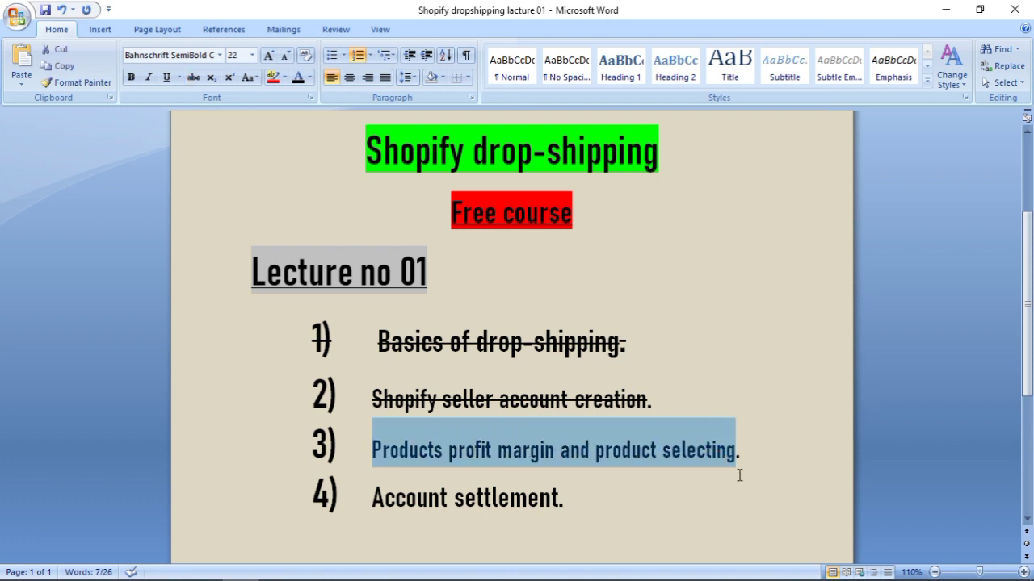
{"action": "left_click_drag", "start_coordinate": [573, 498], "coordinate": [392, 498]}
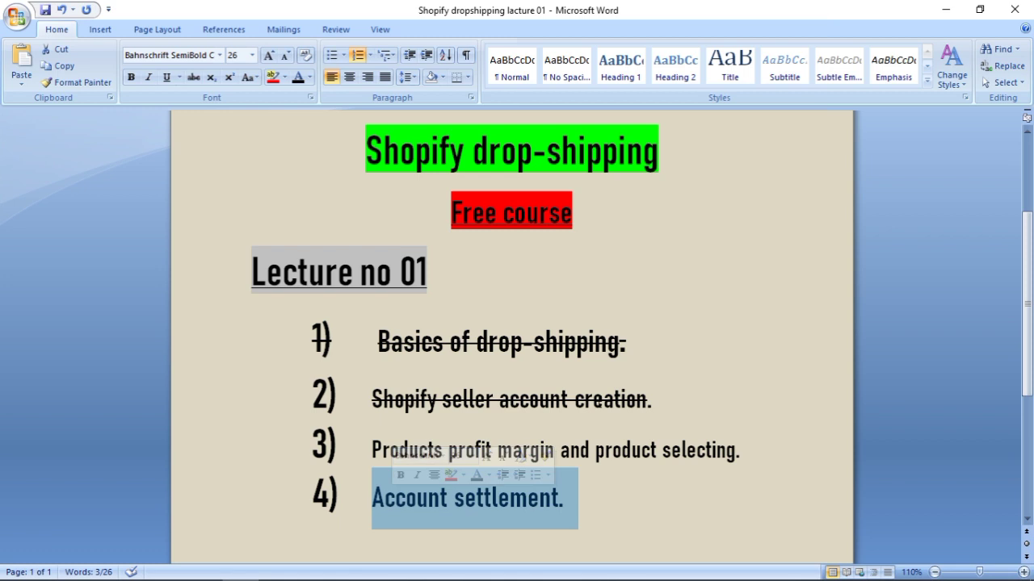
{"action": "left_click", "coordinate": [780, 290]}
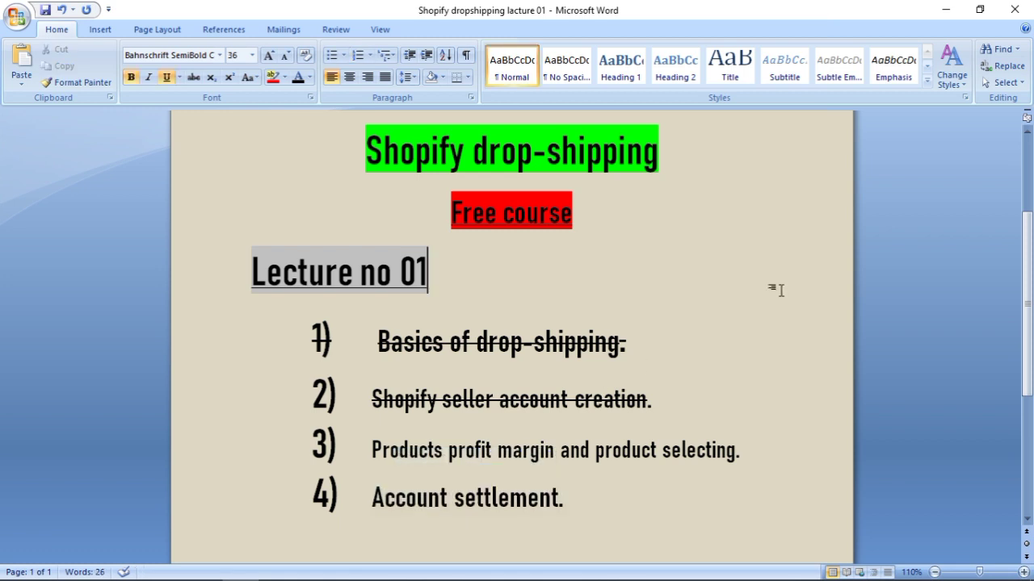
{"action": "mouse_move", "coordinate": [490, 578]}
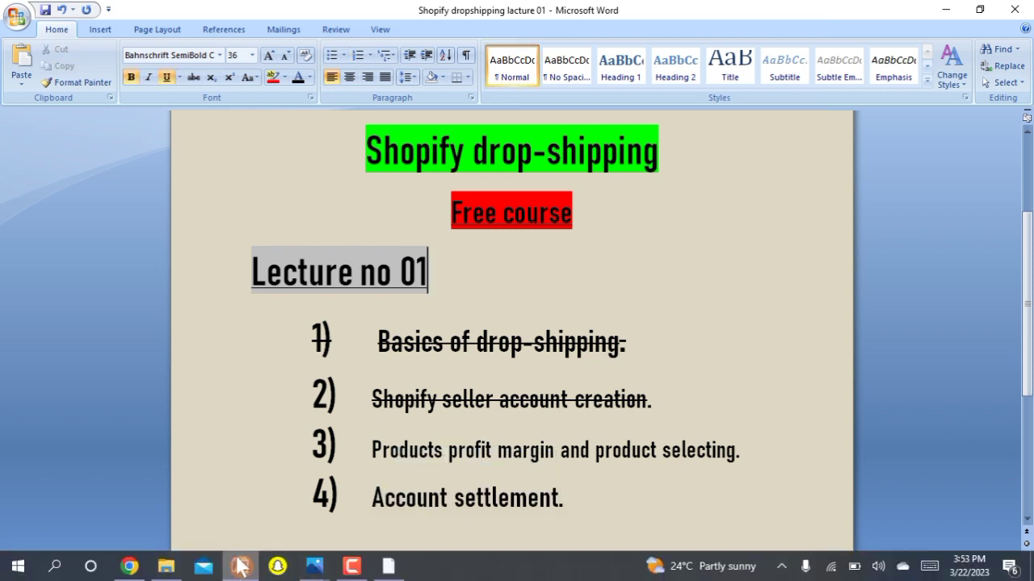
{"action": "left_click", "coordinate": [240, 568]}
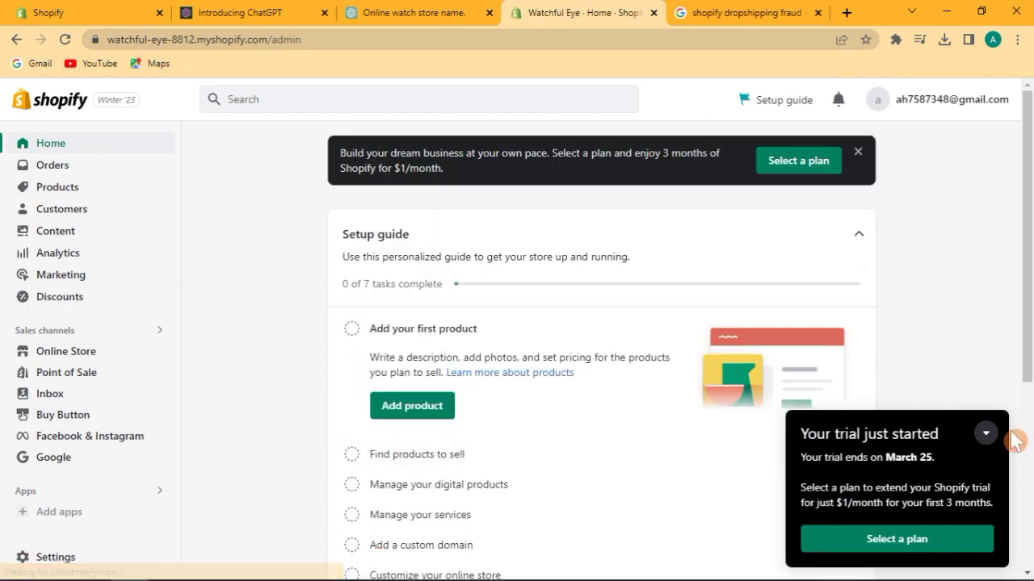
Collapse the 'Your trial just started' notice on the Watchful Eye admin home and return to Word.
{"action": "left_click", "coordinate": [985, 436]}
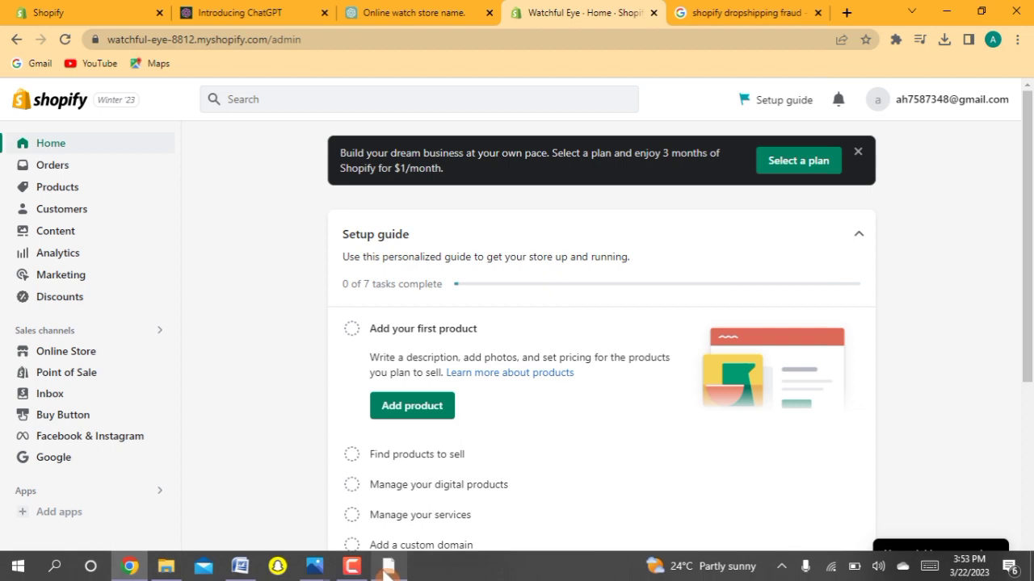
{"action": "left_click", "coordinate": [386, 575]}
{"action": "left_click", "coordinate": [502, 356]}
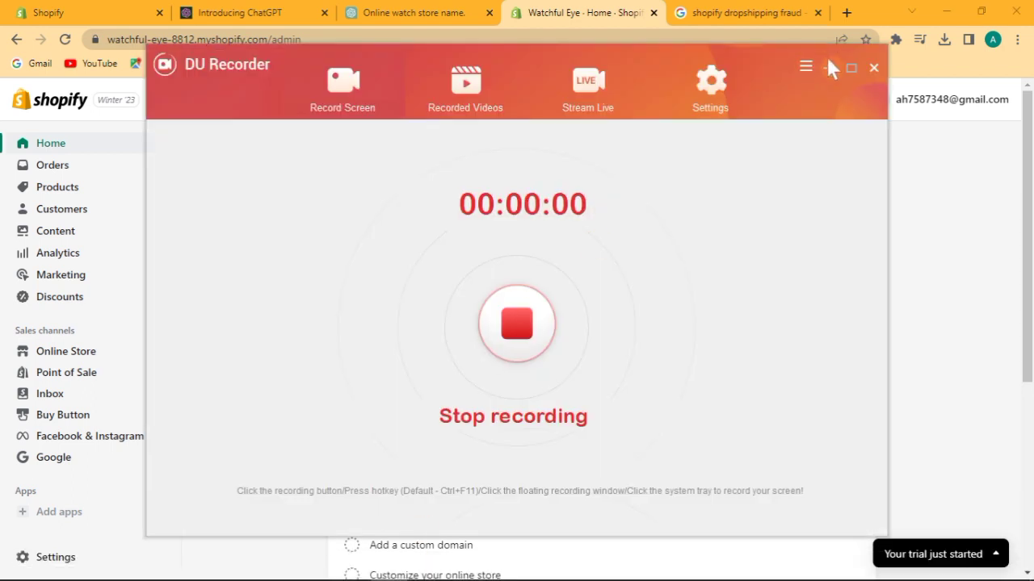
{"action": "left_click", "coordinate": [829, 68]}
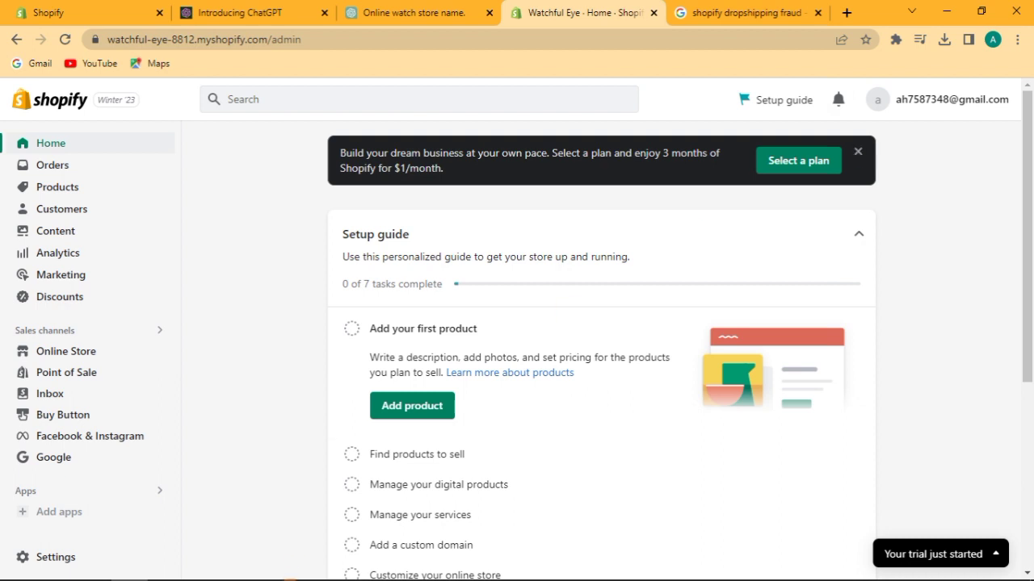
{"action": "left_click", "coordinate": [266, 567]}
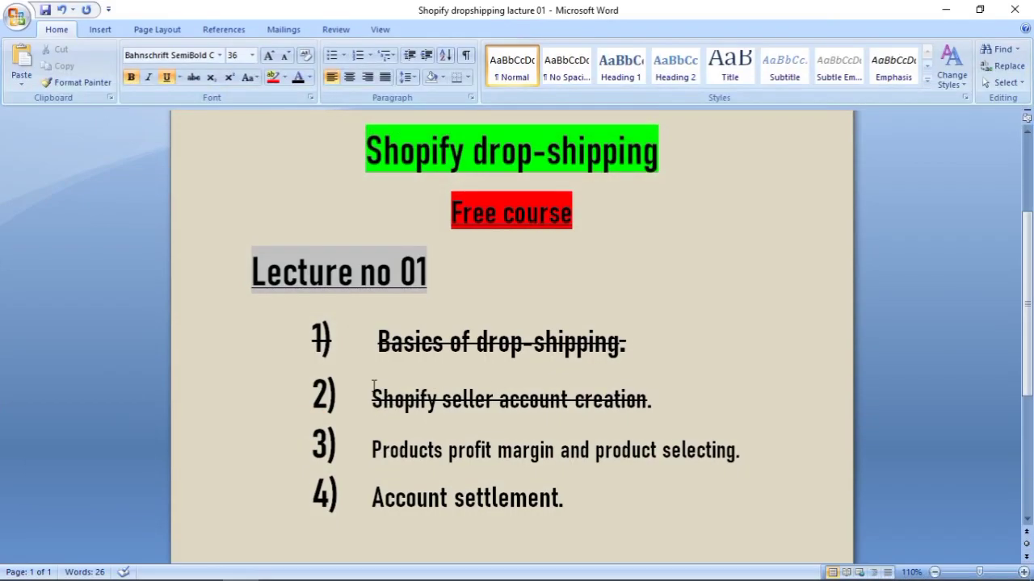
Look over outline item 3 and the Account settlement item, then return to the Watchful Eye admin.
{"action": "left_click_drag", "start_coordinate": [380, 452], "coordinate": [496, 452]}
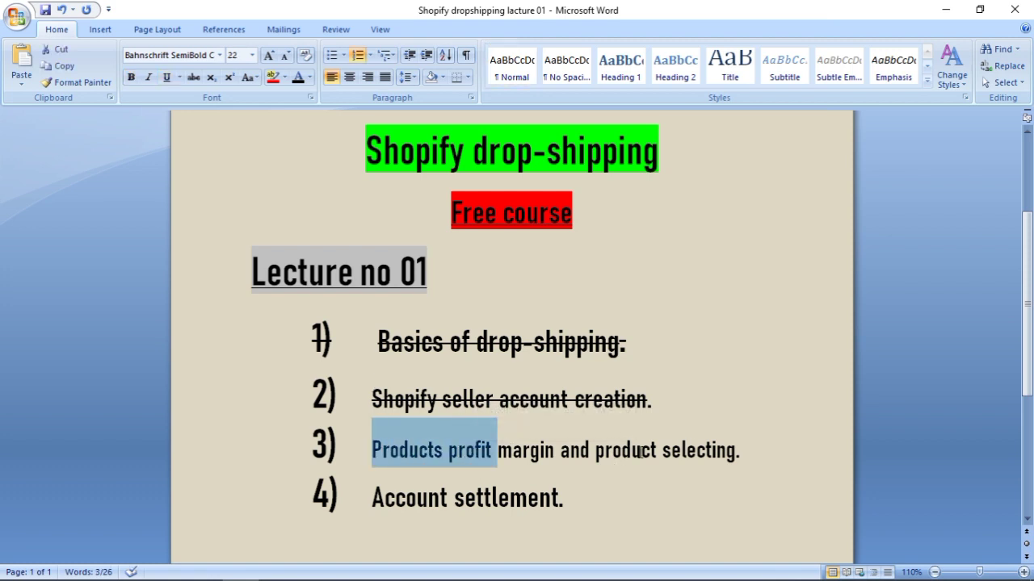
{"action": "left_click_drag", "start_coordinate": [750, 450], "coordinate": [599, 447]}
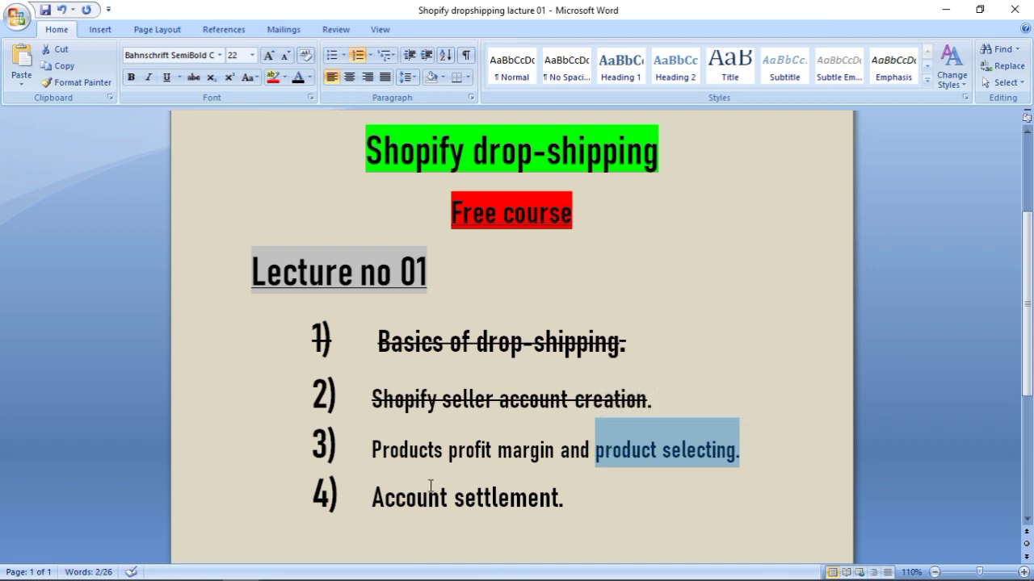
{"action": "left_click_drag", "start_coordinate": [373, 488], "coordinate": [521, 490]}
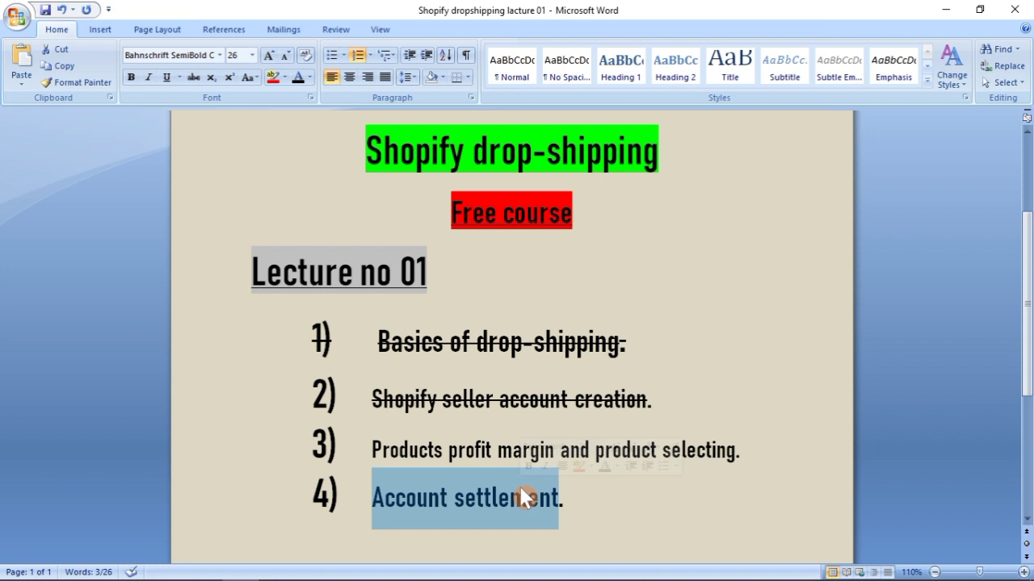
{"action": "mouse_move", "coordinate": [363, 573]}
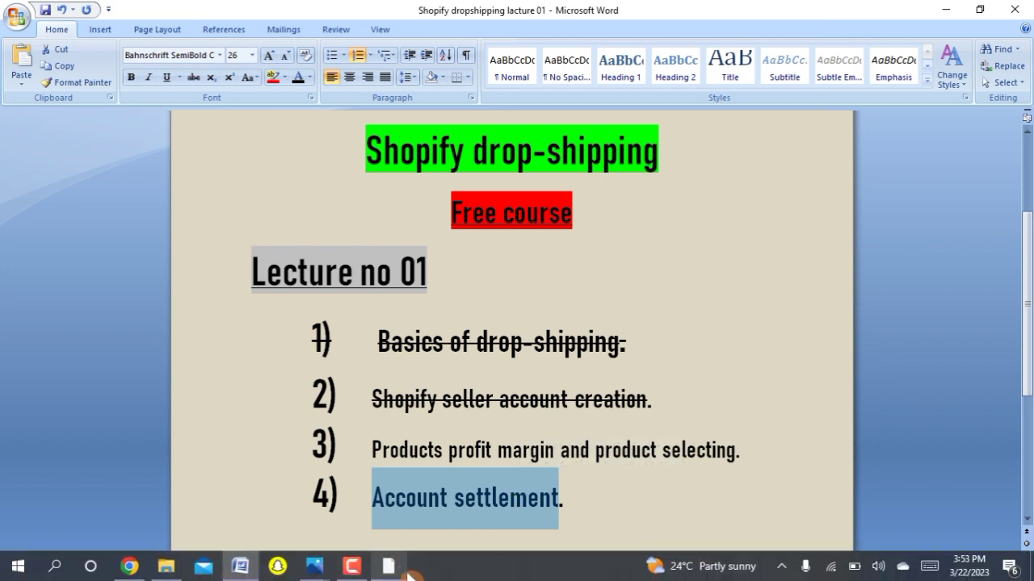
{"action": "left_click", "coordinate": [135, 569]}
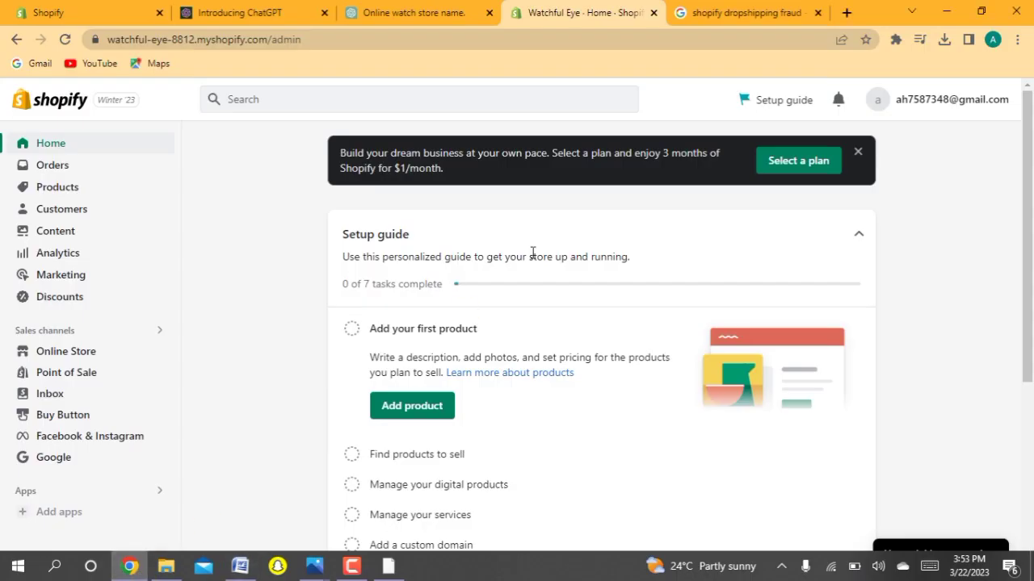
Close the Select a plan banner and view the empty Orders page before returning to Word.
{"action": "left_click", "coordinate": [858, 151]}
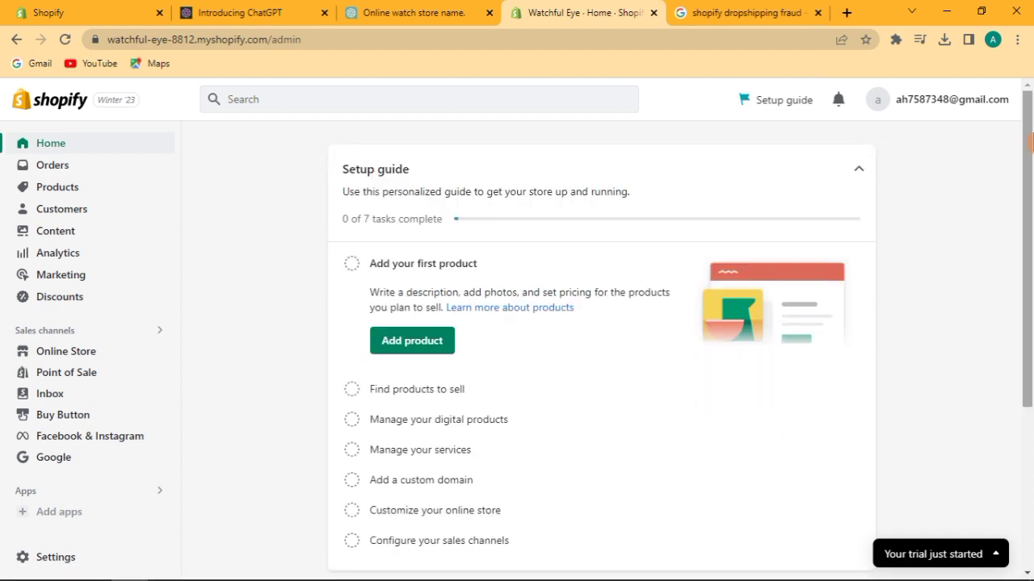
{"action": "scroll", "coordinate": [1030, 301], "scroll_direction": "down", "scroll_amount": 3}
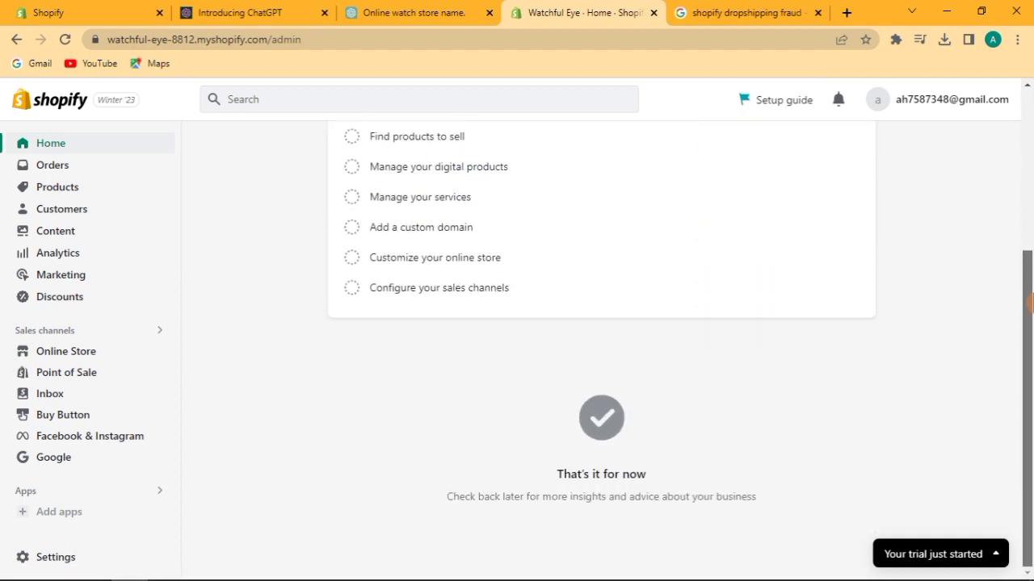
{"action": "scroll", "coordinate": [1030, 300], "scroll_direction": "up", "scroll_amount": 3}
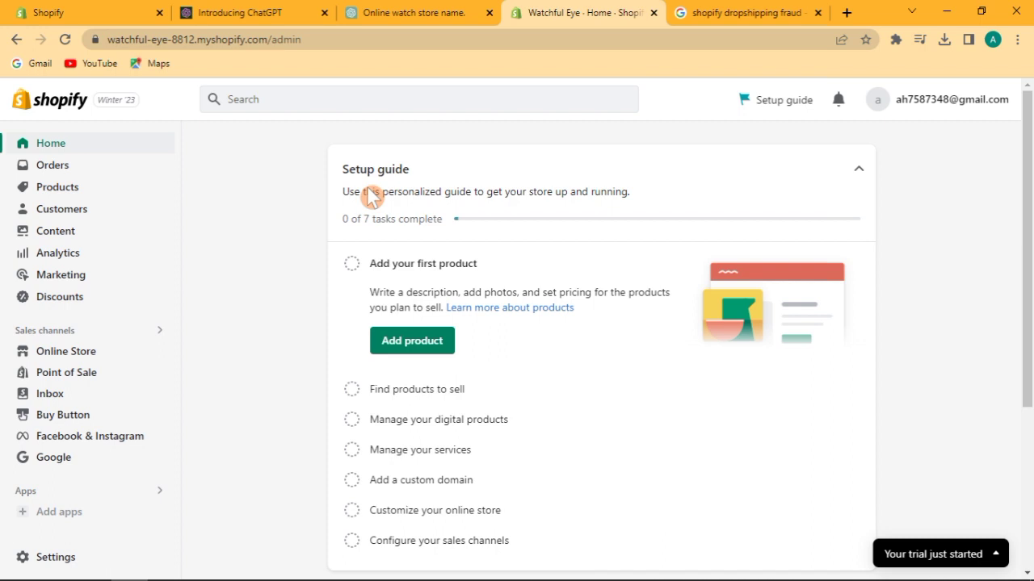
{"action": "left_click", "coordinate": [90, 172]}
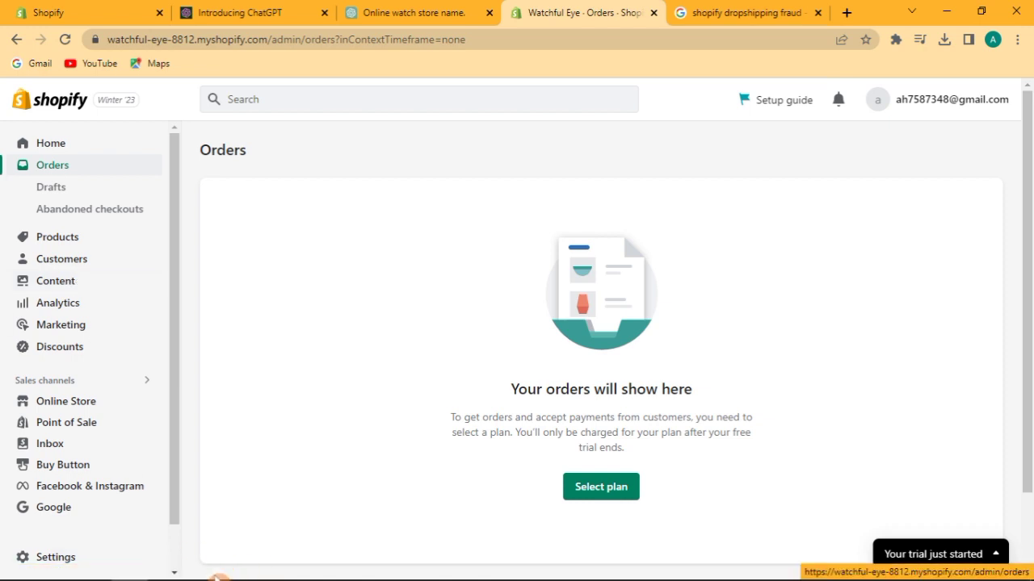
{"action": "left_click_drag", "start_coordinate": [169, 325], "coordinate": [178, 462]}
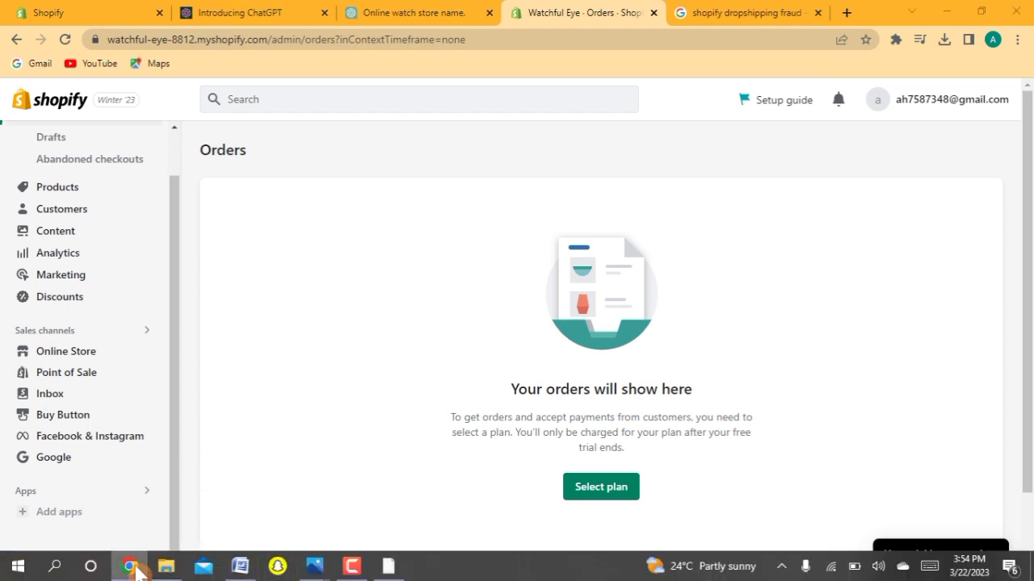
{"action": "left_click", "coordinate": [132, 565]}
Select 'Products profit margin', then 'product selecting', in outline item 3 without editing it.
{"action": "scroll", "coordinate": [1029, 252], "scroll_direction": "down", "scroll_amount": 3}
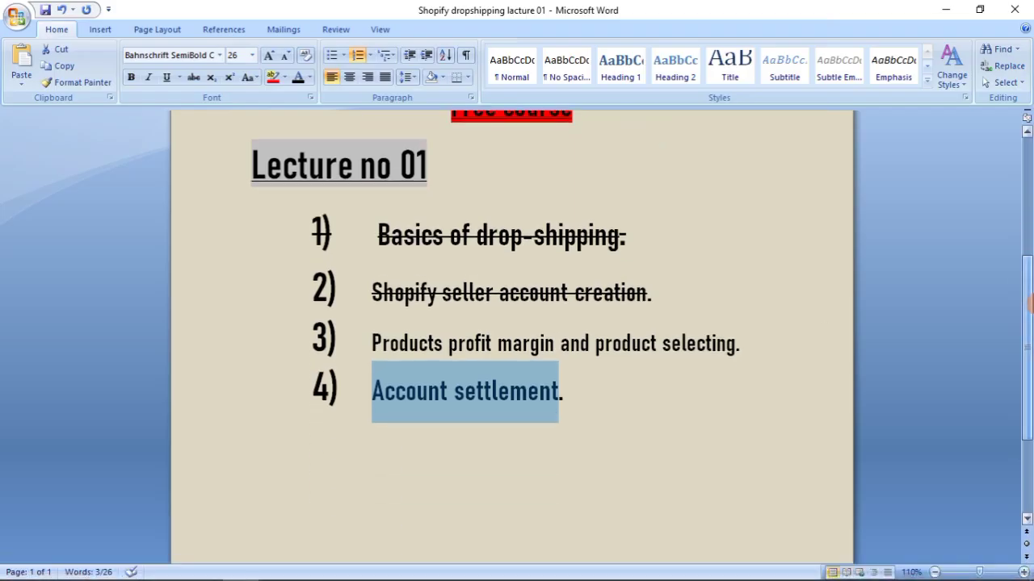
{"action": "left_click_drag", "start_coordinate": [367, 333], "coordinate": [510, 333]}
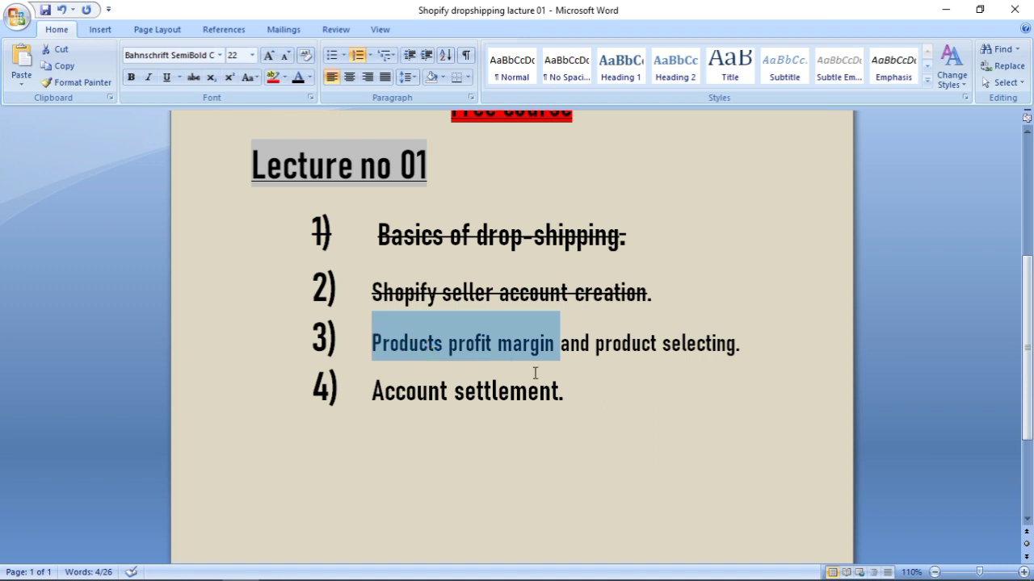
{"action": "left_click", "coordinate": [692, 467]}
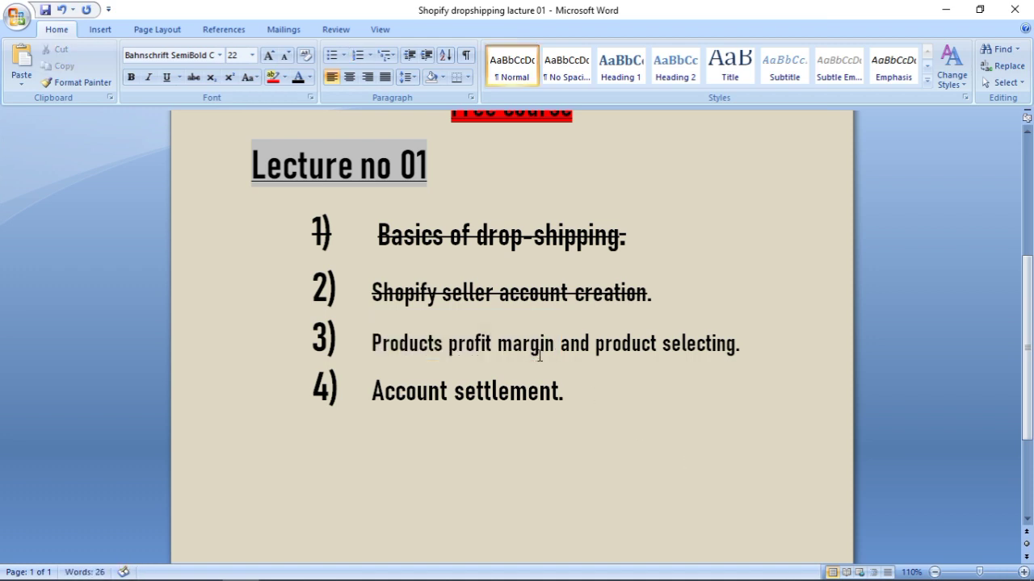
{"action": "left_click_drag", "start_coordinate": [557, 346], "coordinate": [387, 346]}
{"action": "left_click", "coordinate": [699, 387]}
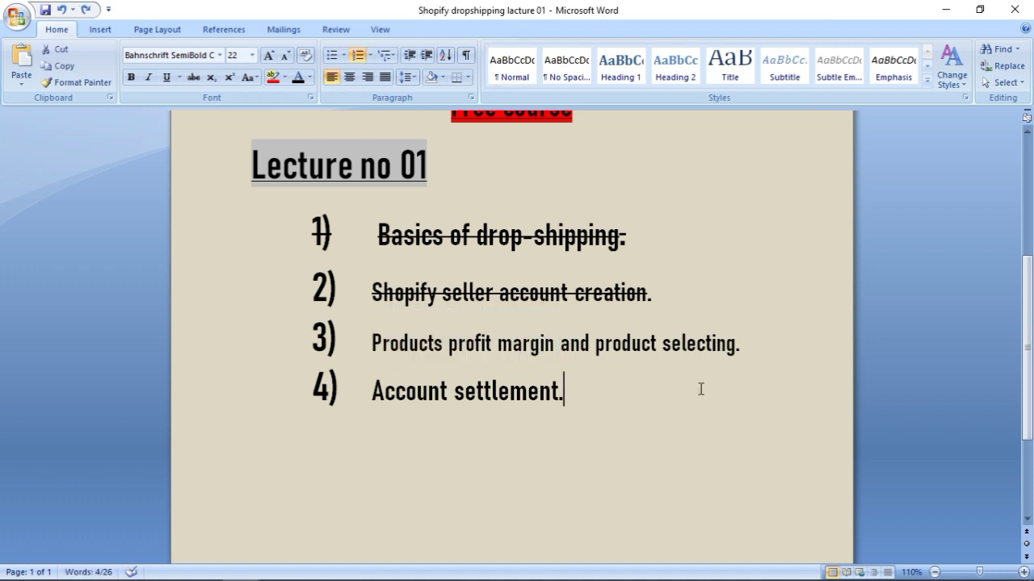
{"action": "left_click_drag", "start_coordinate": [598, 345], "coordinate": [714, 352]}
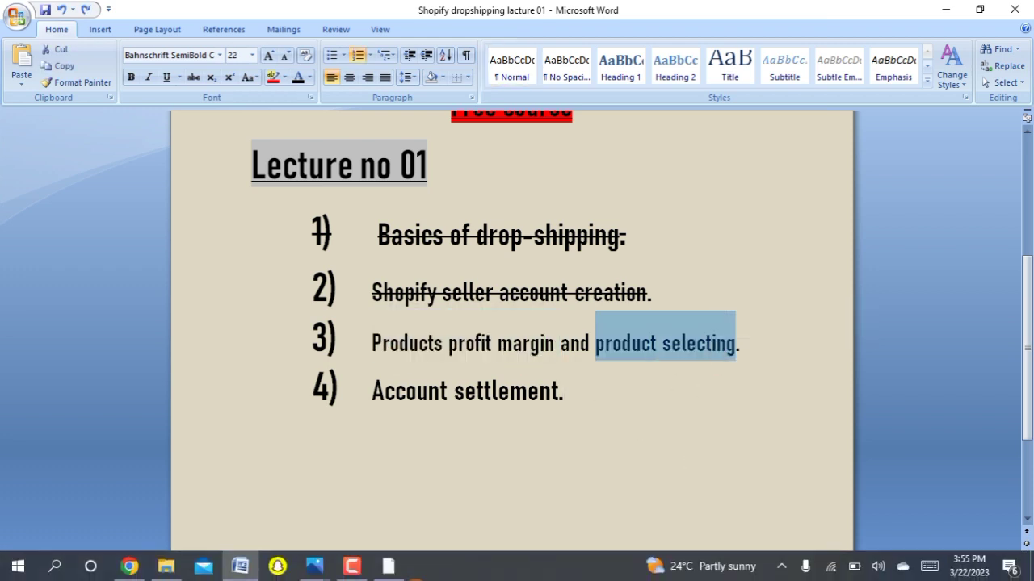
Open a blank new tab after looking over the ChatGPT, Shopify login and Orders tabs.
{"action": "left_click", "coordinate": [129, 566]}
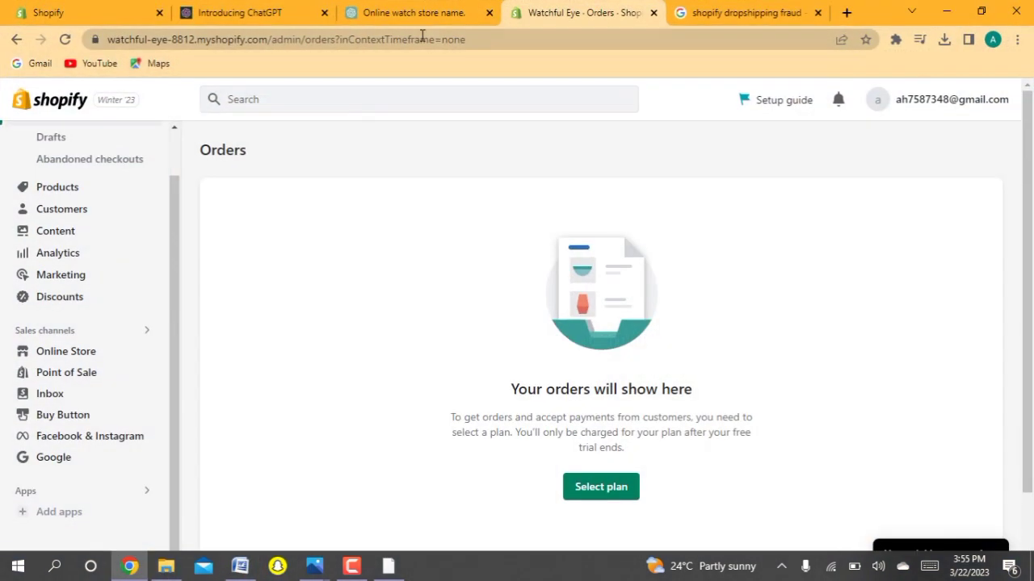
{"action": "left_click", "coordinate": [846, 13]}
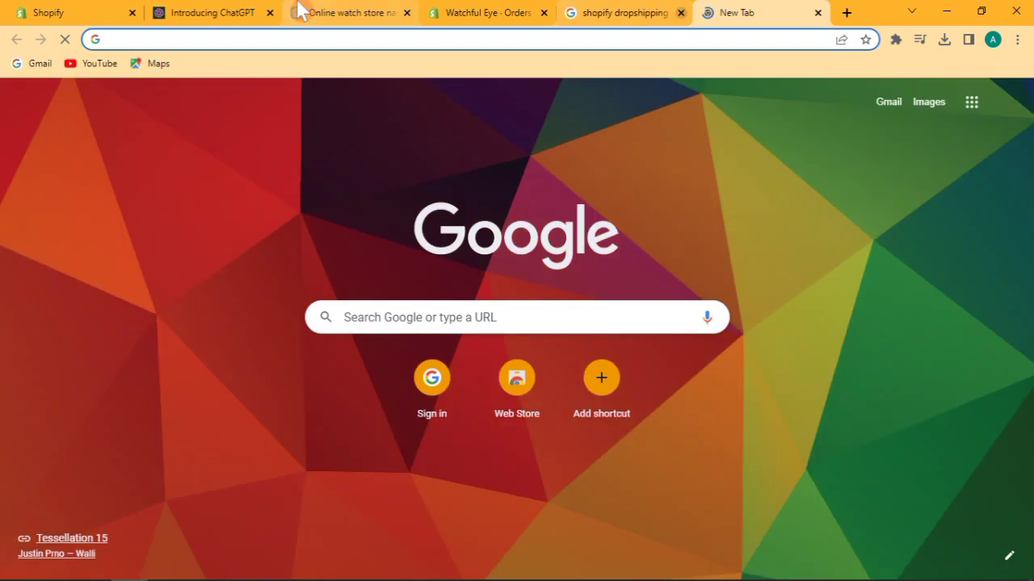
{"action": "left_click", "coordinate": [242, 11]}
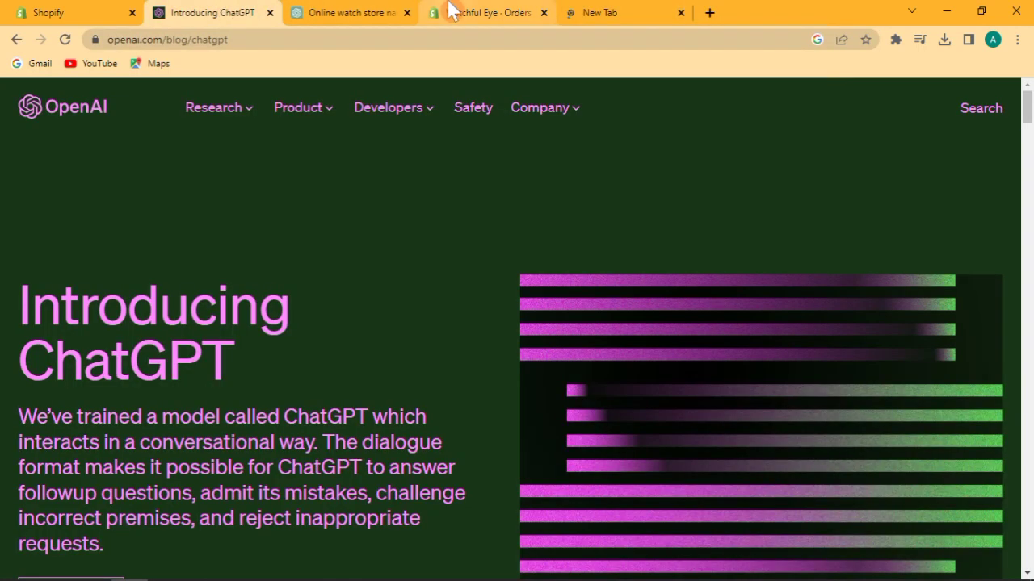
{"action": "left_click", "coordinate": [634, 10]}
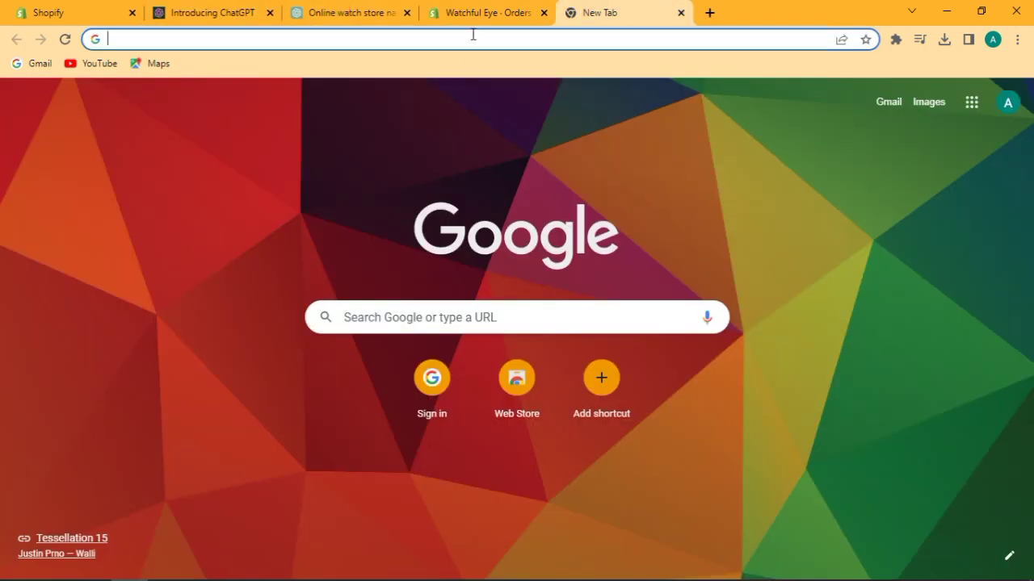
{"action": "left_click", "coordinate": [61, 9]}
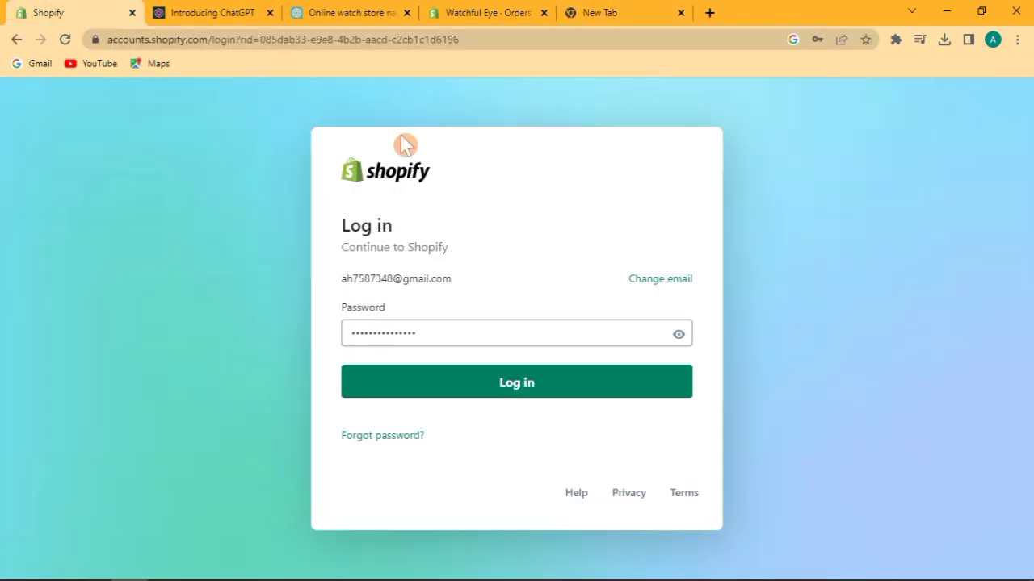
{"action": "left_click", "coordinate": [426, 12]}
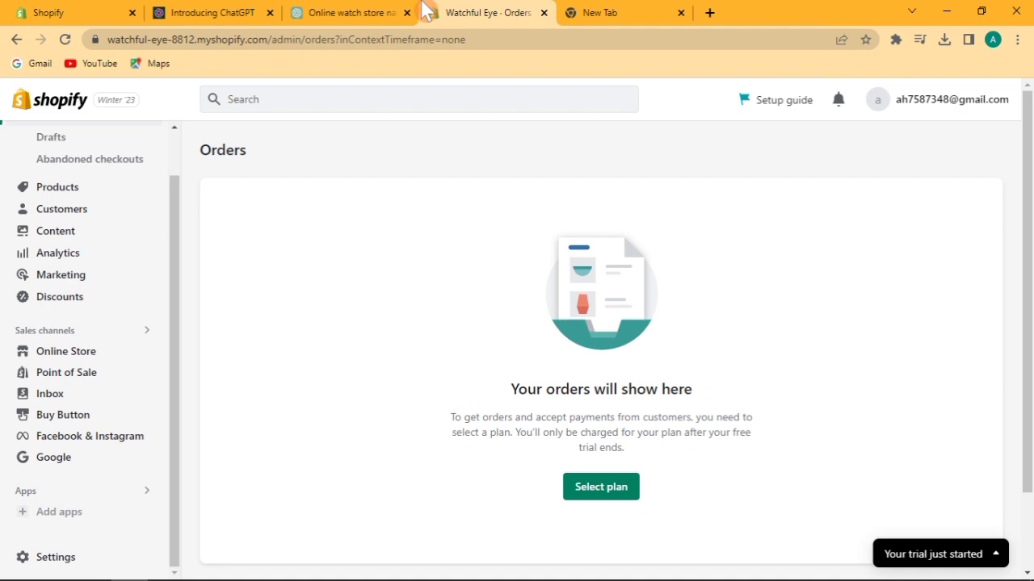
{"action": "left_click", "coordinate": [590, 12]}
Search Google for 'picture frame', edit the query toward 'glass', then return to Orders.
{"action": "type", "text": "picture"}
{"action": "key", "text": "Down"}
{"action": "key", "text": "Return"}
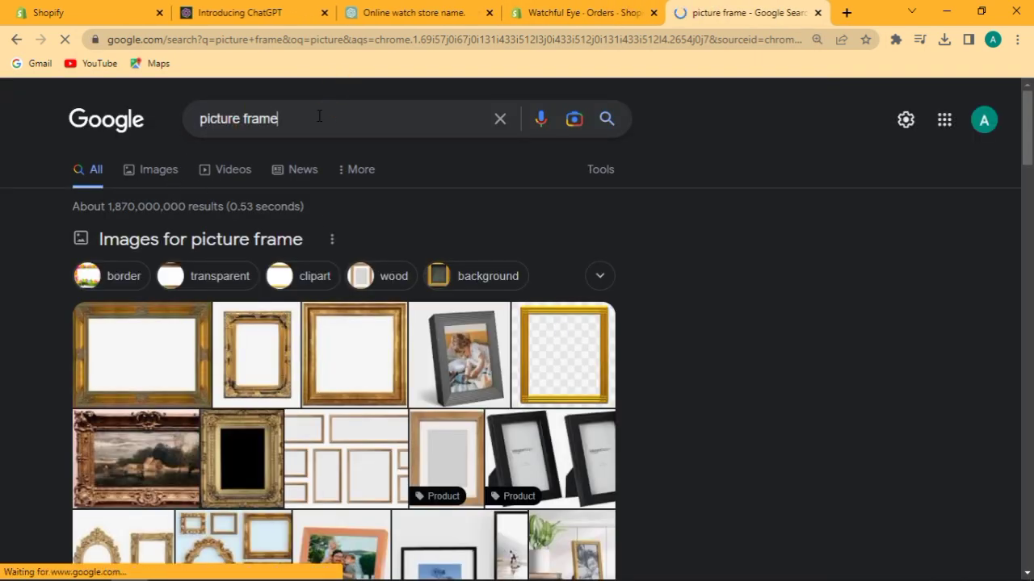
{"action": "left_click_drag", "start_coordinate": [319, 116], "coordinate": [126, 121]}
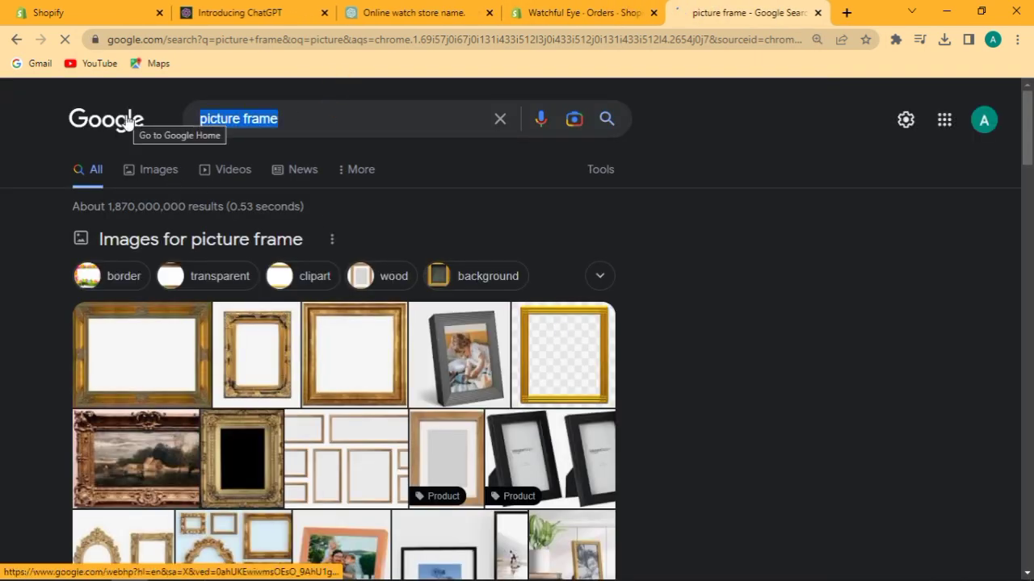
{"action": "type", "text": "glass "}
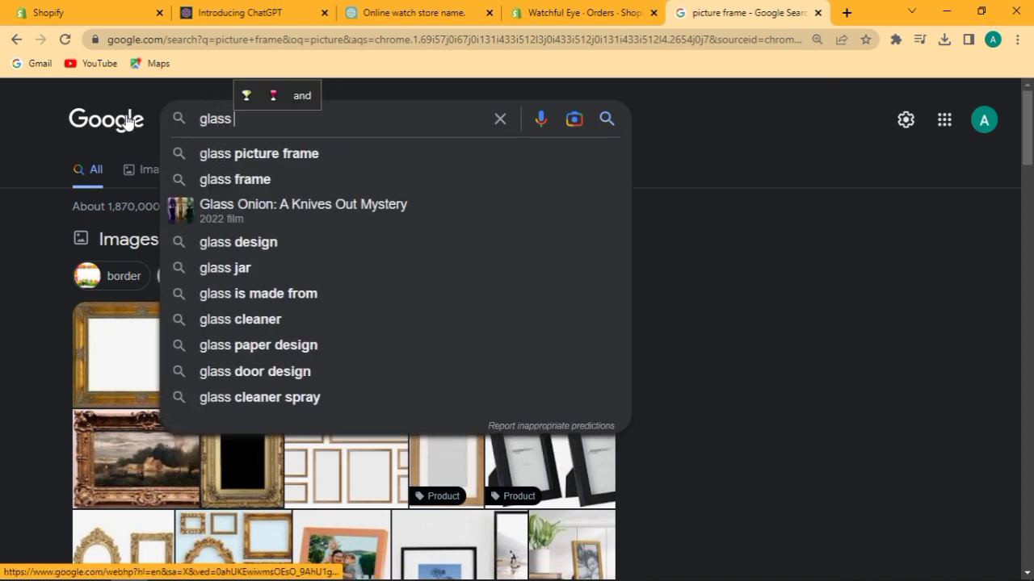
{"action": "type", "text": "use"}
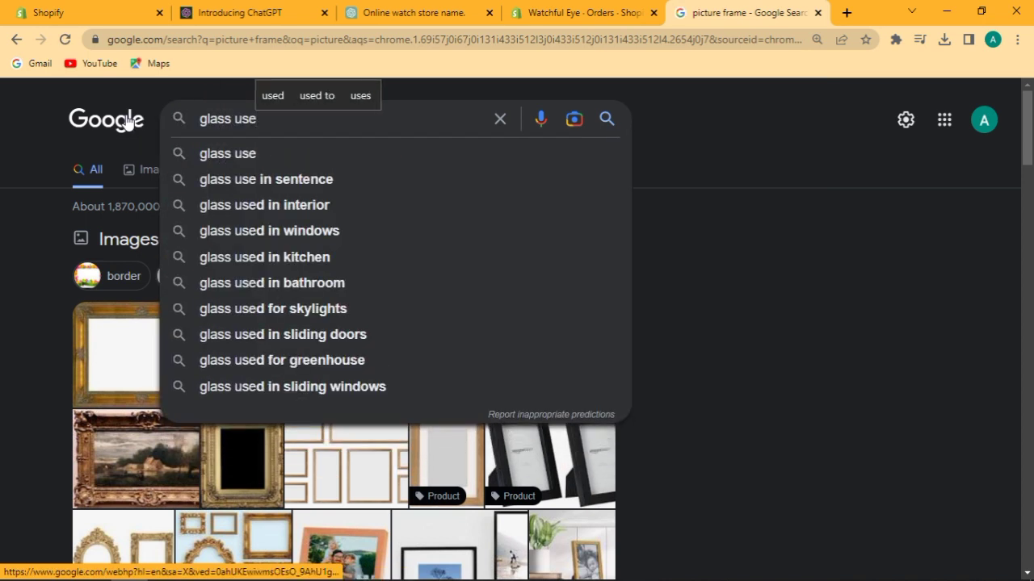
{"action": "key", "text": "BackSpace"}
{"action": "key", "text": "BackSpace"}
{"action": "key", "text": "BackSpace"}
{"action": "key", "text": "BackSpace"}
{"action": "key", "text": "BackSpace"}
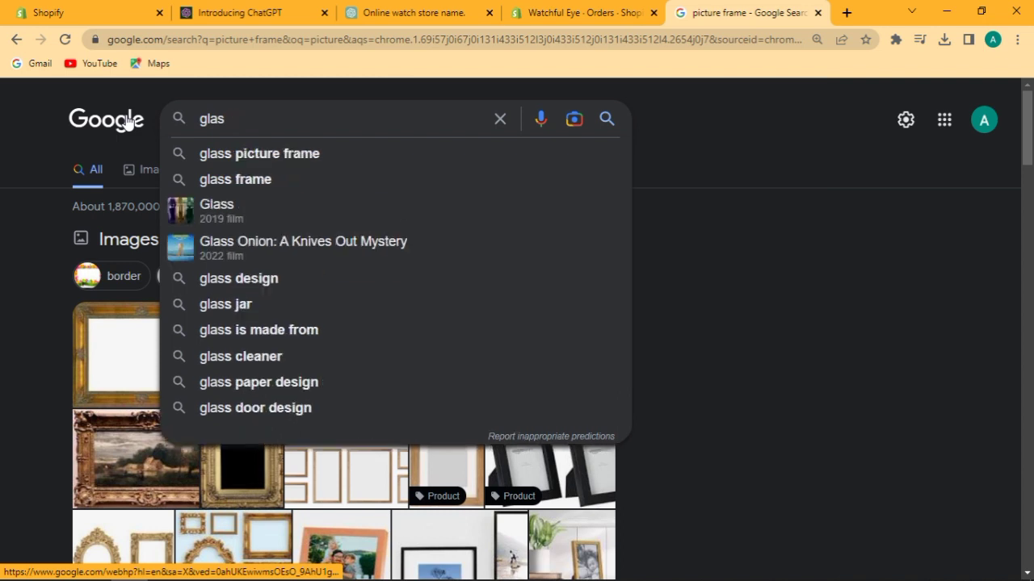
{"action": "key", "text": "BackSpace"}
{"action": "key", "text": "BackSpace"}
{"action": "key", "text": "BackSpace"}
{"action": "key", "text": "BackSpace"}
{"action": "key", "text": "BackSpace"}
{"action": "left_click", "coordinate": [613, 11]}
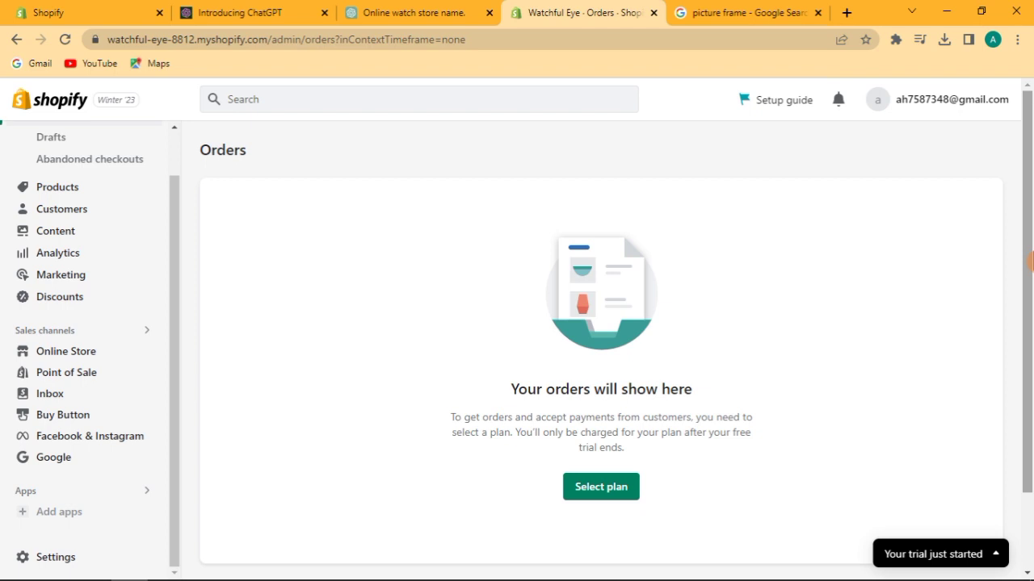
Select 'Account settlement' in outline item 4, then bring back the picture frame results tab.
{"action": "scroll", "coordinate": [1030, 261], "scroll_direction": "down", "scroll_amount": 2}
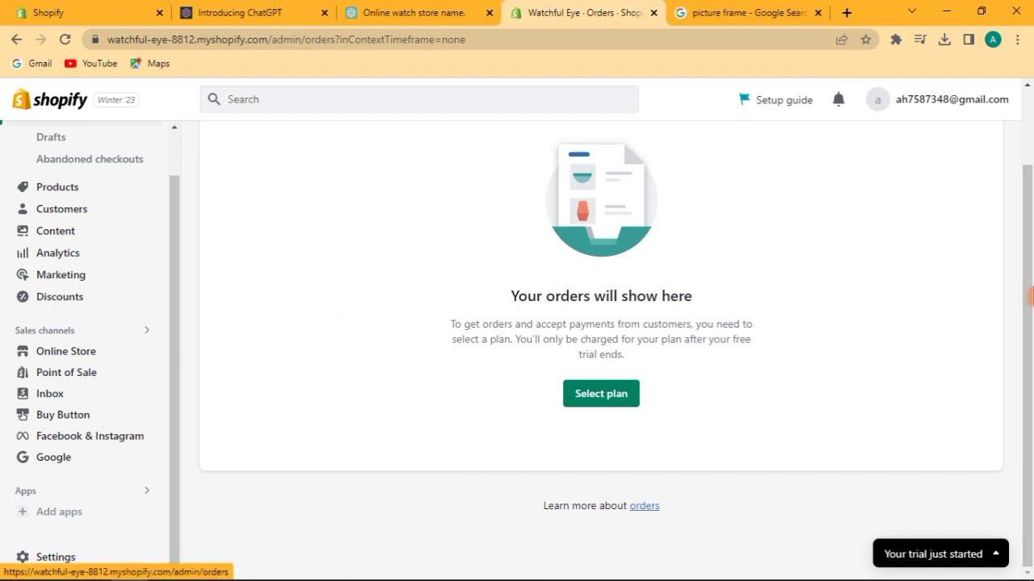
{"action": "mouse_move", "coordinate": [283, 579]}
{"action": "left_click", "coordinate": [237, 566]}
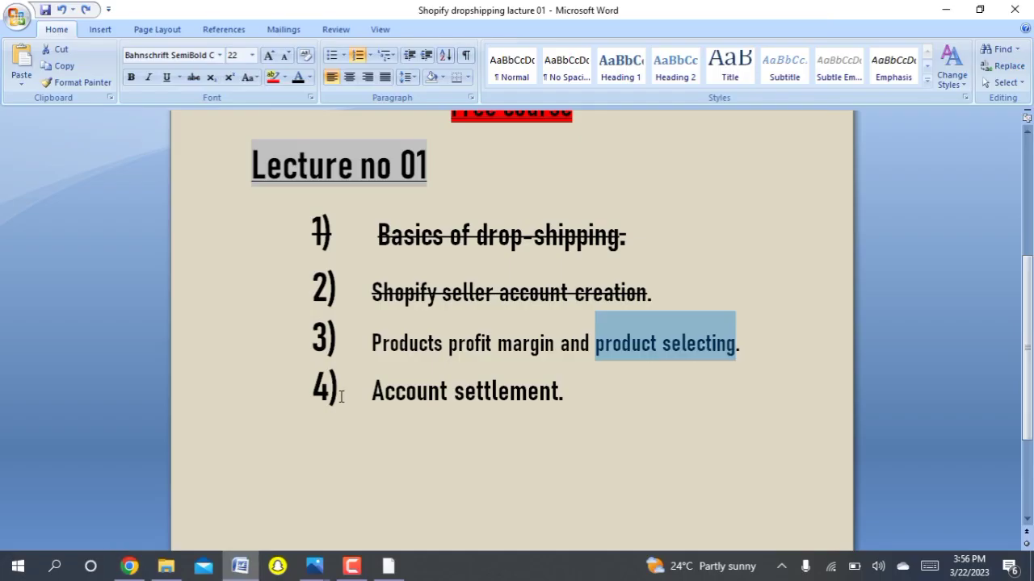
{"action": "left_click_drag", "start_coordinate": [364, 393], "coordinate": [546, 404]}
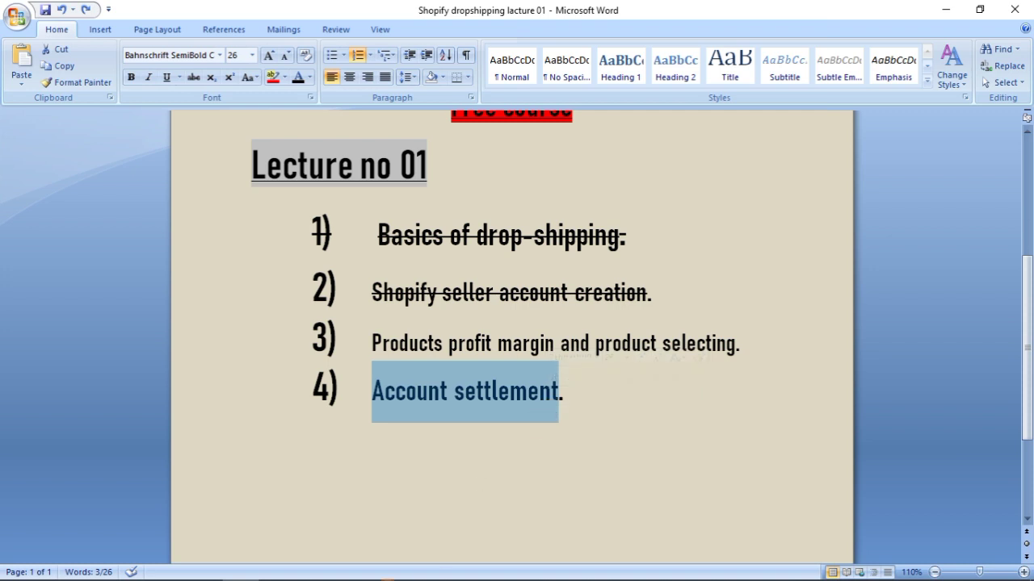
{"action": "mouse_move", "coordinate": [422, 575]}
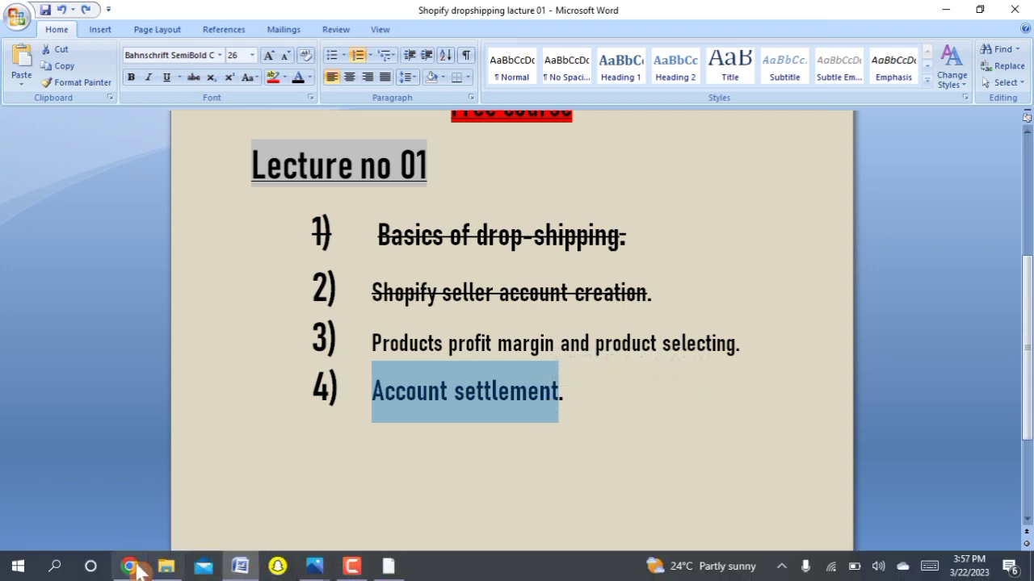
{"action": "left_click", "coordinate": [129, 566]}
{"action": "left_click", "coordinate": [706, 25]}
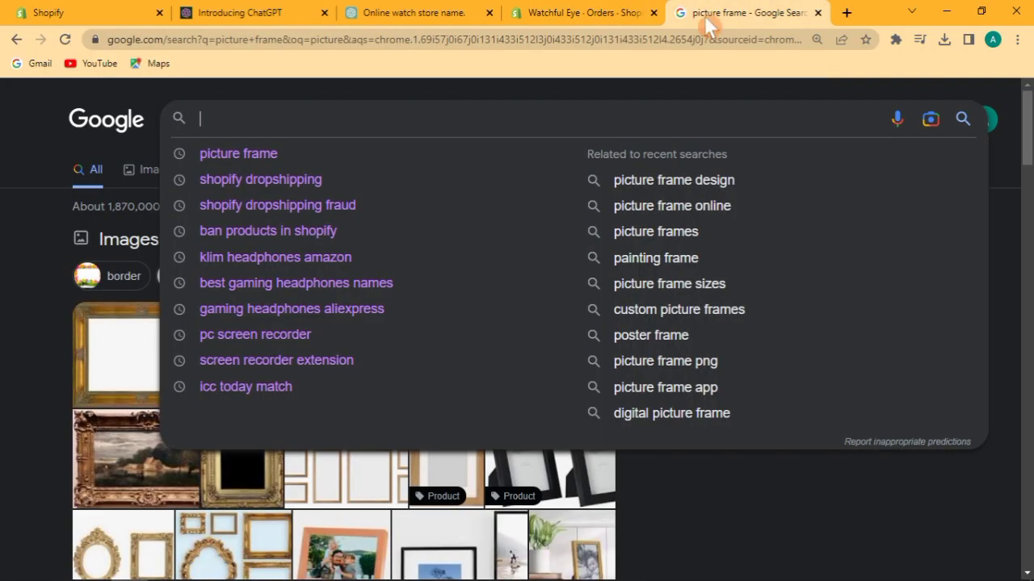
Search Google for '80 pounds to pkr', then go back to the Watchful Eye Orders tab.
{"action": "left_click", "coordinate": [622, 40]}
{"action": "type", "text": "80 po"}
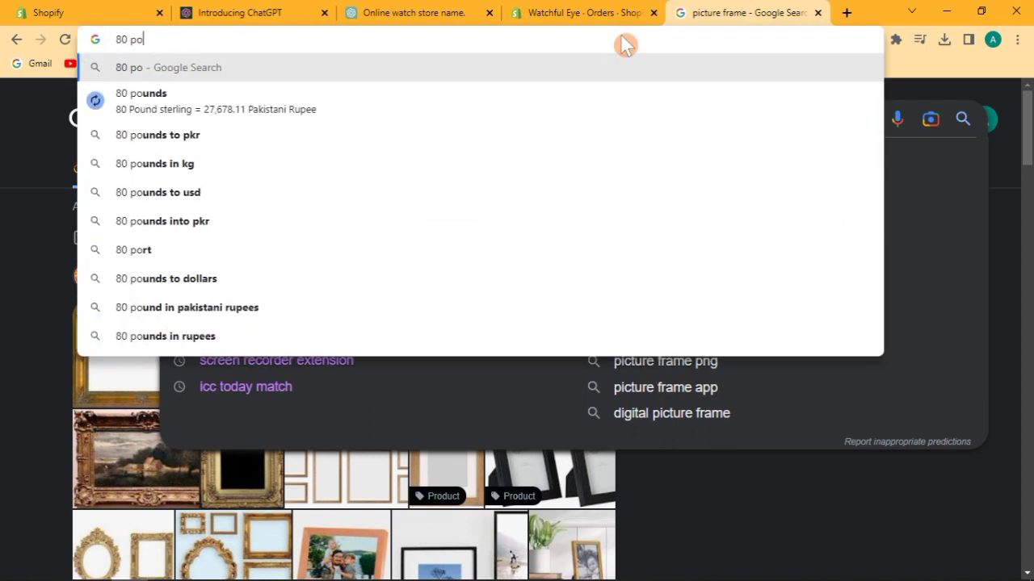
{"action": "key", "text": "Down"}
{"action": "key", "text": "Down"}
{"action": "key", "text": "Return"}
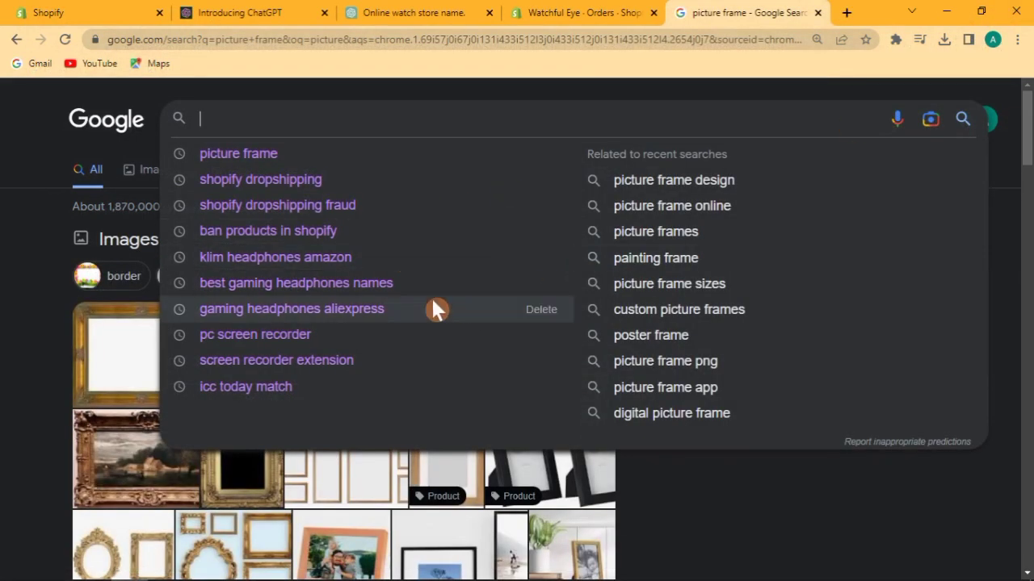
{"action": "left_click", "coordinate": [580, 10]}
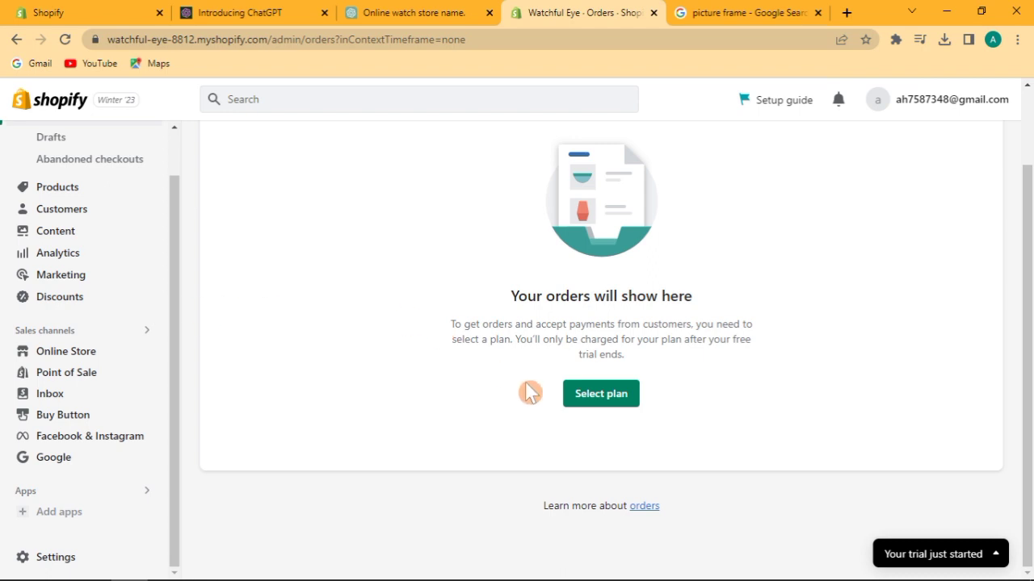
Open Pick a plan and review the Basic plan's introductory price terms and description.
{"action": "left_click", "coordinate": [586, 394]}
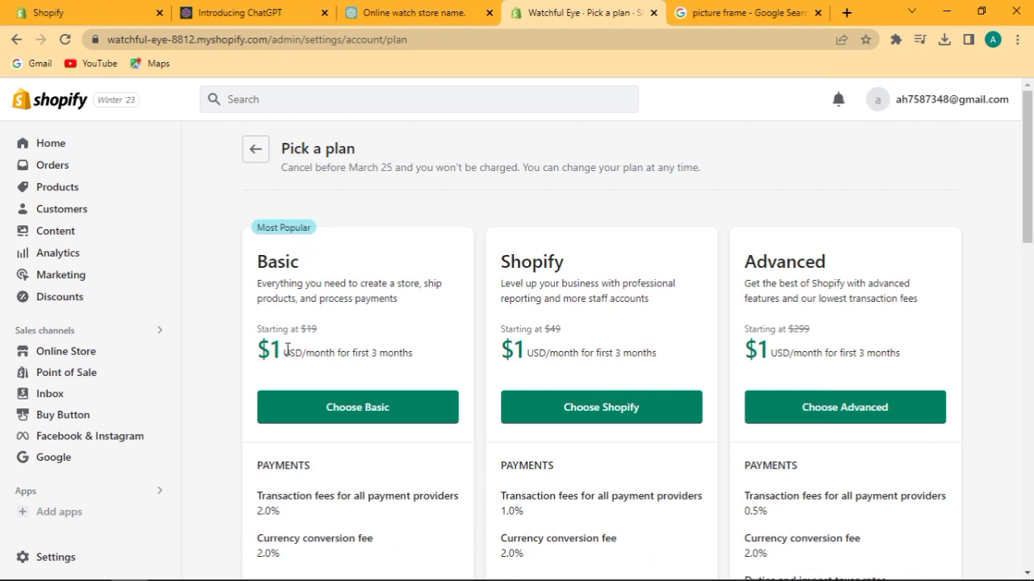
{"action": "left_click_drag", "start_coordinate": [293, 353], "coordinate": [425, 365]}
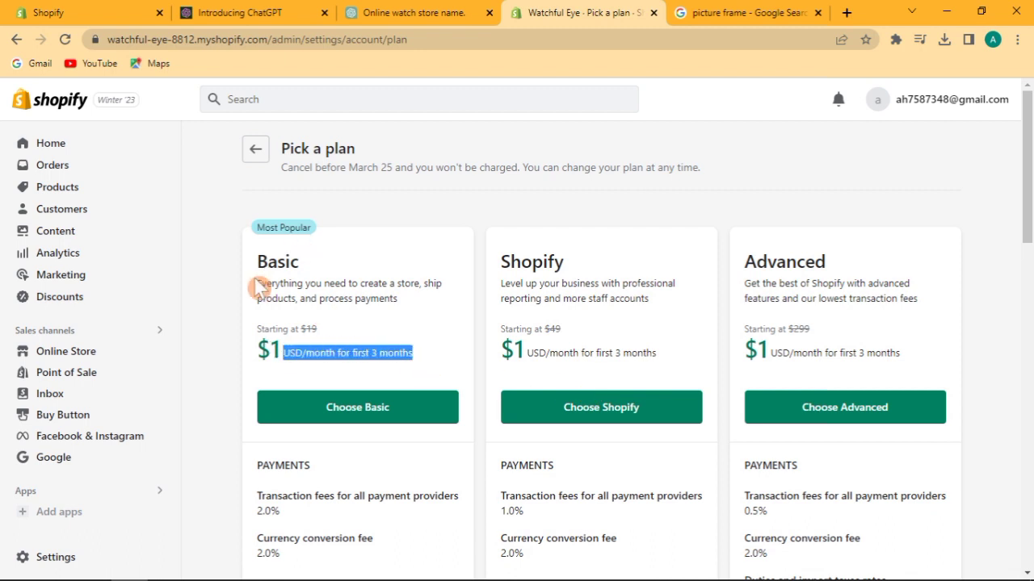
{"action": "left_click_drag", "start_coordinate": [258, 283], "coordinate": [433, 311]}
{"action": "left_click", "coordinate": [433, 311]}
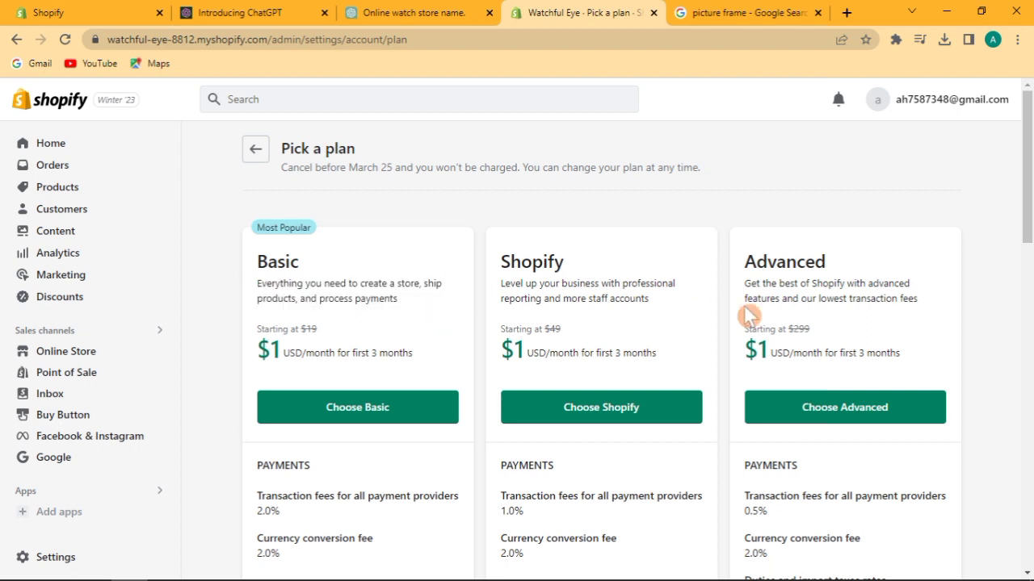
{"action": "mouse_move", "coordinate": [1029, 216]}
{"action": "left_mouse_down"}
{"action": "mouse_move", "coordinate": [1030, 332]}
{"action": "mouse_move", "coordinate": [1030, 217]}
{"action": "left_mouse_up"}
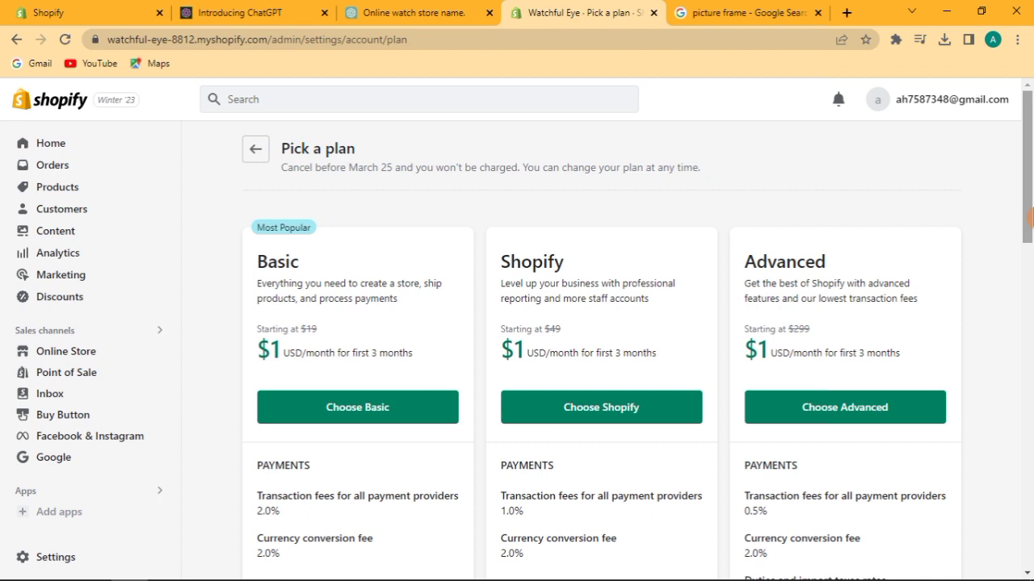
{"action": "left_click_drag", "start_coordinate": [1030, 217], "coordinate": [1030, 338]}
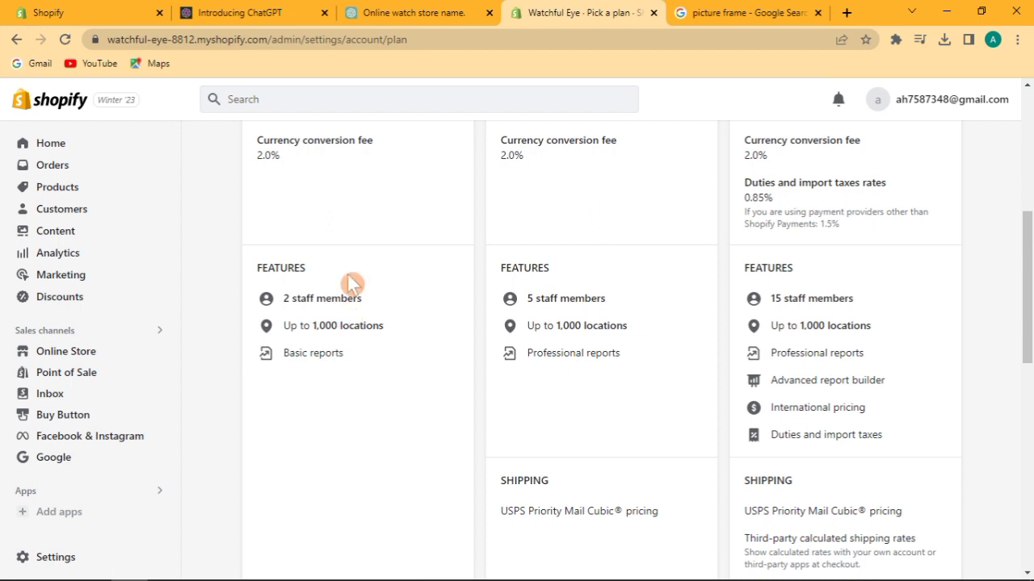
Review the Basic plan's features: 2 staff members and up to 1,000 locations.
{"action": "scroll", "coordinate": [1030, 226], "scroll_direction": "up", "scroll_amount": 4}
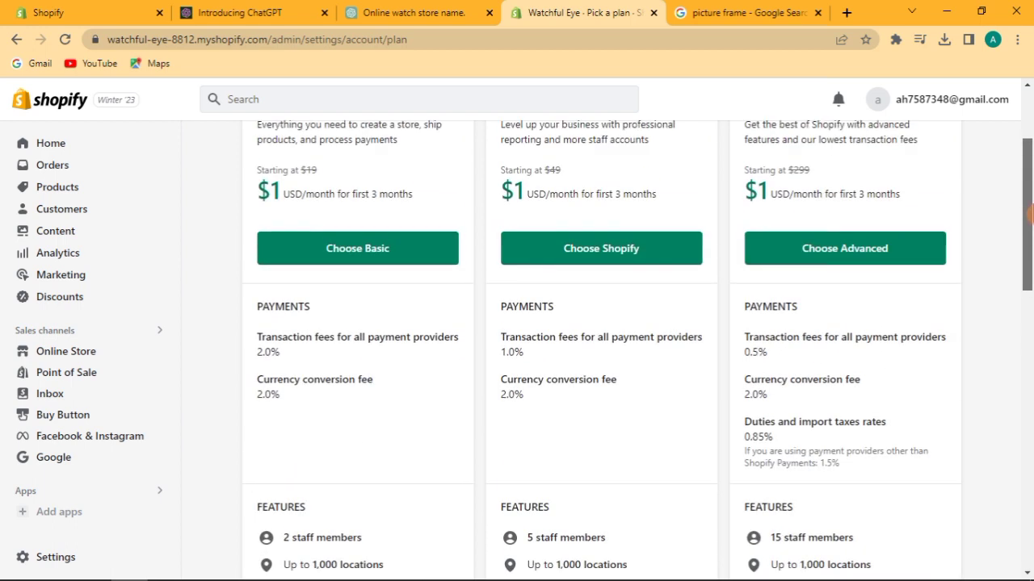
{"action": "left_click_drag", "start_coordinate": [1030, 202], "coordinate": [1031, 270]}
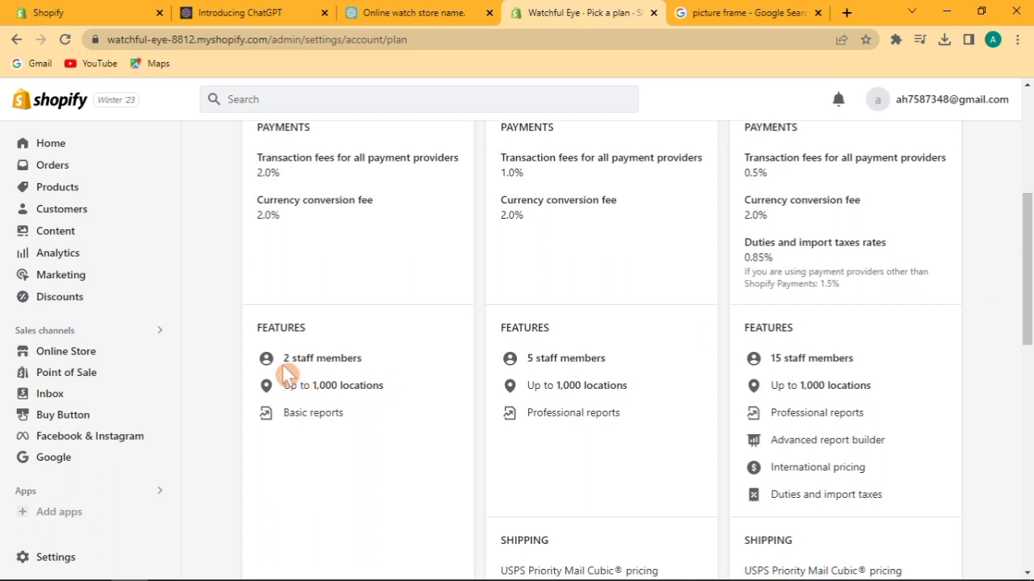
{"action": "left_click_drag", "start_coordinate": [282, 358], "coordinate": [373, 369]}
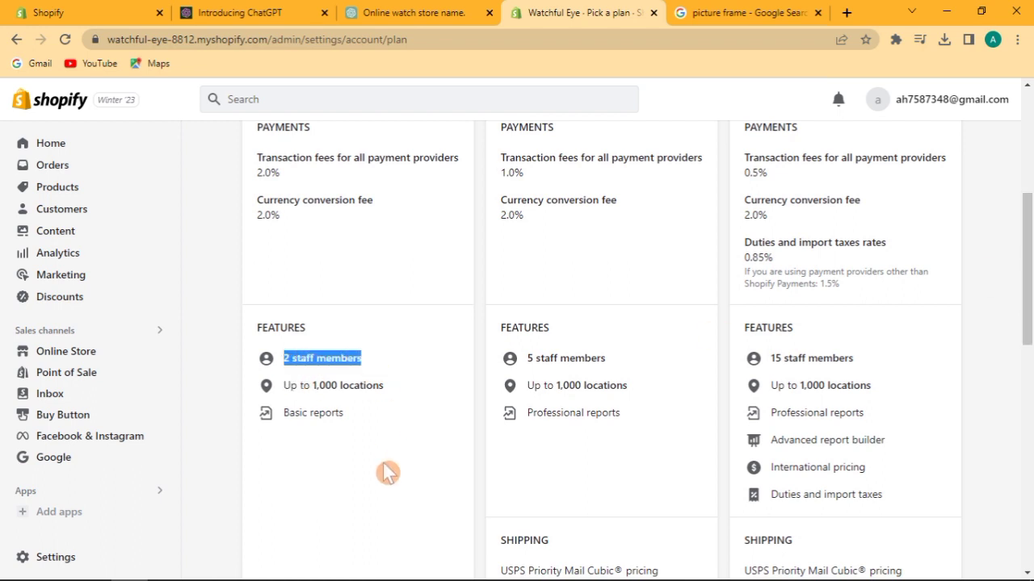
{"action": "left_click", "coordinate": [355, 465]}
{"action": "left_click_drag", "start_coordinate": [287, 390], "coordinate": [400, 391]}
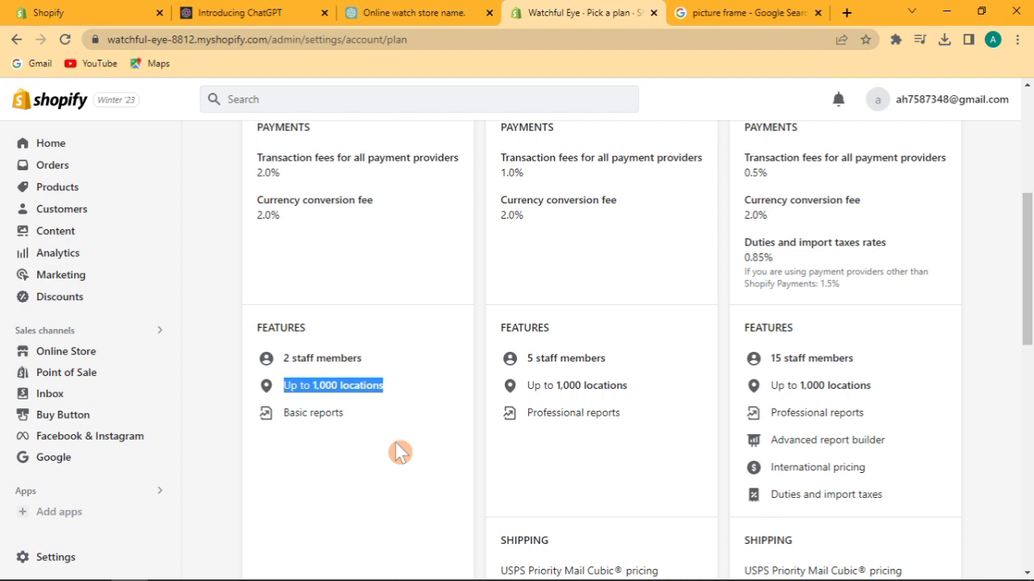
{"action": "left_click", "coordinate": [326, 446]}
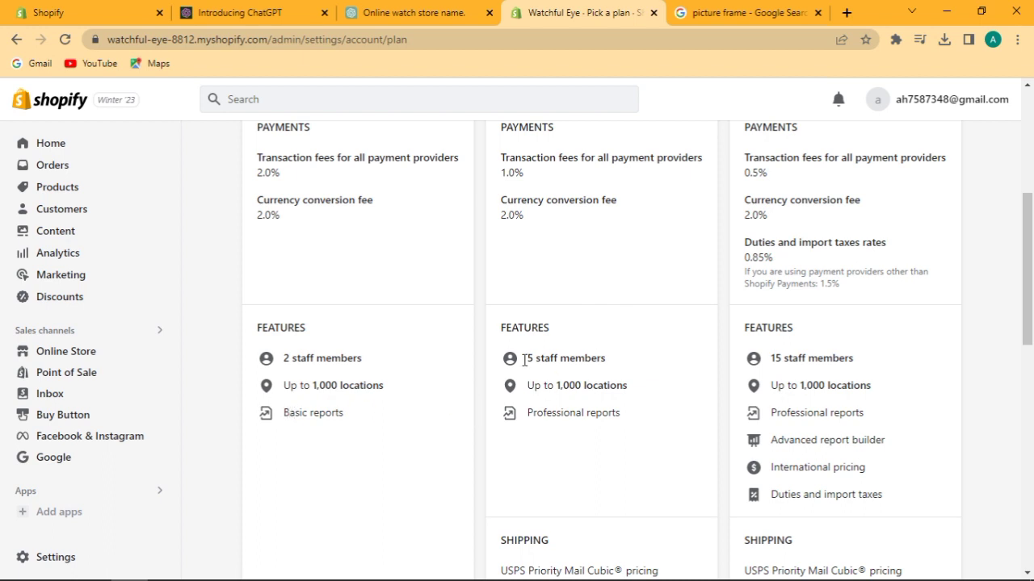
Compare the Shopify plan's 5 staff members and the Advanced feature list, then open Products.
{"action": "left_click_drag", "start_coordinate": [1028, 327], "coordinate": [1030, 297]}
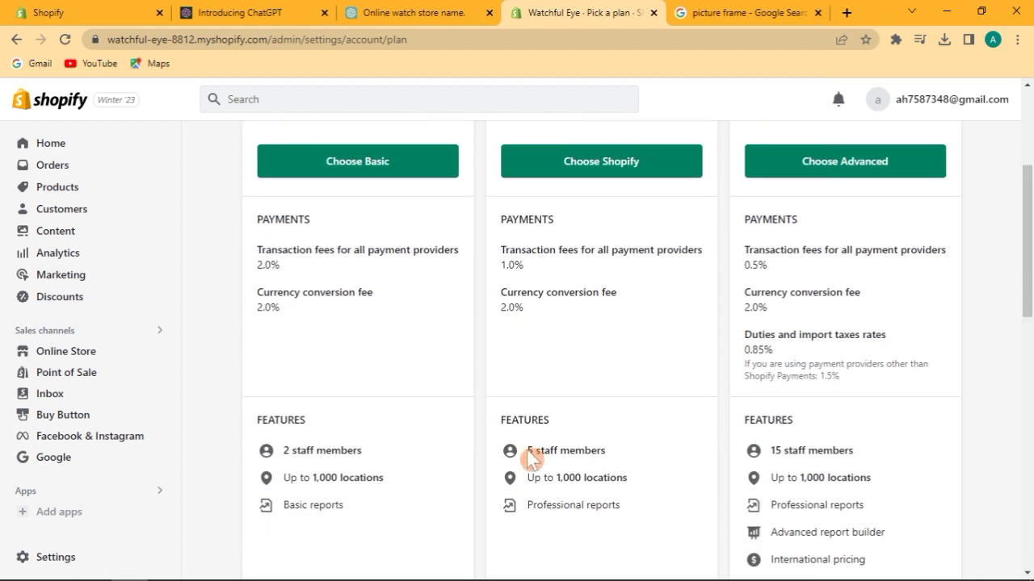
{"action": "left_click_drag", "start_coordinate": [529, 454], "coordinate": [637, 452]}
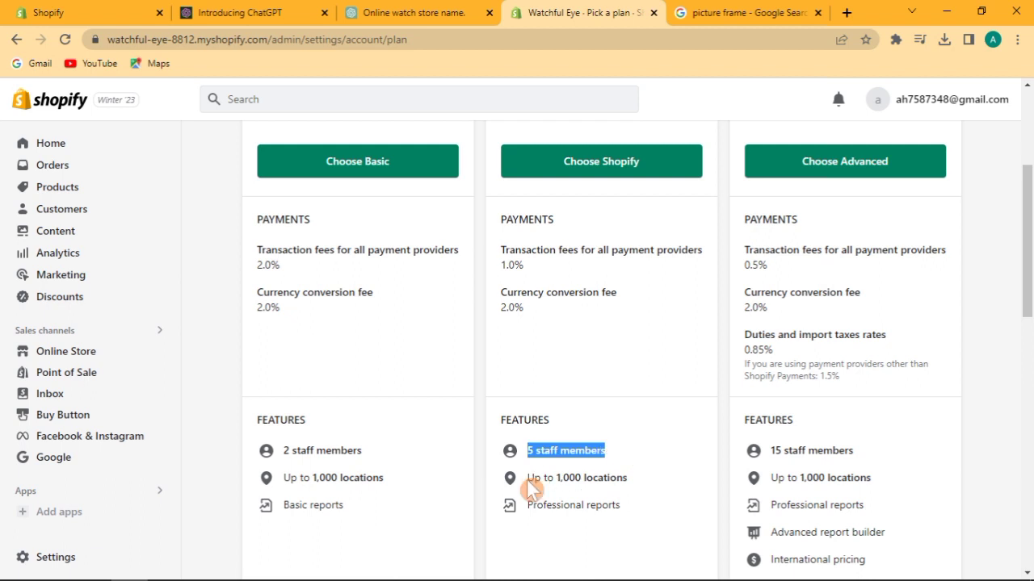
{"action": "left_click_drag", "start_coordinate": [527, 480], "coordinate": [527, 457]}
{"action": "left_click_drag", "start_coordinate": [1027, 274], "coordinate": [1029, 243]}
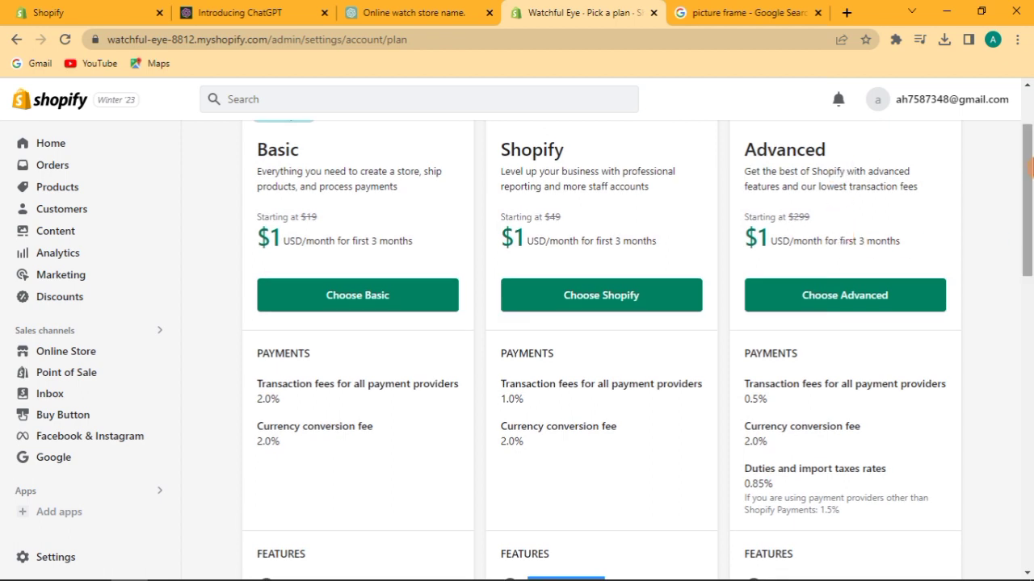
{"action": "scroll", "coordinate": [1031, 277], "scroll_direction": "down", "scroll_amount": 4}
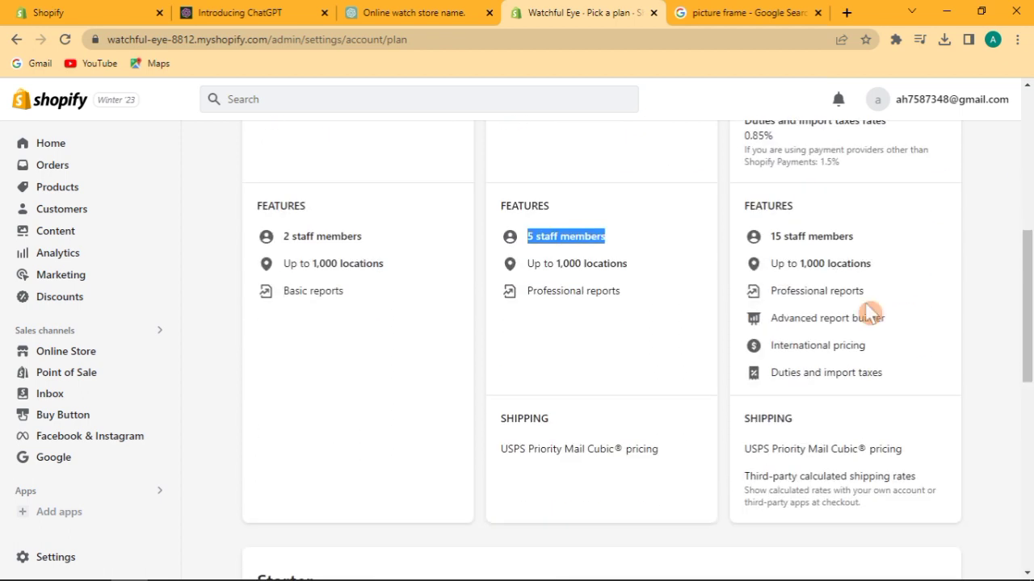
{"action": "left_click_drag", "start_coordinate": [772, 237], "coordinate": [869, 371]}
{"action": "left_click", "coordinate": [923, 329]}
{"action": "left_click_drag", "start_coordinate": [1030, 317], "coordinate": [1030, 211]}
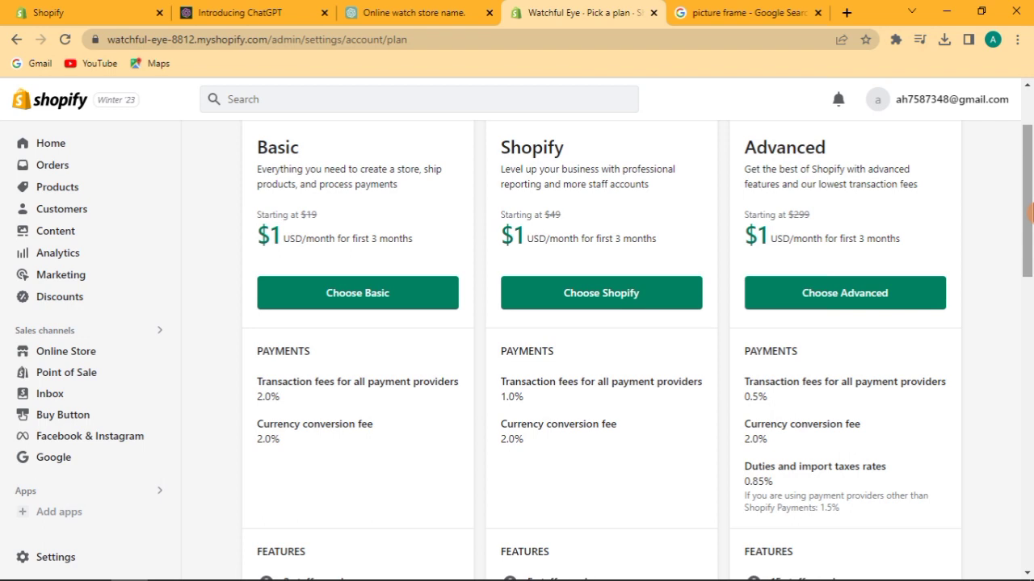
{"action": "left_click_drag", "start_coordinate": [1030, 211], "coordinate": [1030, 336]}
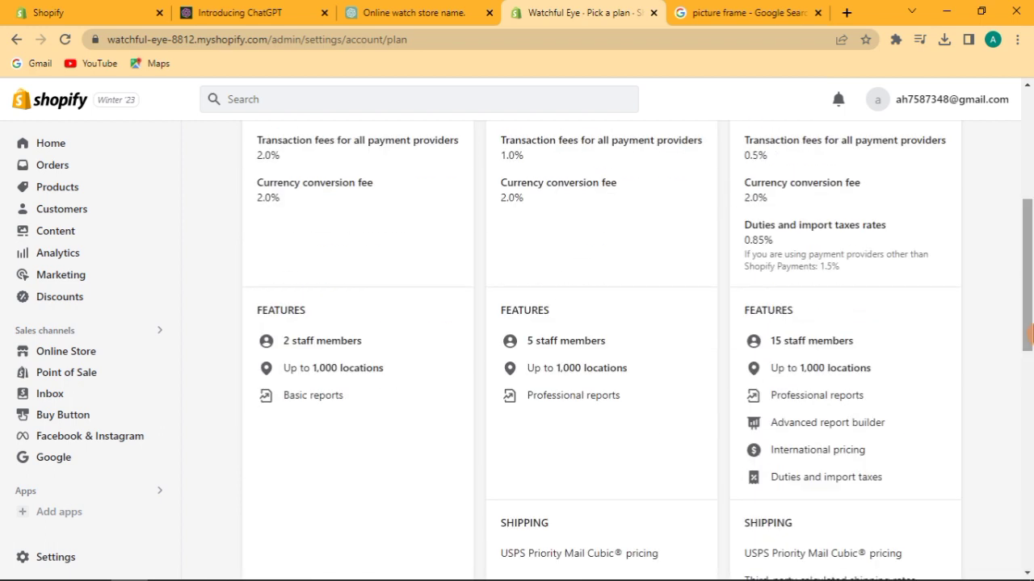
{"action": "left_click", "coordinate": [89, 187]}
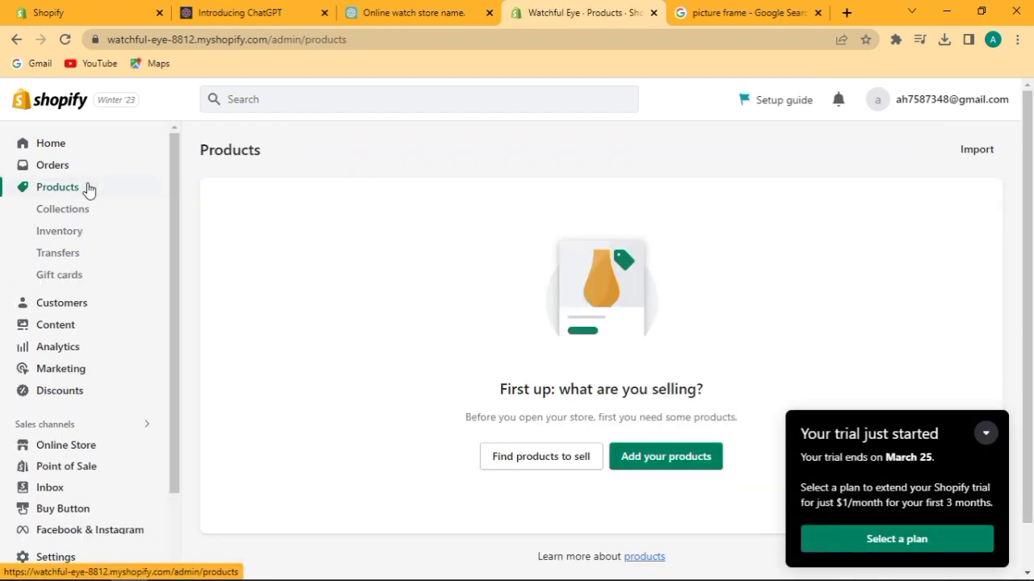
Open a blank Add product form and check the trial's March 25 end date.
{"action": "left_click", "coordinate": [630, 457]}
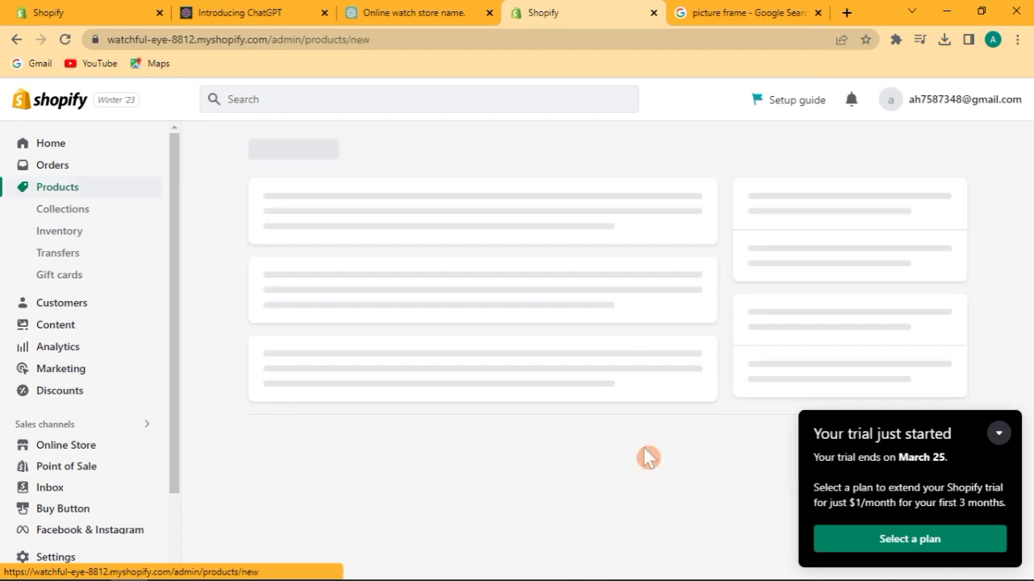
{"action": "left_click", "coordinate": [1000, 435]}
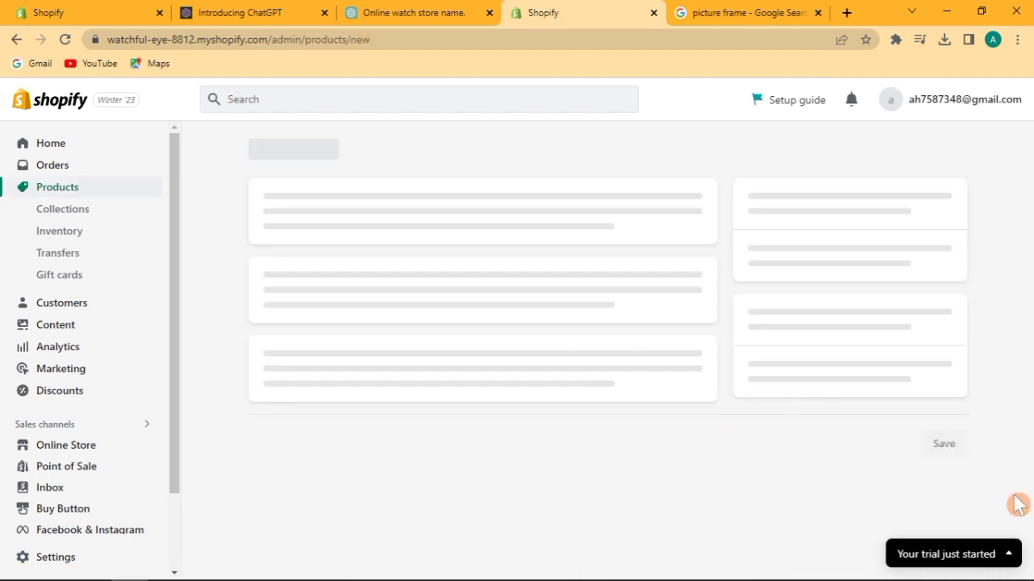
{"action": "left_click", "coordinate": [1011, 556]}
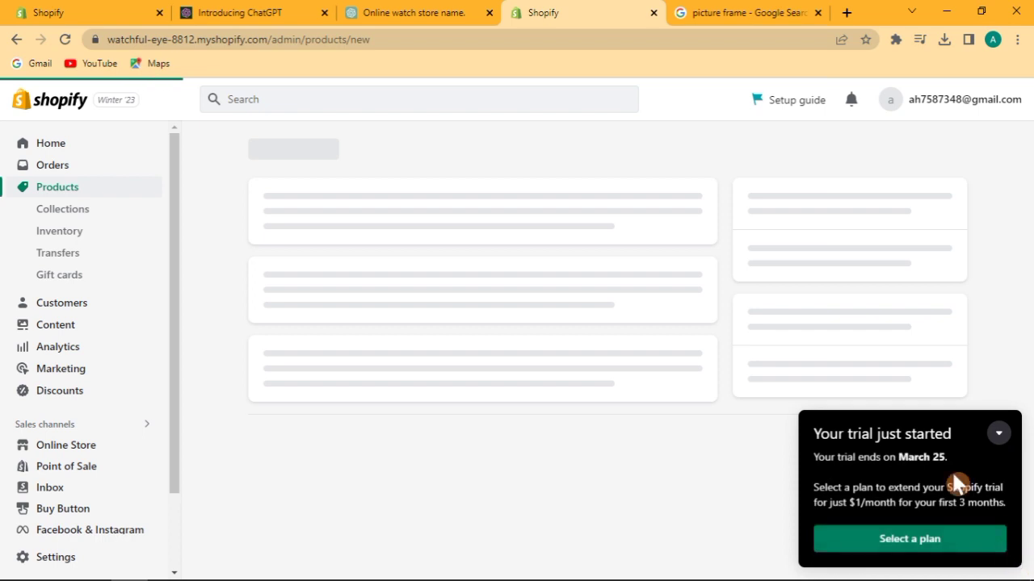
{"action": "left_click_drag", "start_coordinate": [941, 457], "coordinate": [886, 457]}
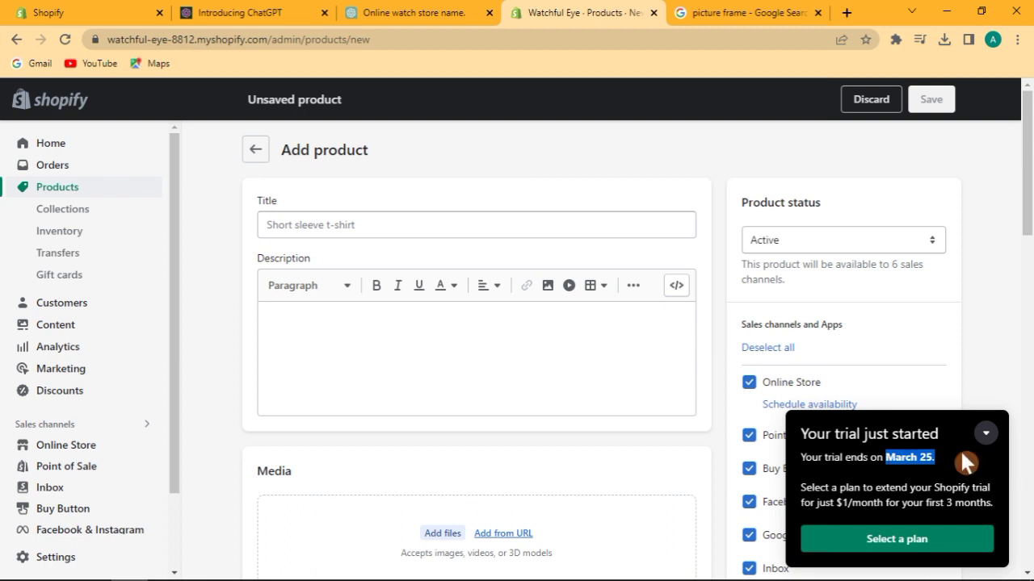
{"action": "left_click", "coordinate": [985, 435]}
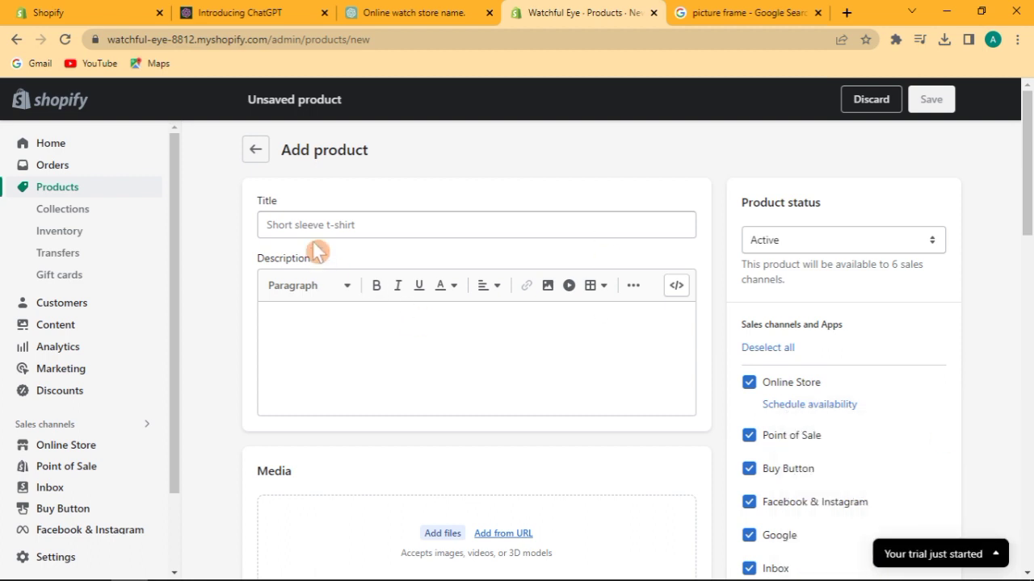
Focus the product Title field and minimise Chrome to reveal the Word outline.
{"action": "left_click", "coordinate": [586, 229]}
{"action": "mouse_move", "coordinate": [1029, 151]}
{"action": "left_mouse_down"}
{"action": "mouse_move", "coordinate": [1029, 396]}
{"action": "mouse_move", "coordinate": [1030, 154]}
{"action": "left_mouse_up"}
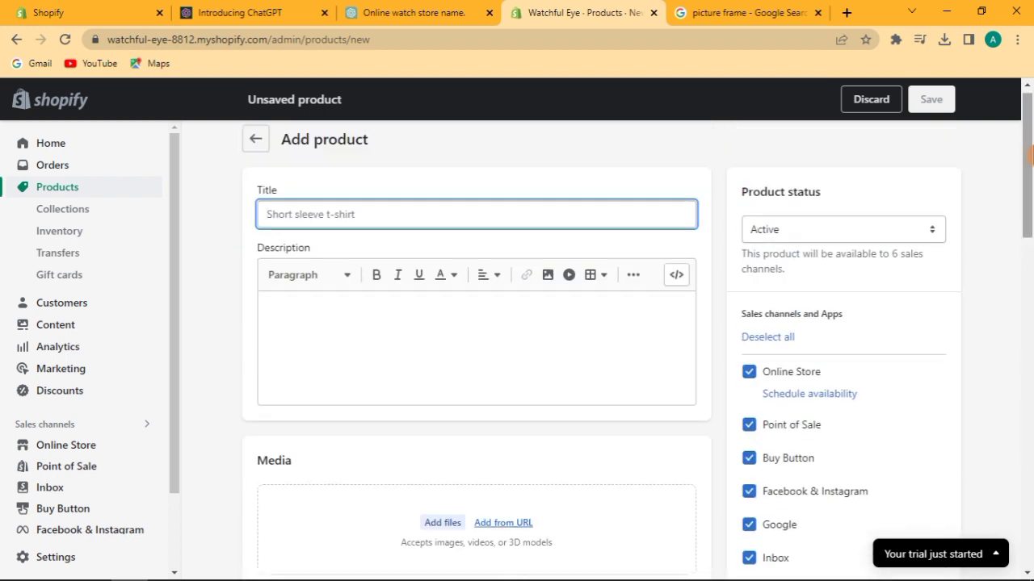
{"action": "left_click", "coordinate": [945, 11]}
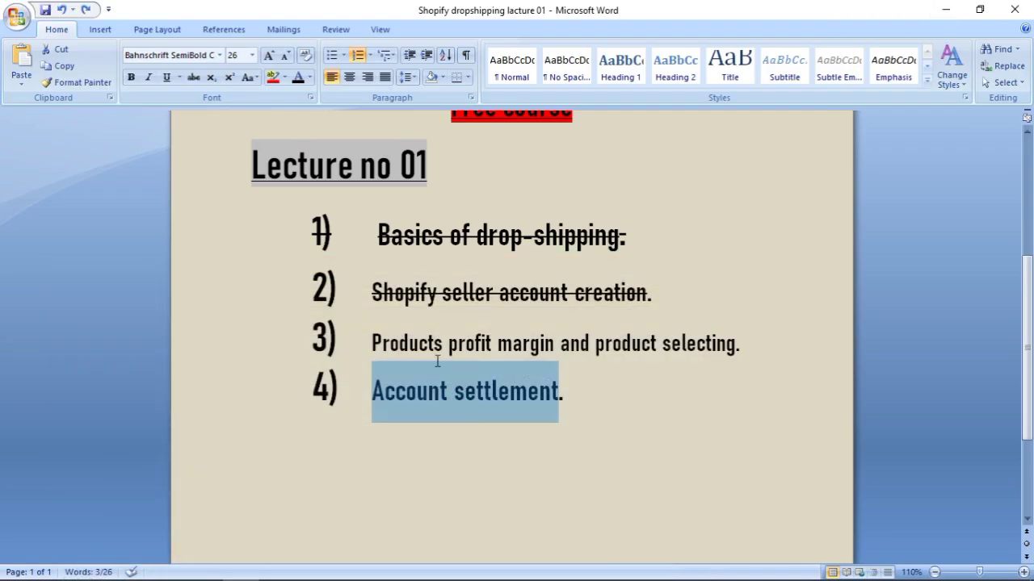
Strike through item 3, 'Products profit margin and product selecting', and select item 4.
{"action": "left_click_drag", "start_coordinate": [376, 328], "coordinate": [740, 325]}
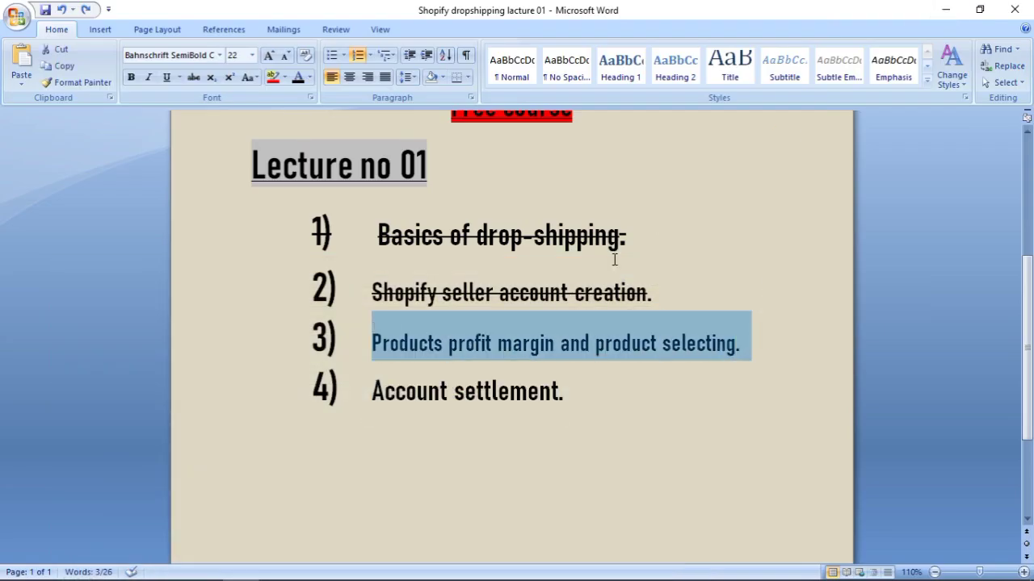
{"action": "left_click", "coordinate": [194, 77]}
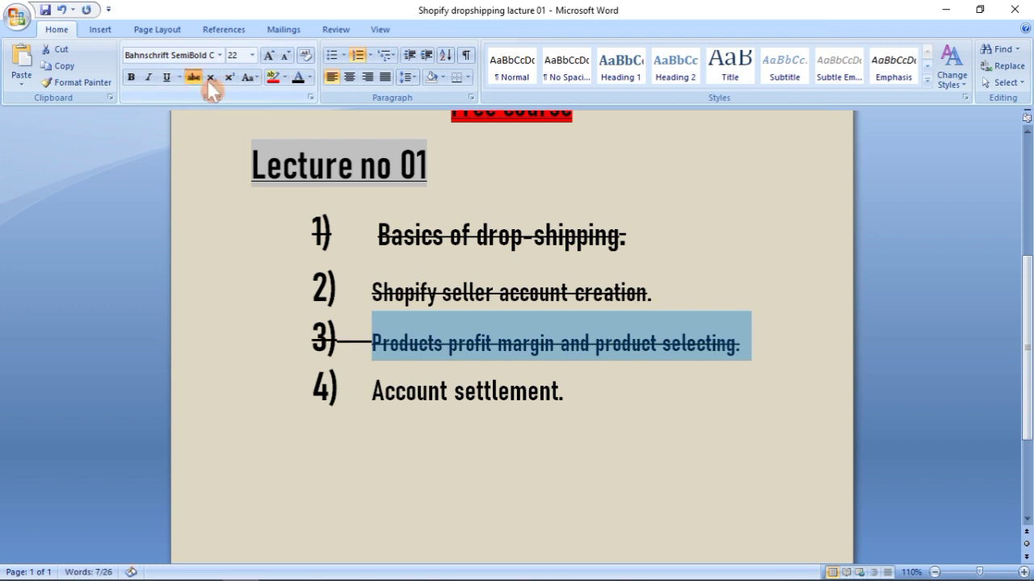
{"action": "left_click", "coordinate": [670, 404]}
{"action": "left_click_drag", "start_coordinate": [579, 394], "coordinate": [443, 396]}
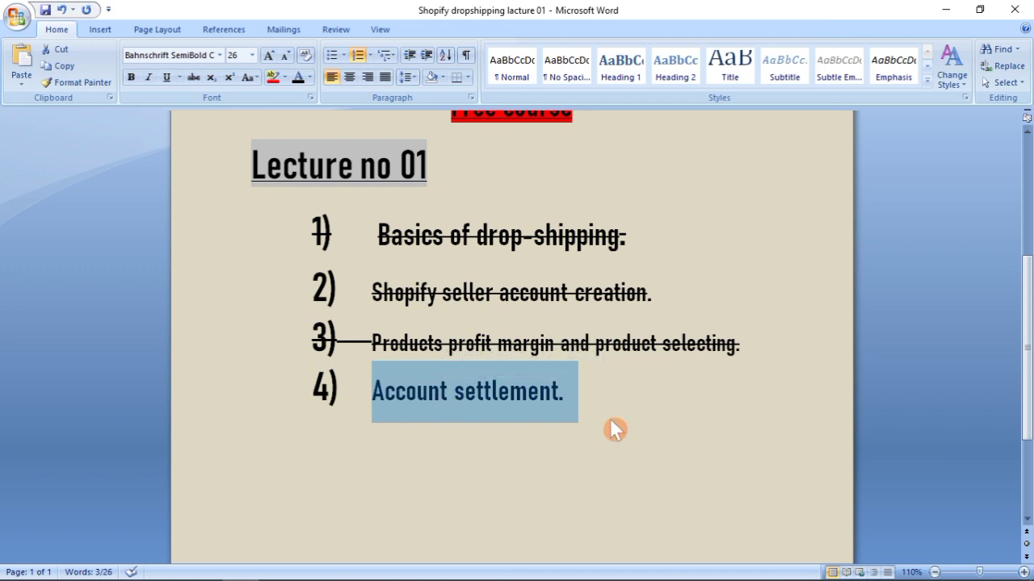
Minimise Word and refresh the Windows desktop.
{"action": "left_click", "coordinate": [945, 10]}
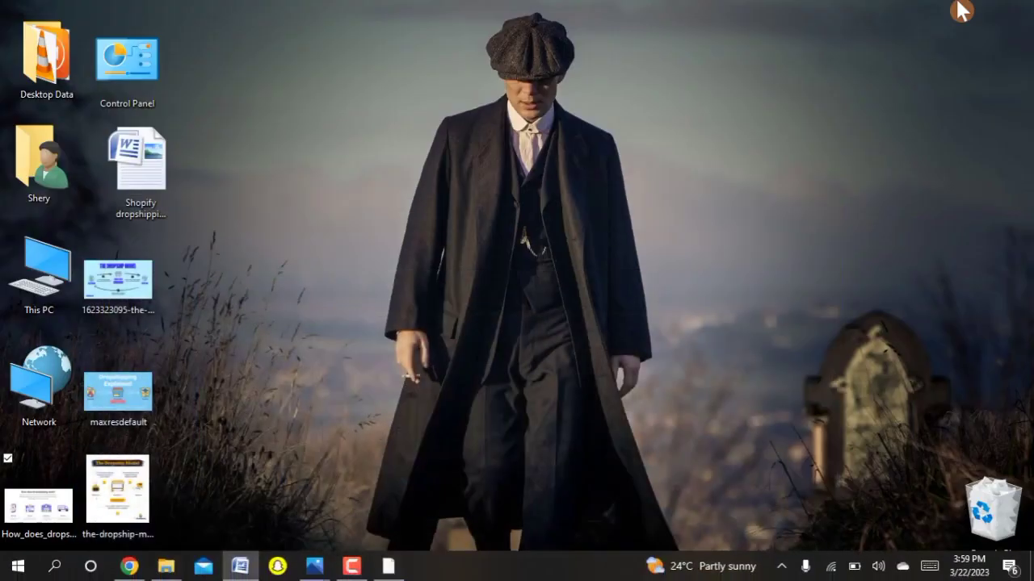
{"action": "right_click", "coordinate": [756, 90]}
{"action": "left_click", "coordinate": [682, 136]}
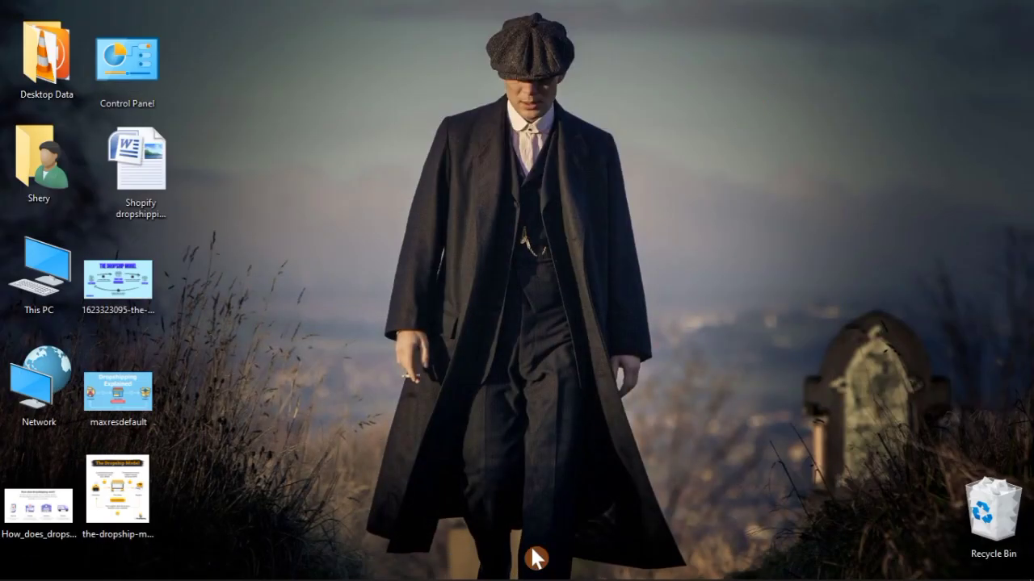